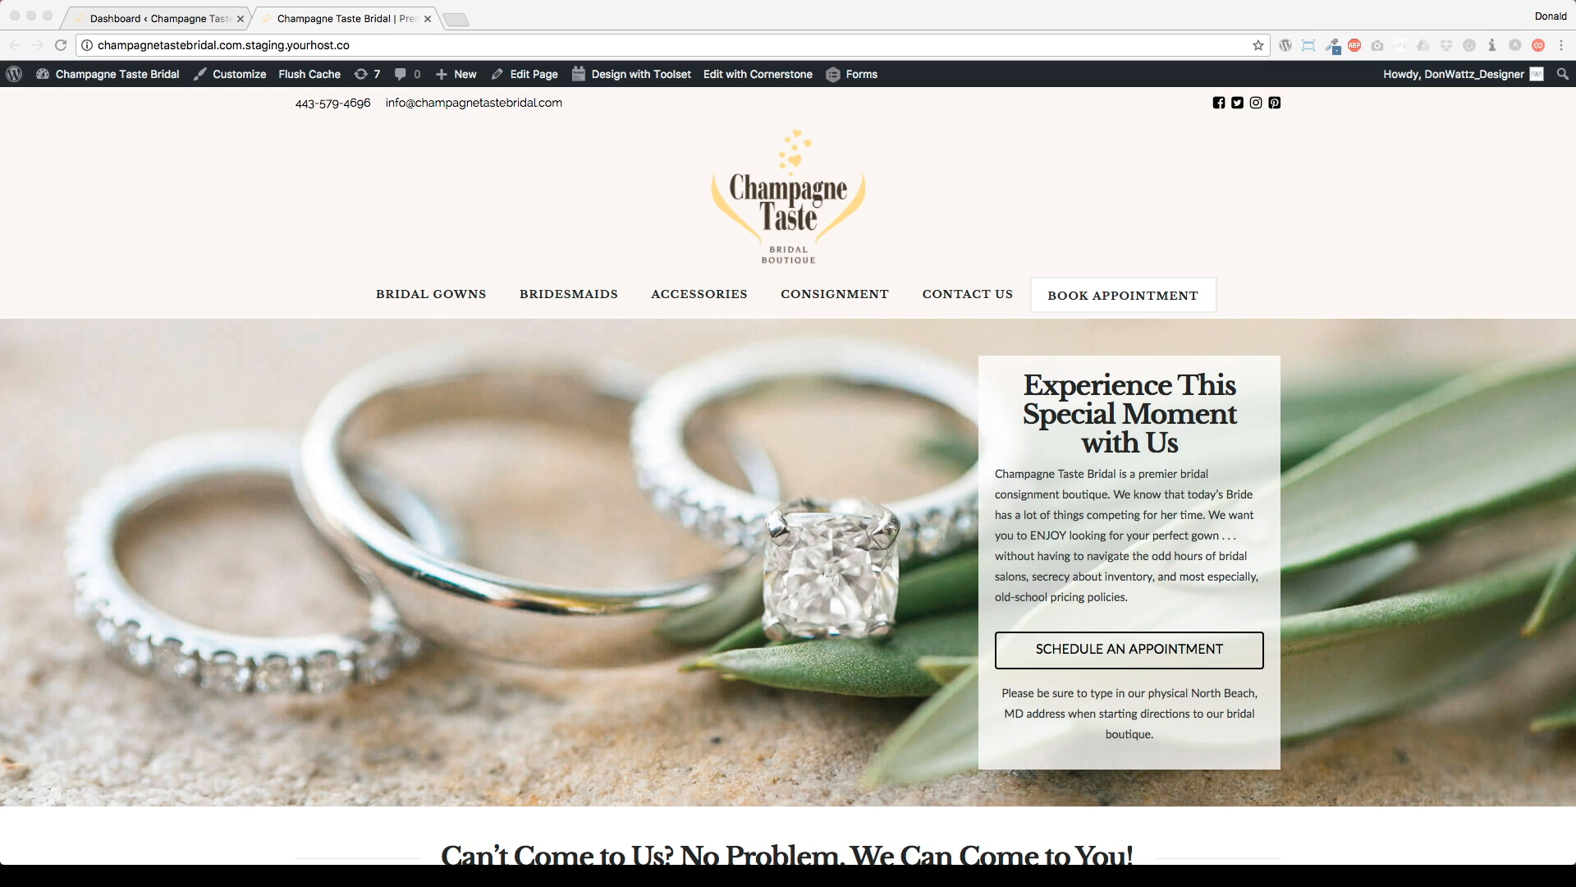
- Switch to the WordPress dashboard and open the list of installed plugins
click(267, 195)
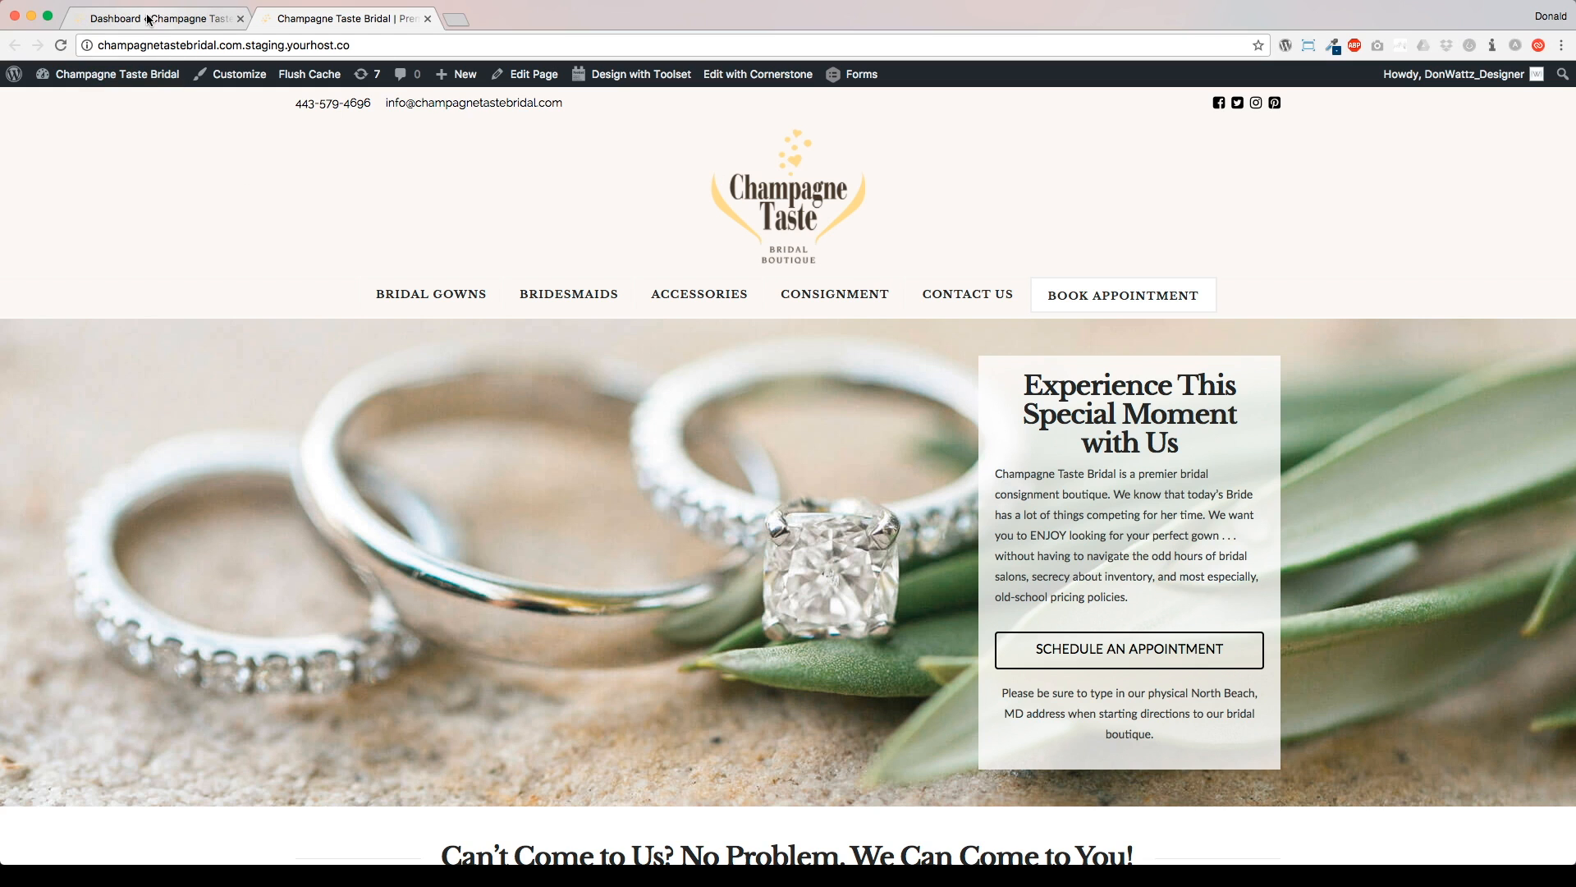
click(148, 20)
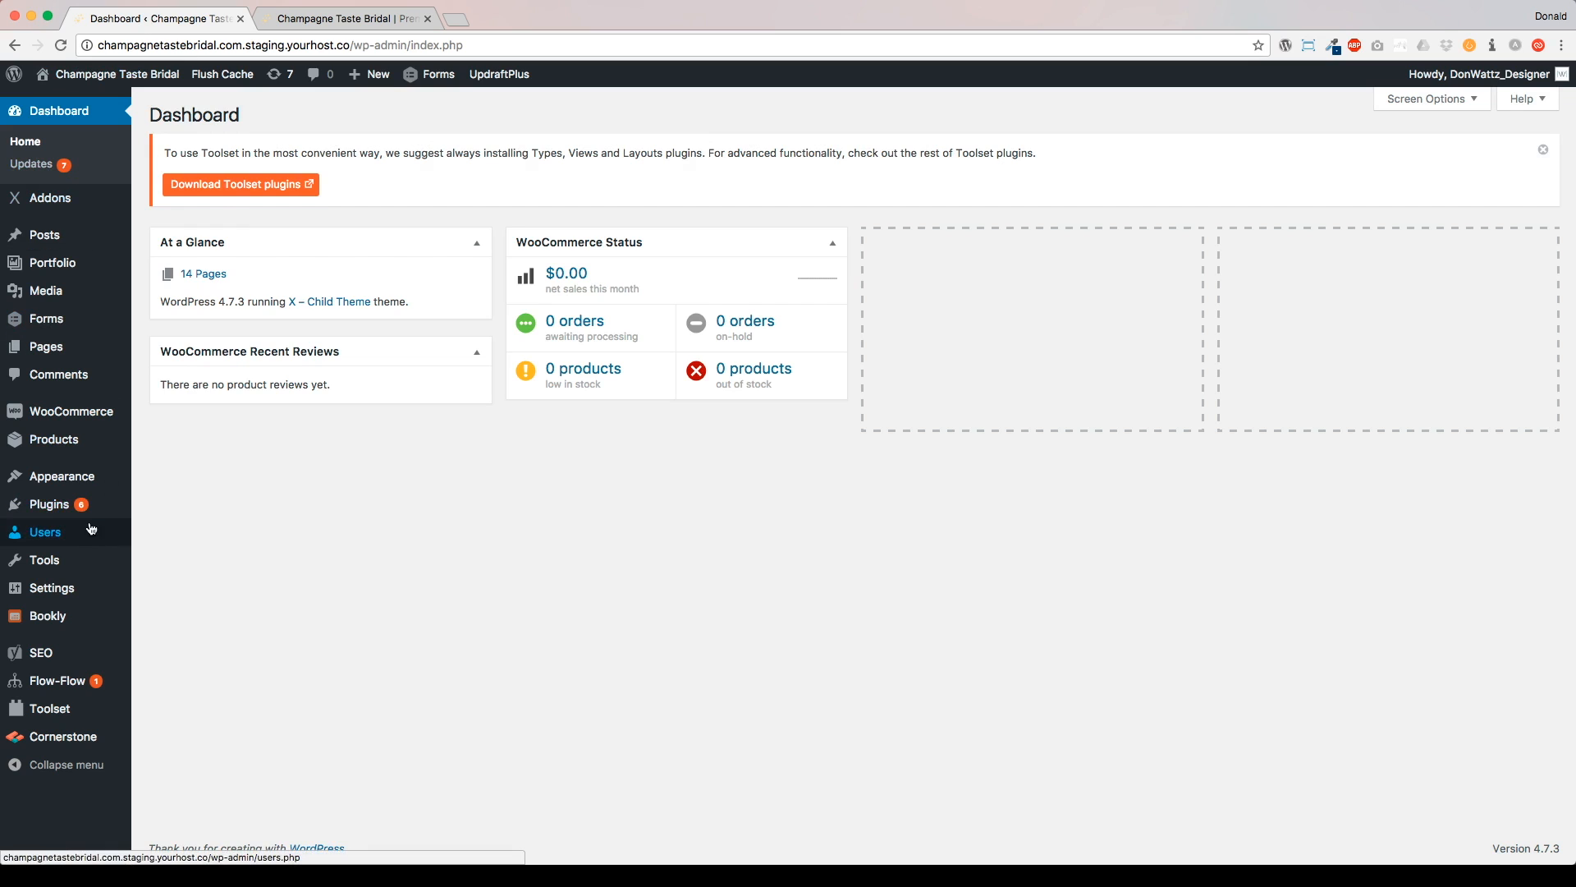
mouse_move(81, 509)
click(183, 506)
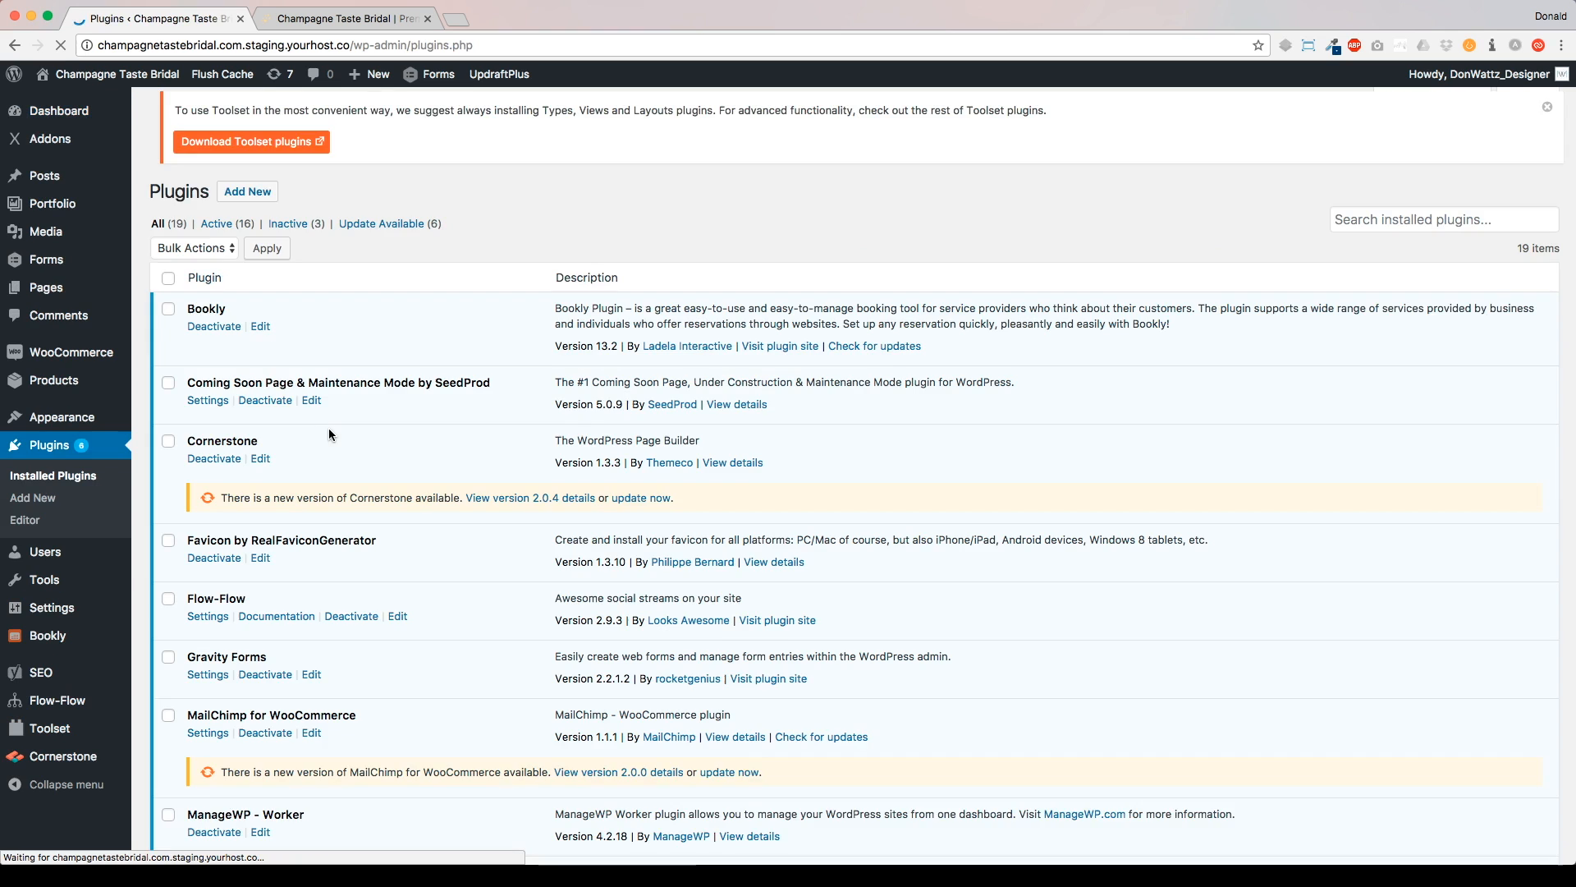
- Review the installed plugins, checking Bookly, MailChimp for WooCommerce, Toolset WooCommerce Views, and WooCommerce's installed and available versions
scroll(422, 368, down, 3)
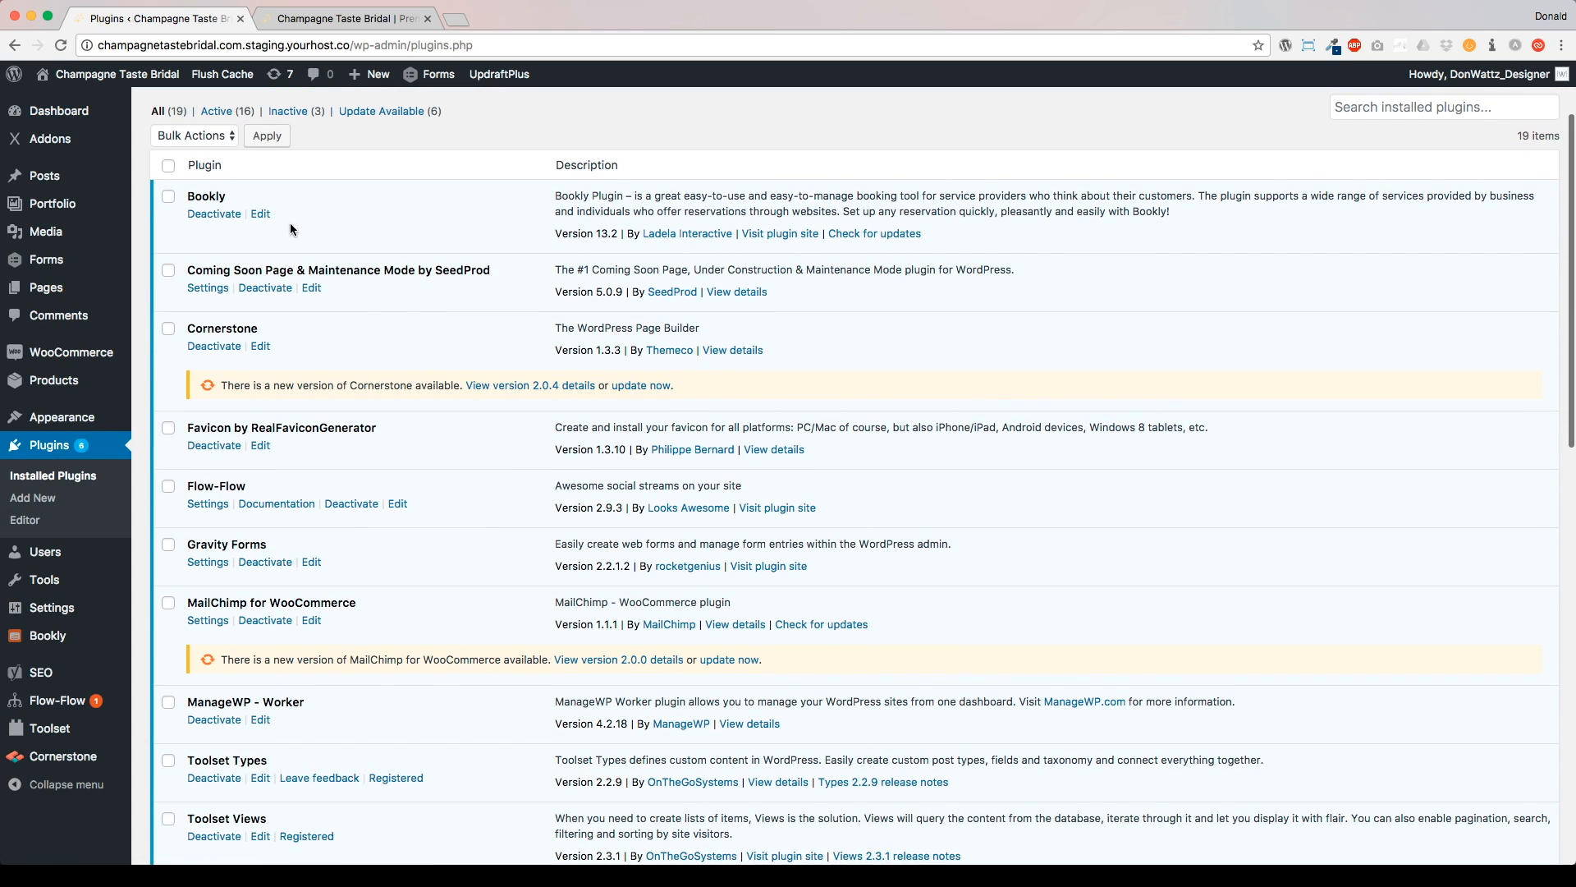
drag(195, 196, 234, 197)
scroll(246, 312, down, 6)
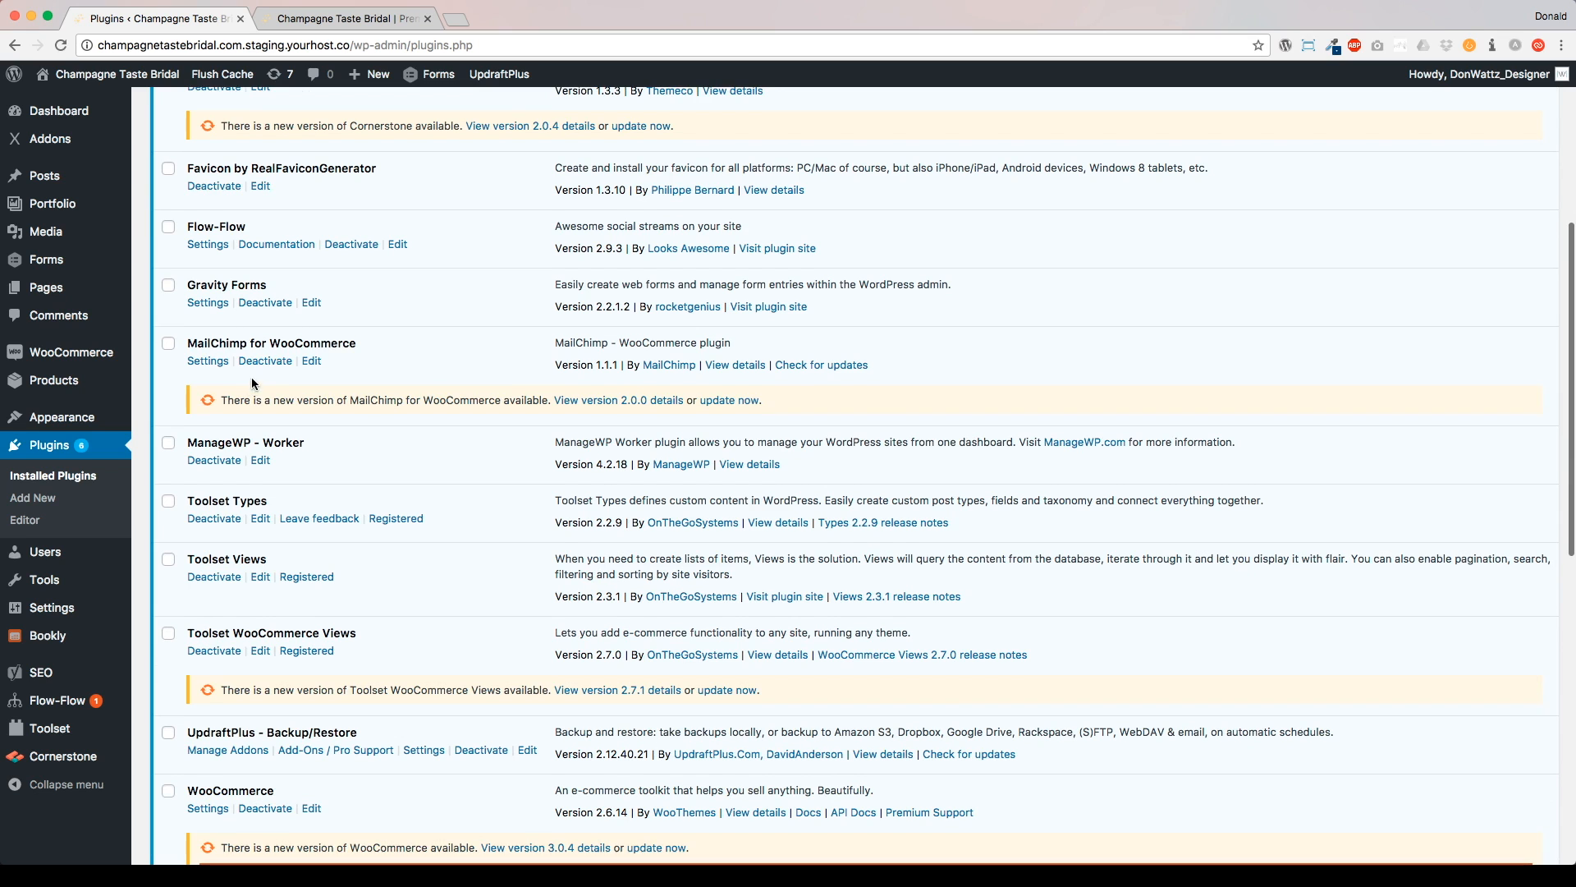
drag(211, 343, 355, 348)
scroll(336, 369, down, 3)
scroll(331, 388, down, 3)
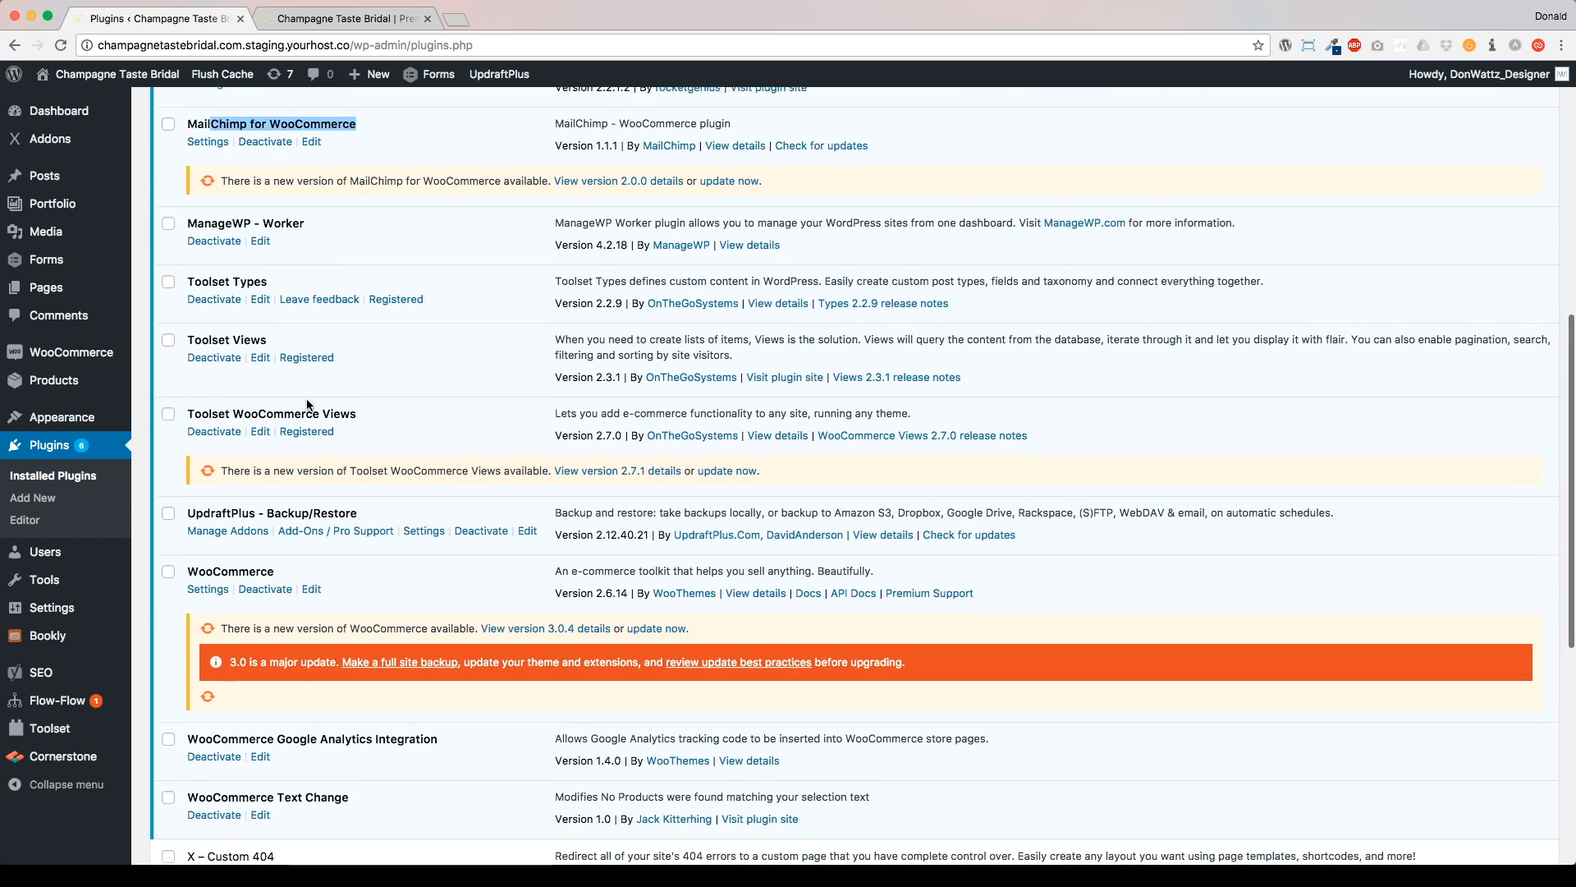
drag(194, 405, 343, 406)
scroll(292, 430, down, 3)
scroll(292, 430, down, 2)
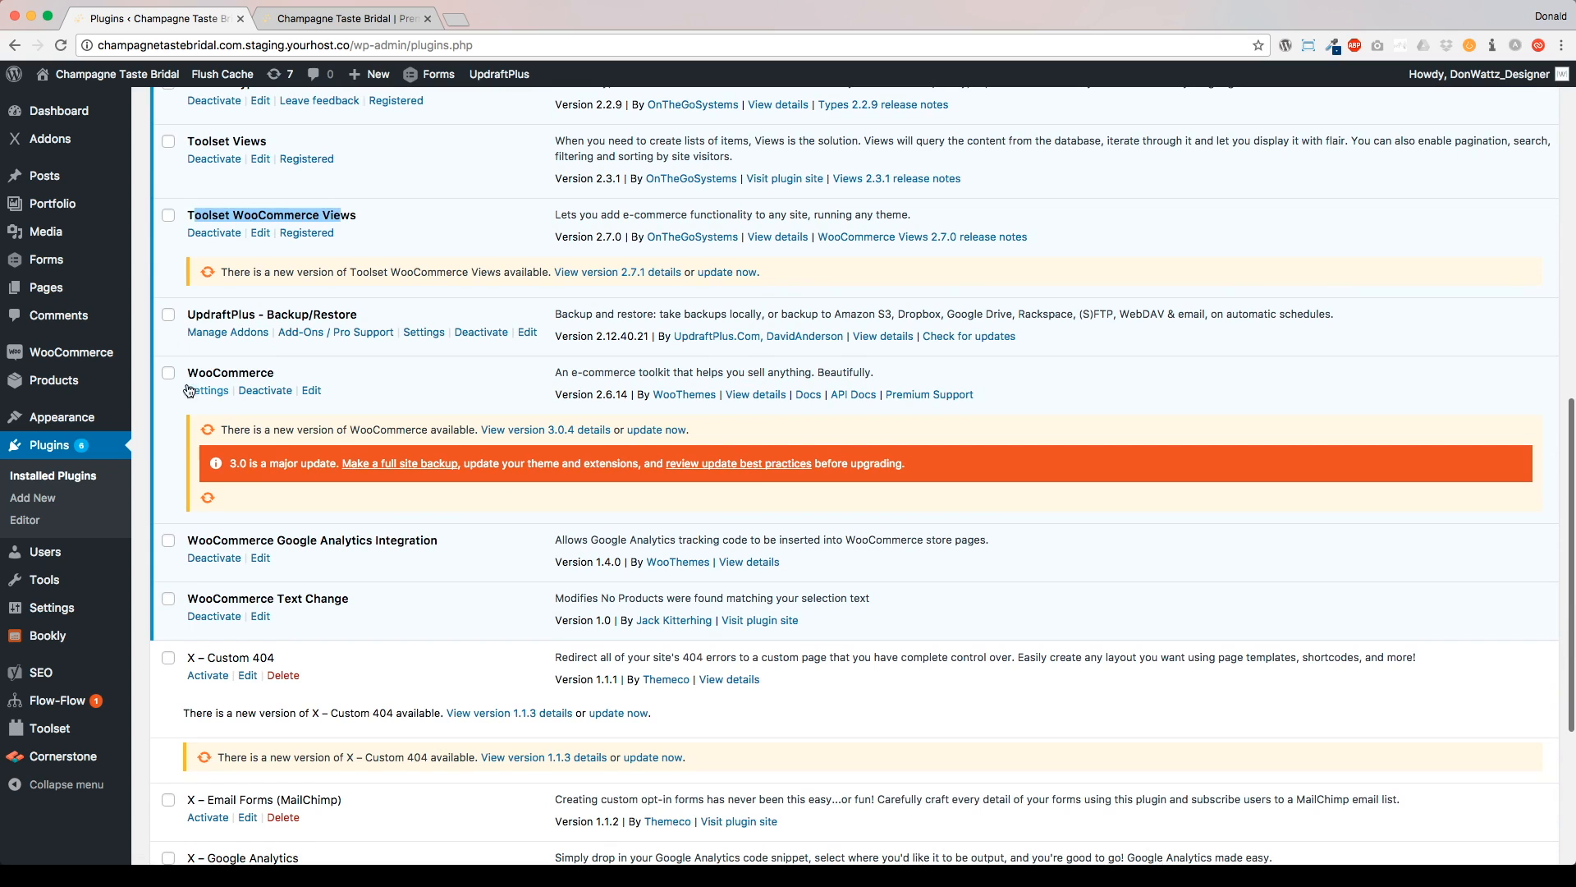
drag(197, 373, 276, 374)
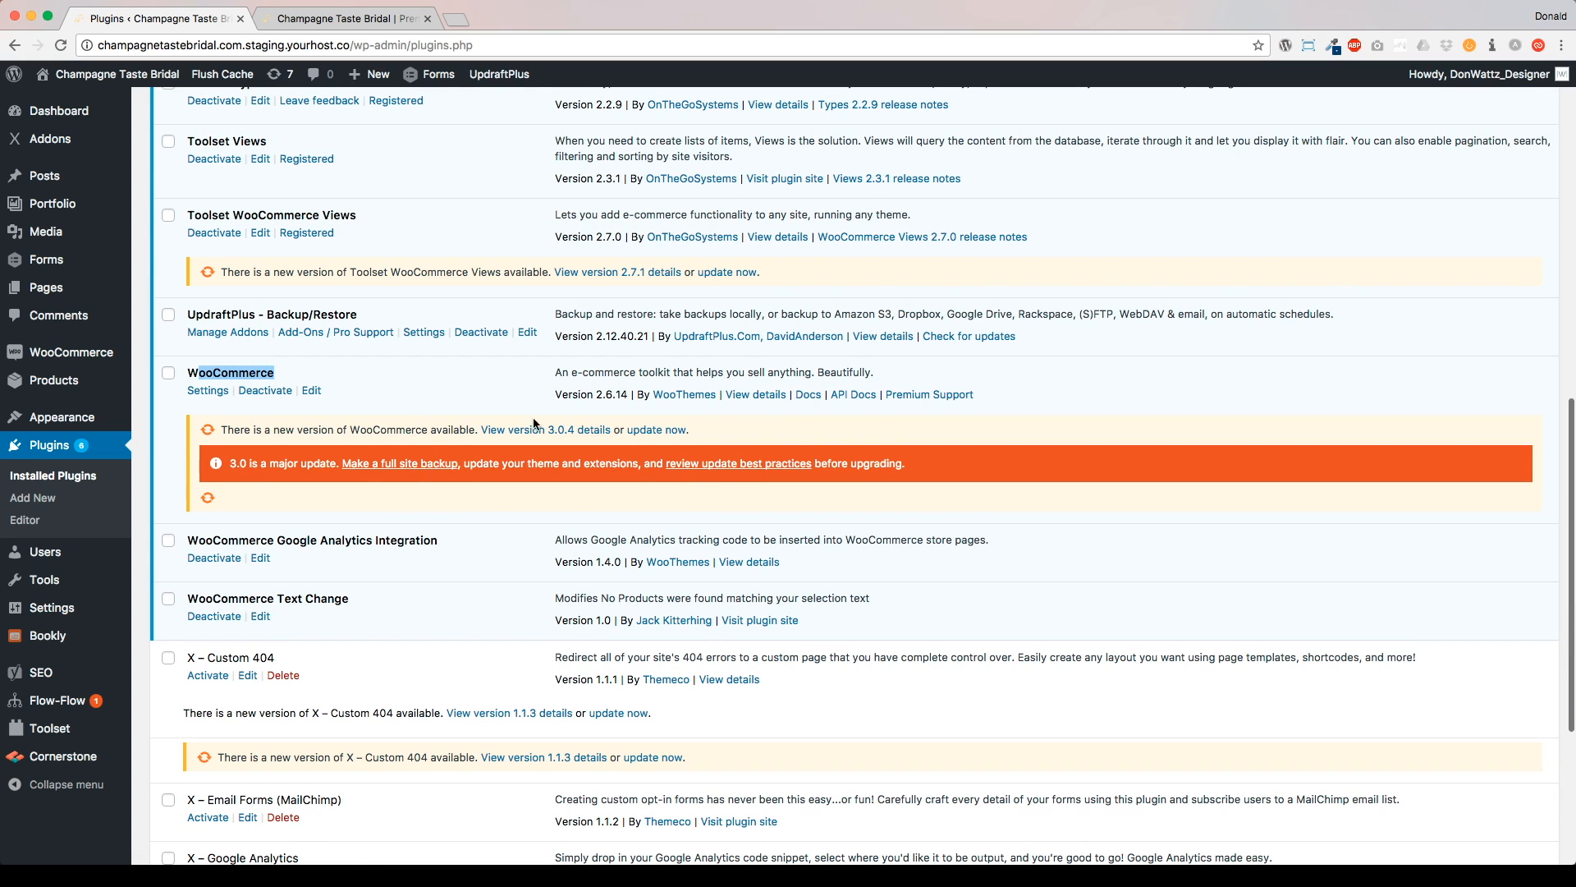
drag(598, 394, 618, 395)
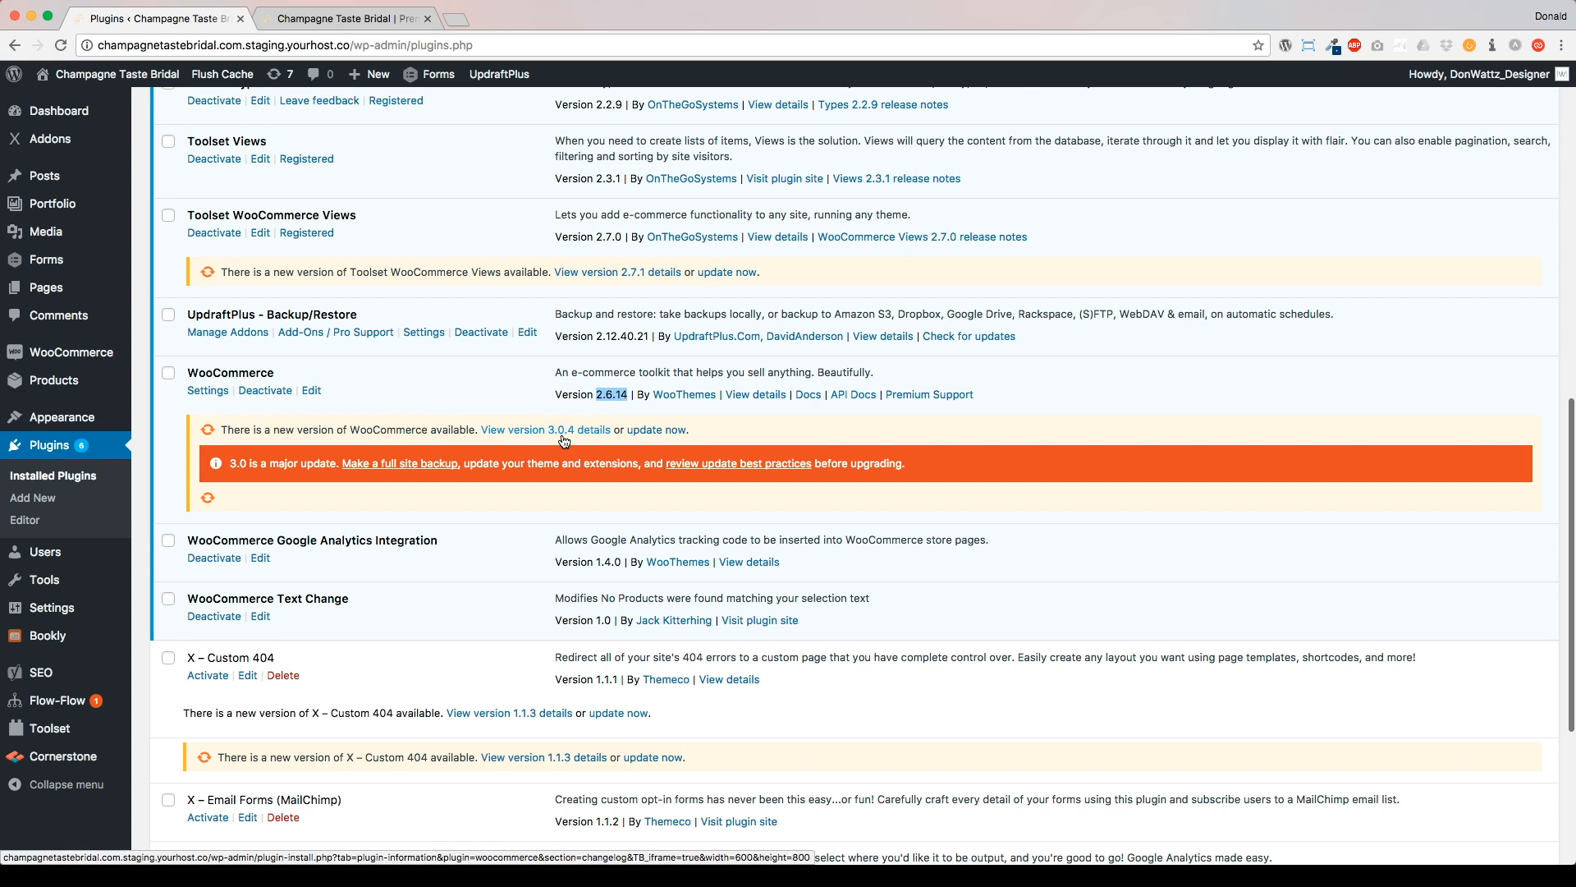
scroll(382, 499, down, 5)
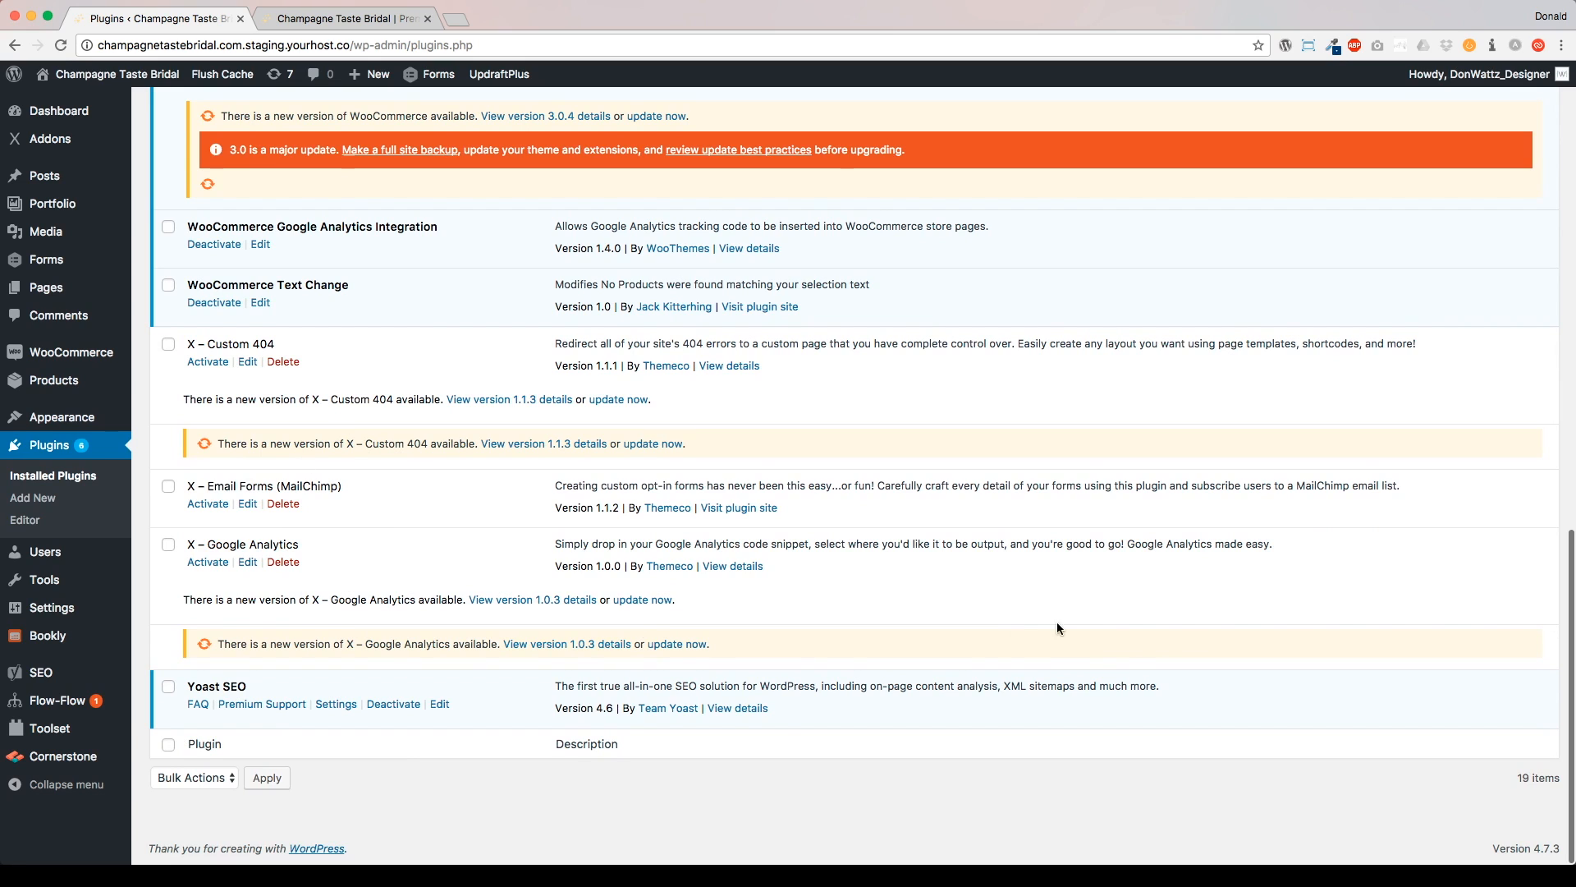
key(super+Tab)
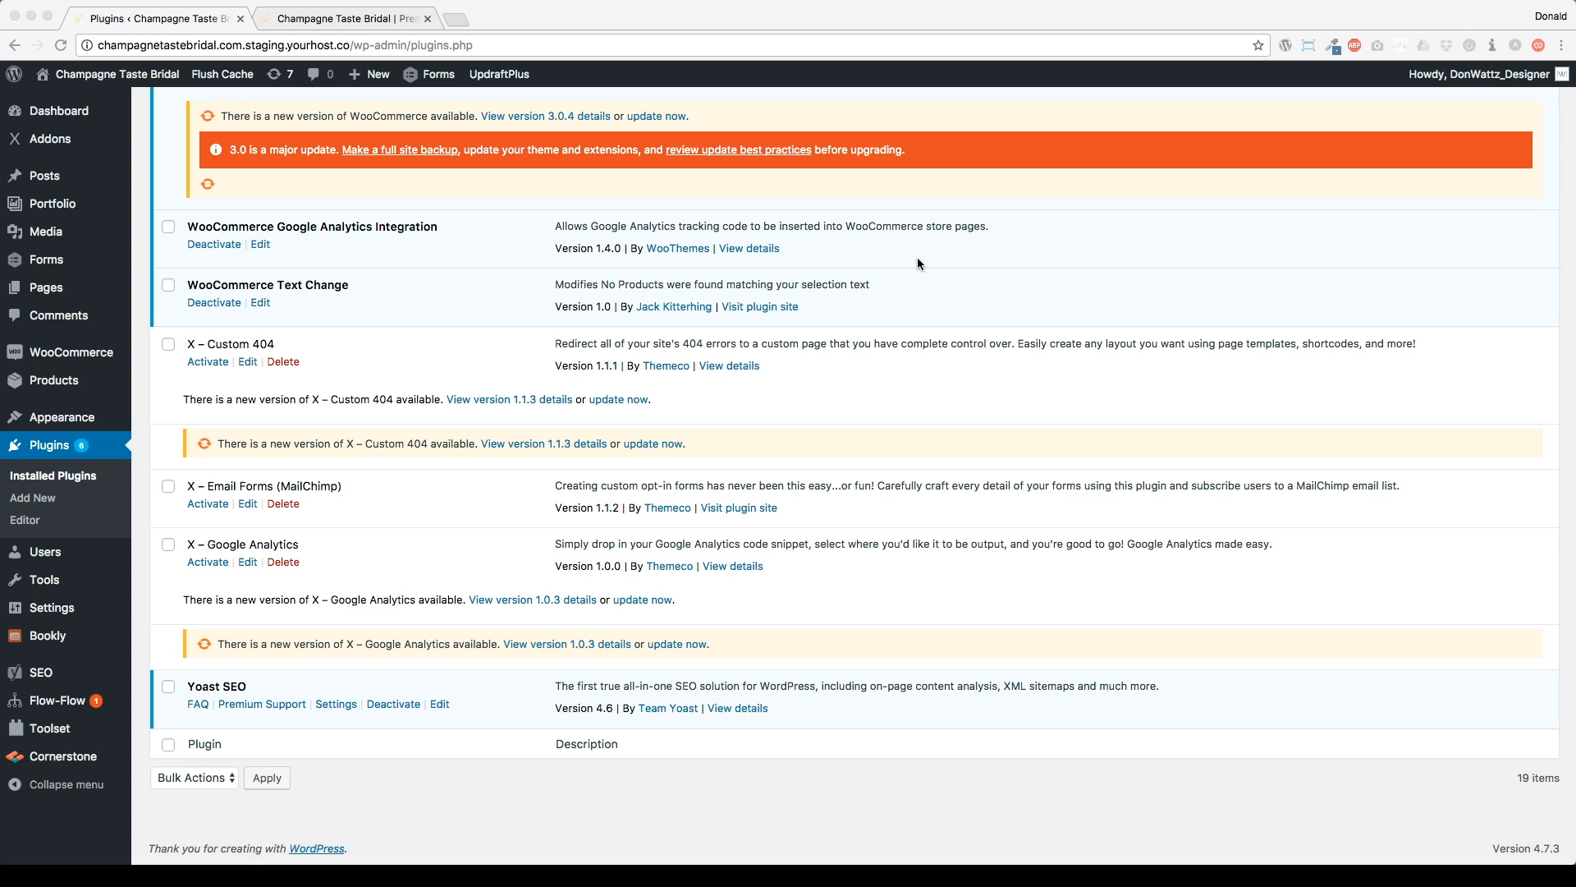
click(491, 224)
scroll(486, 230, up, 15)
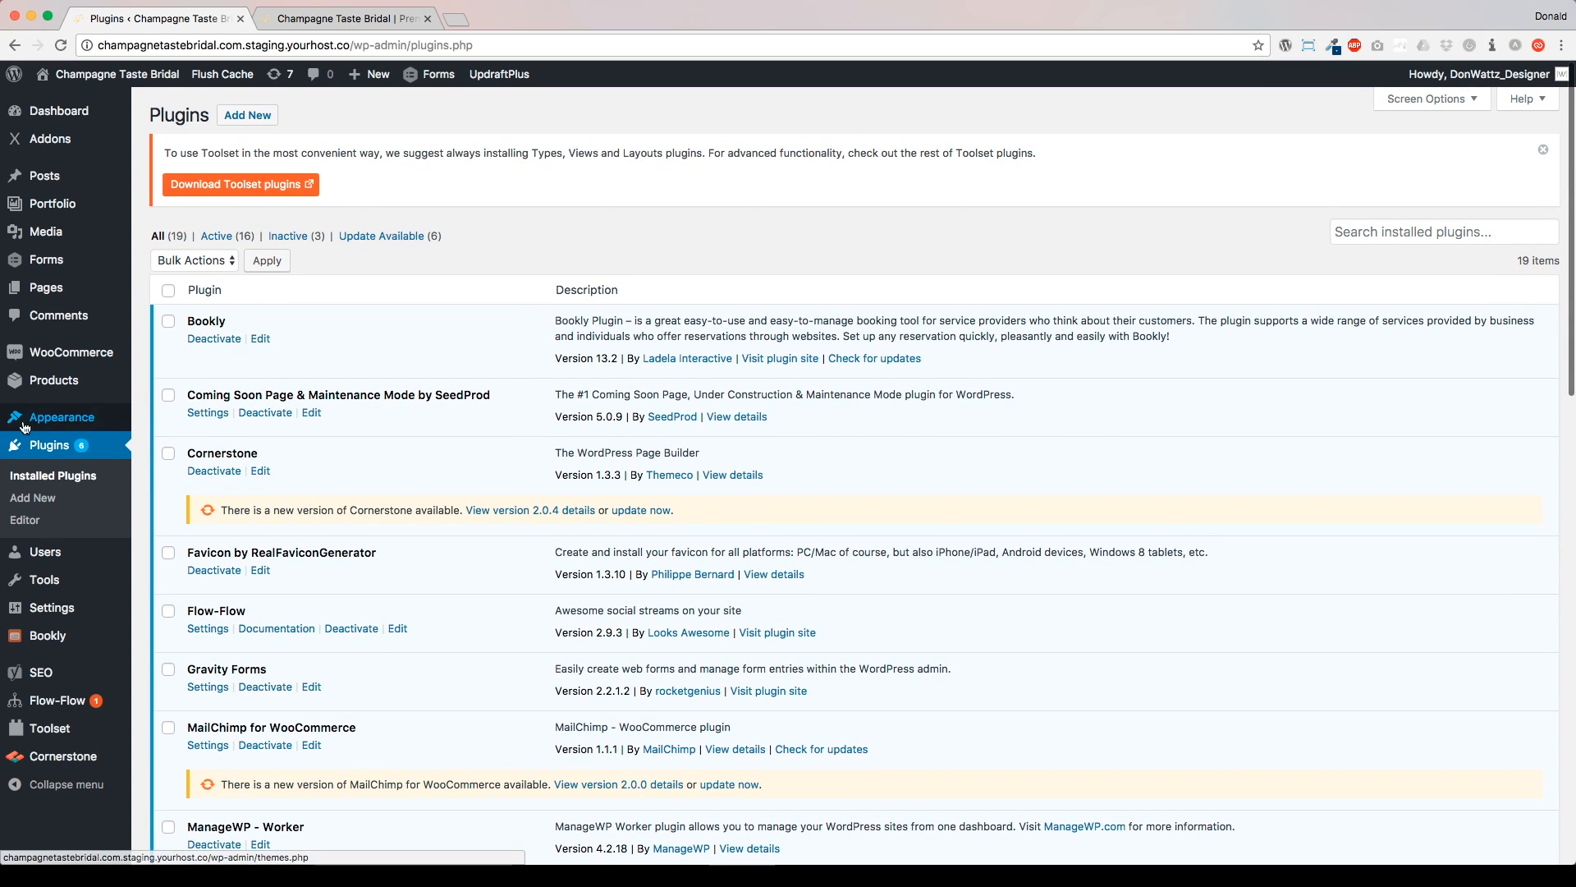
- Open the WordPress updates page and select the X theme for updating
click(277, 76)
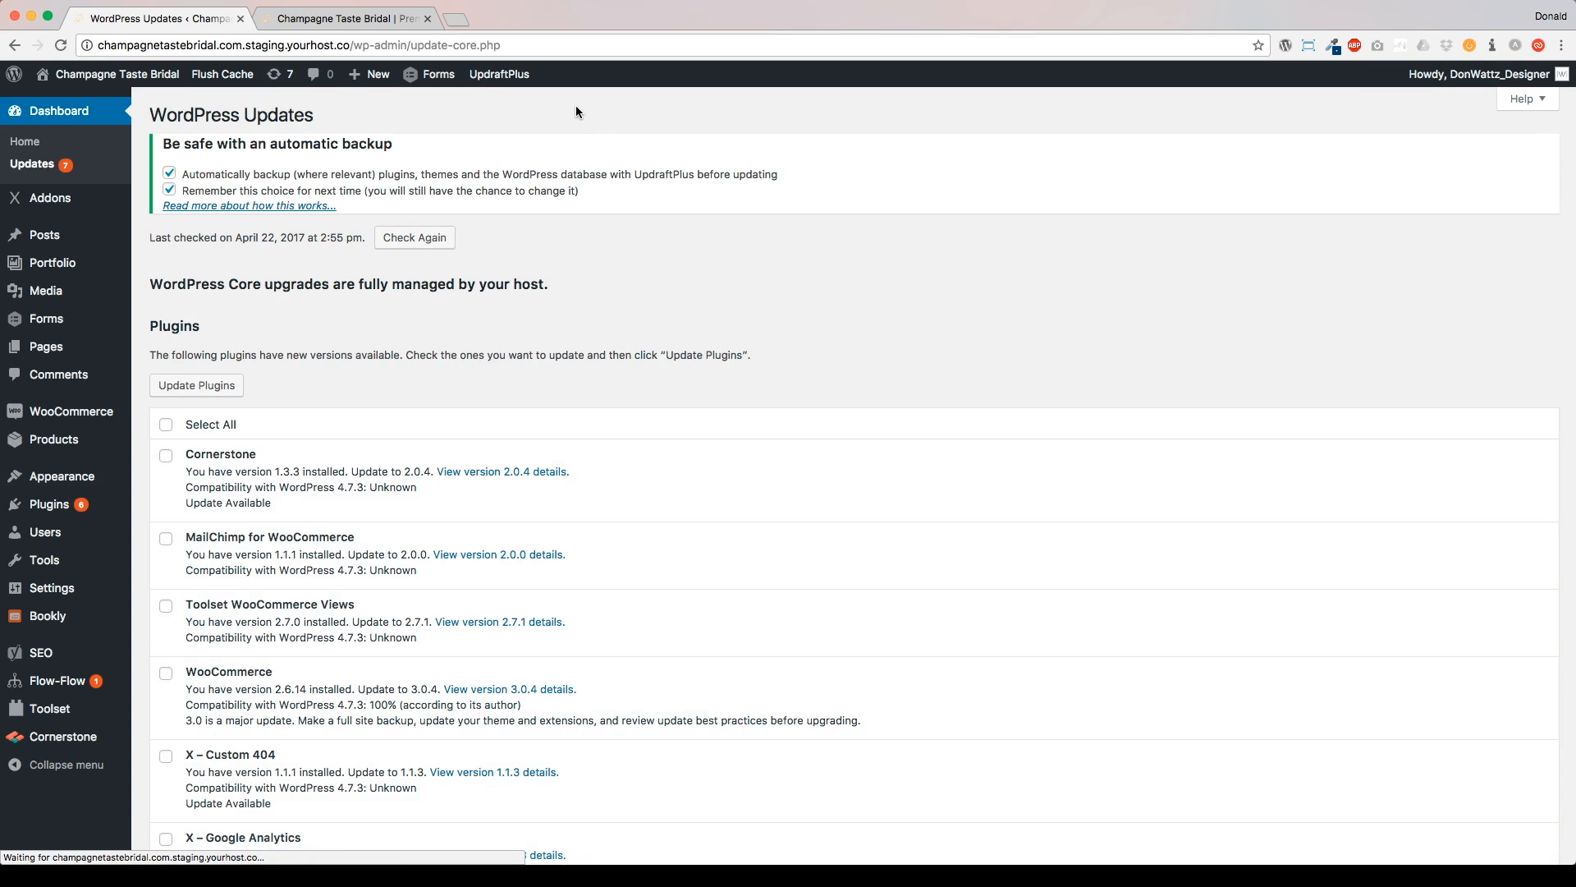
scroll(562, 235, down, 5)
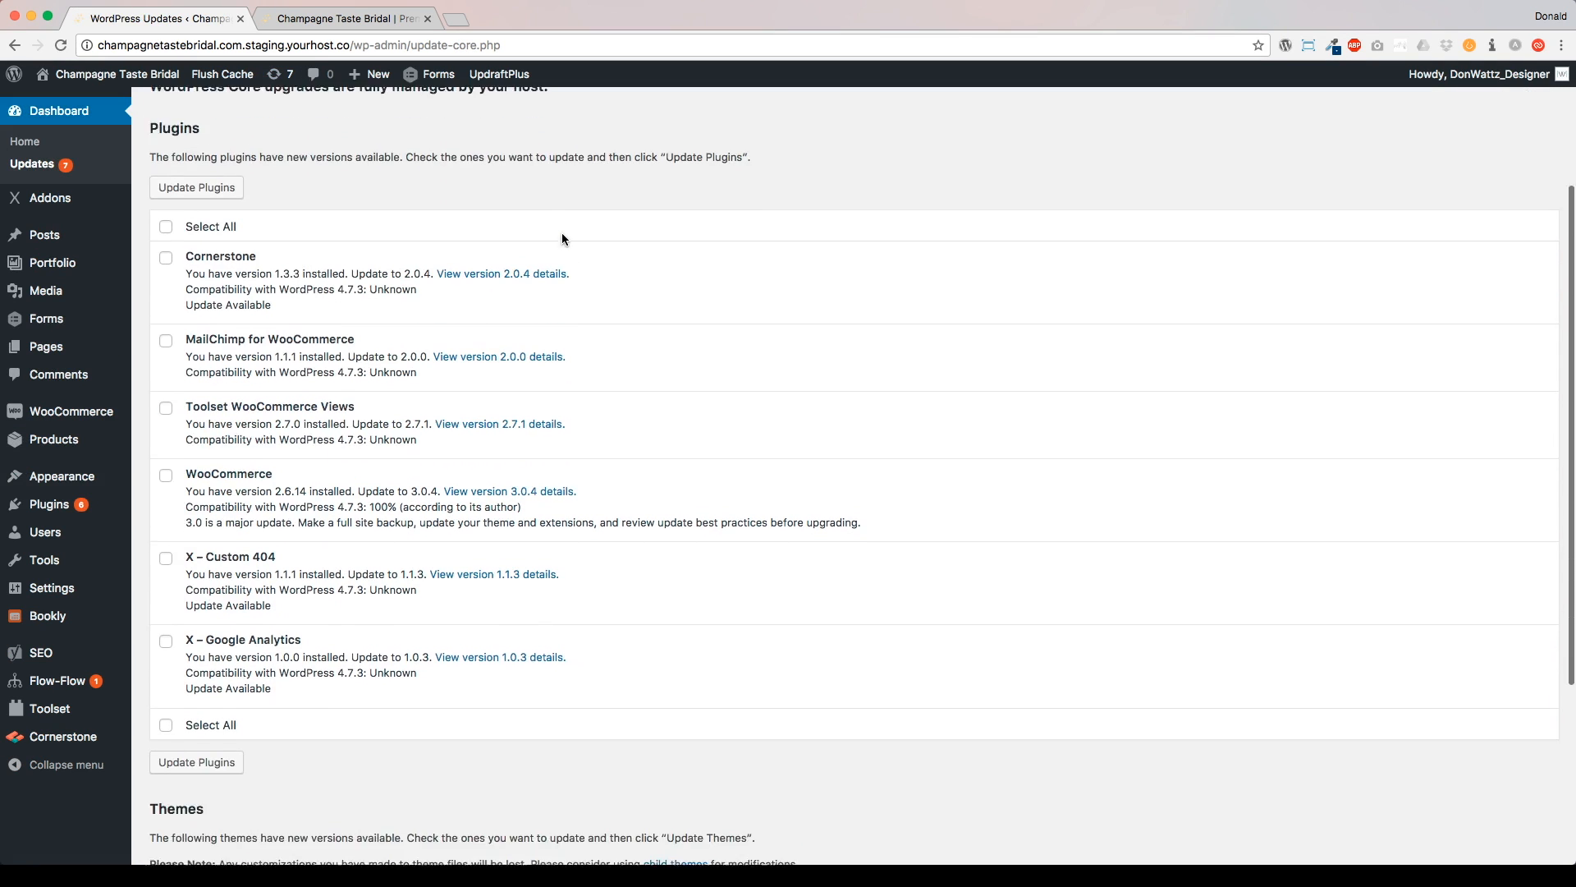
scroll(560, 239, up, 1)
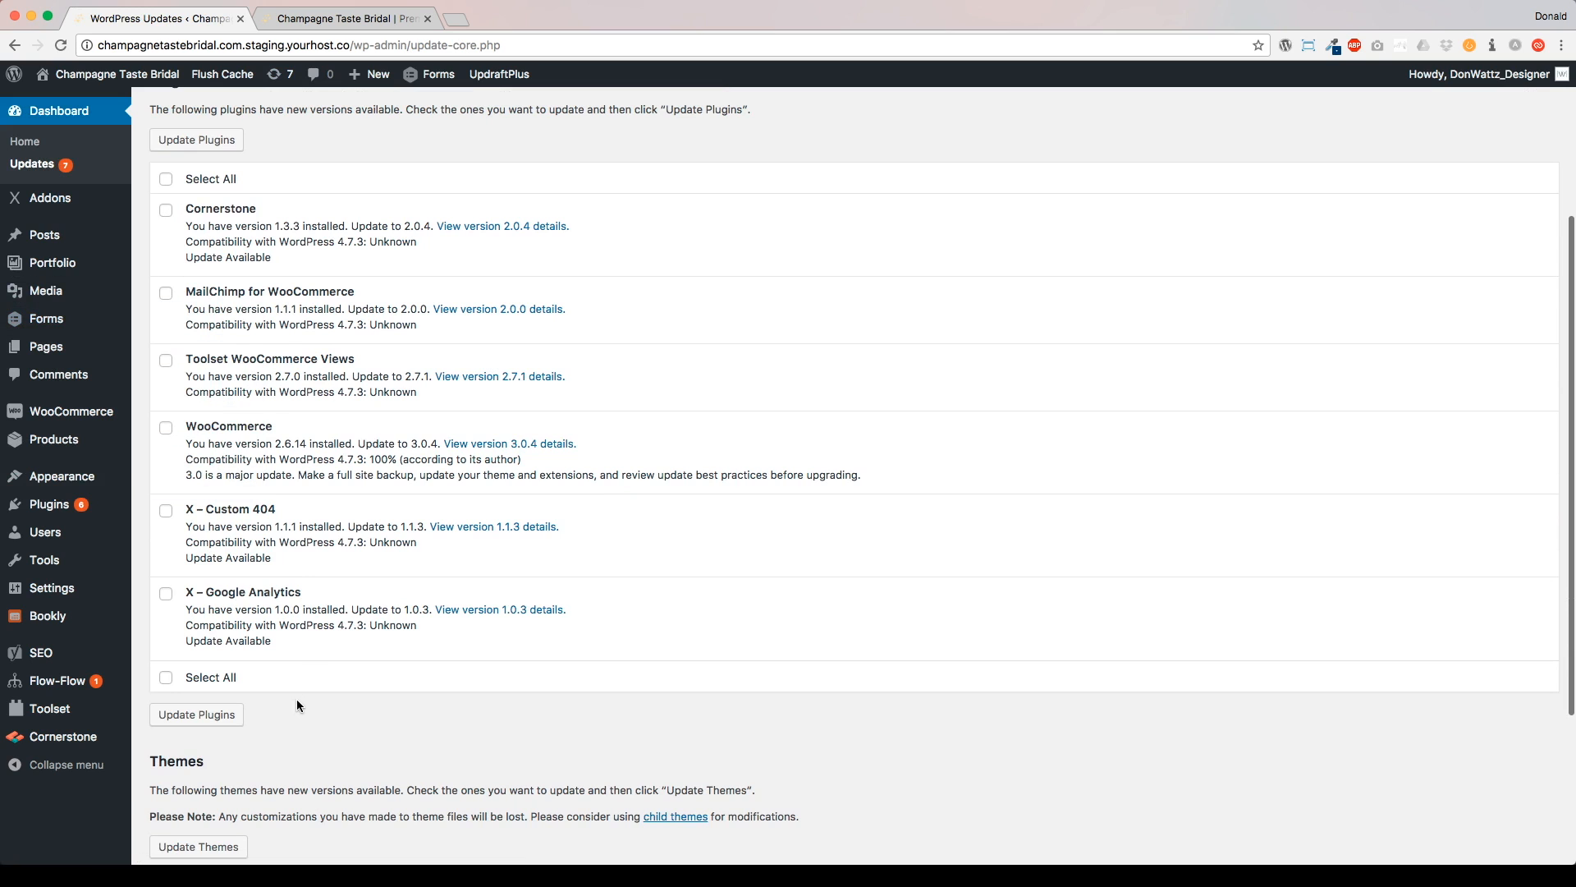
scroll(289, 687, down, 5)
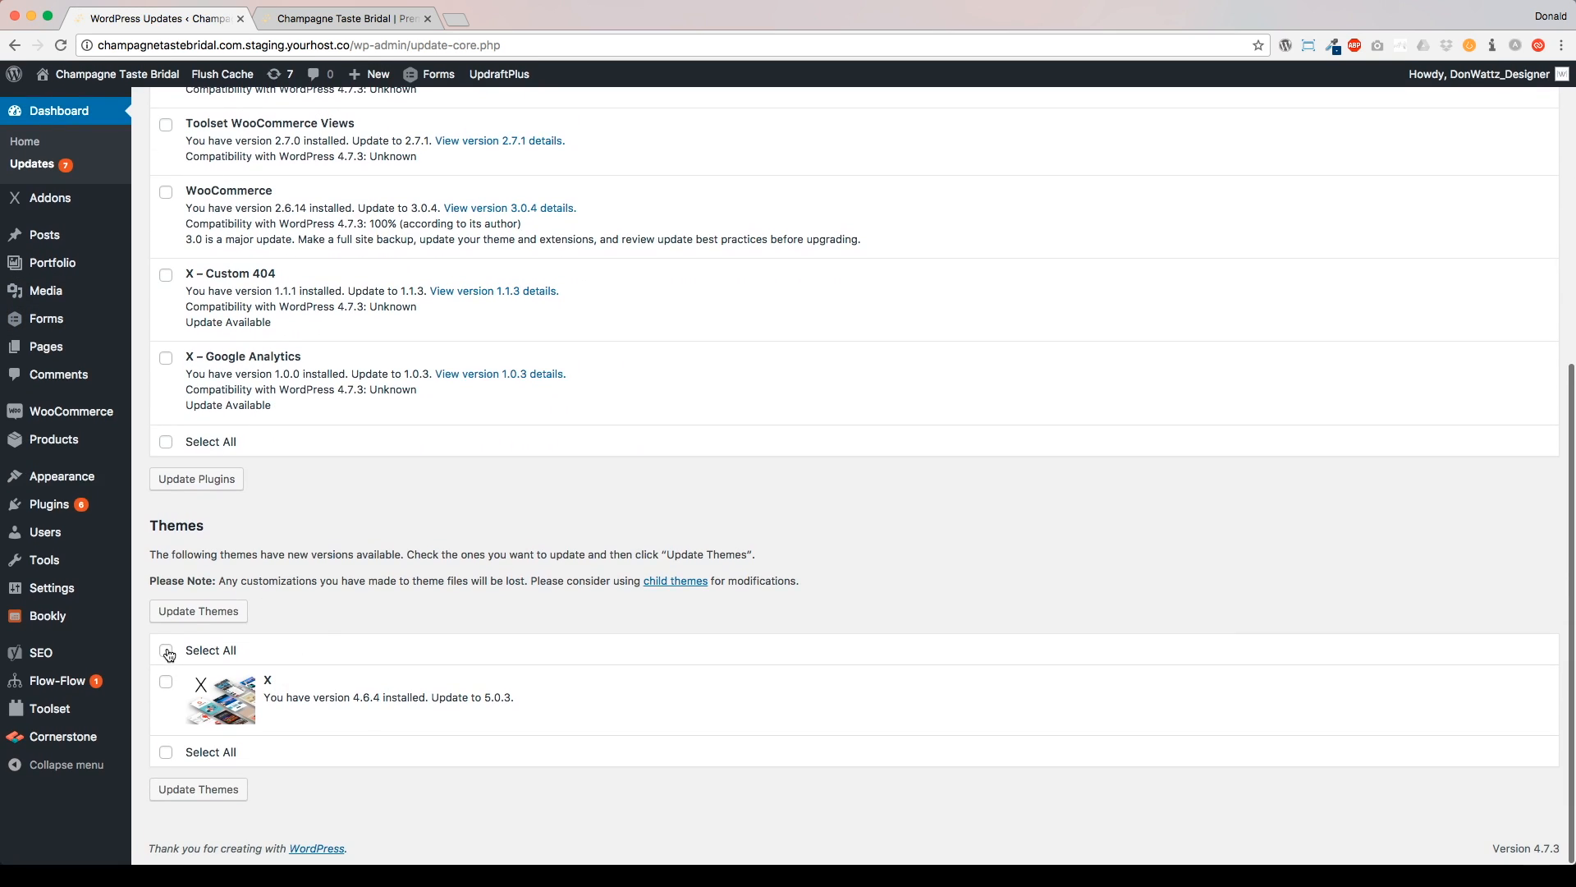
drag(278, 696, 516, 699)
click(477, 712)
click(166, 681)
- Dismiss the pre-update backup and turn off UpdraftPlus automatic backups before updating
click(199, 612)
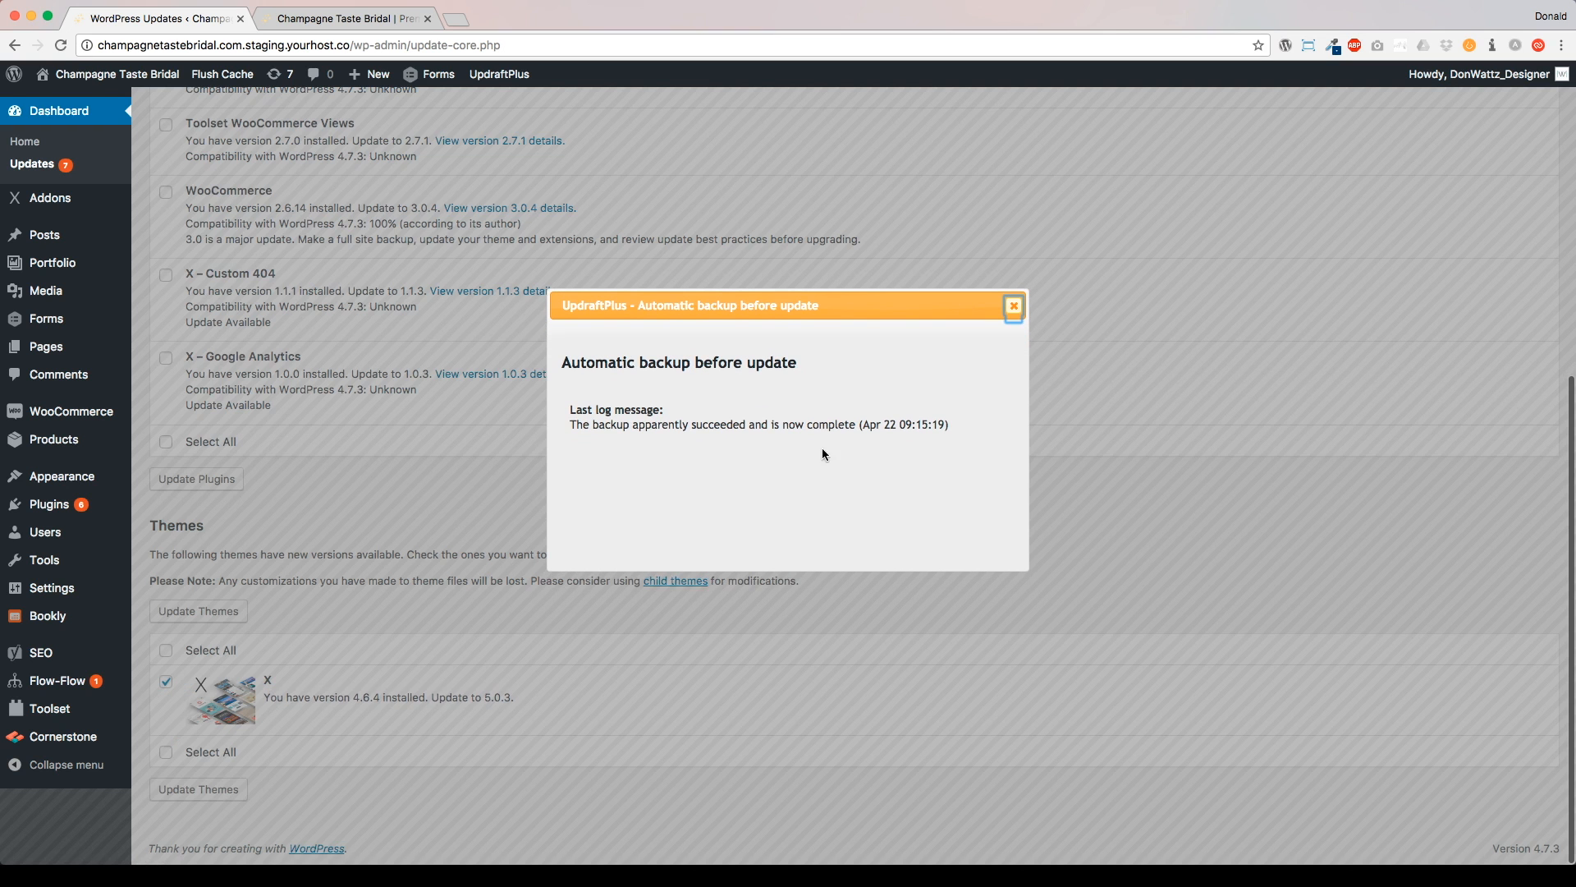
click(1015, 306)
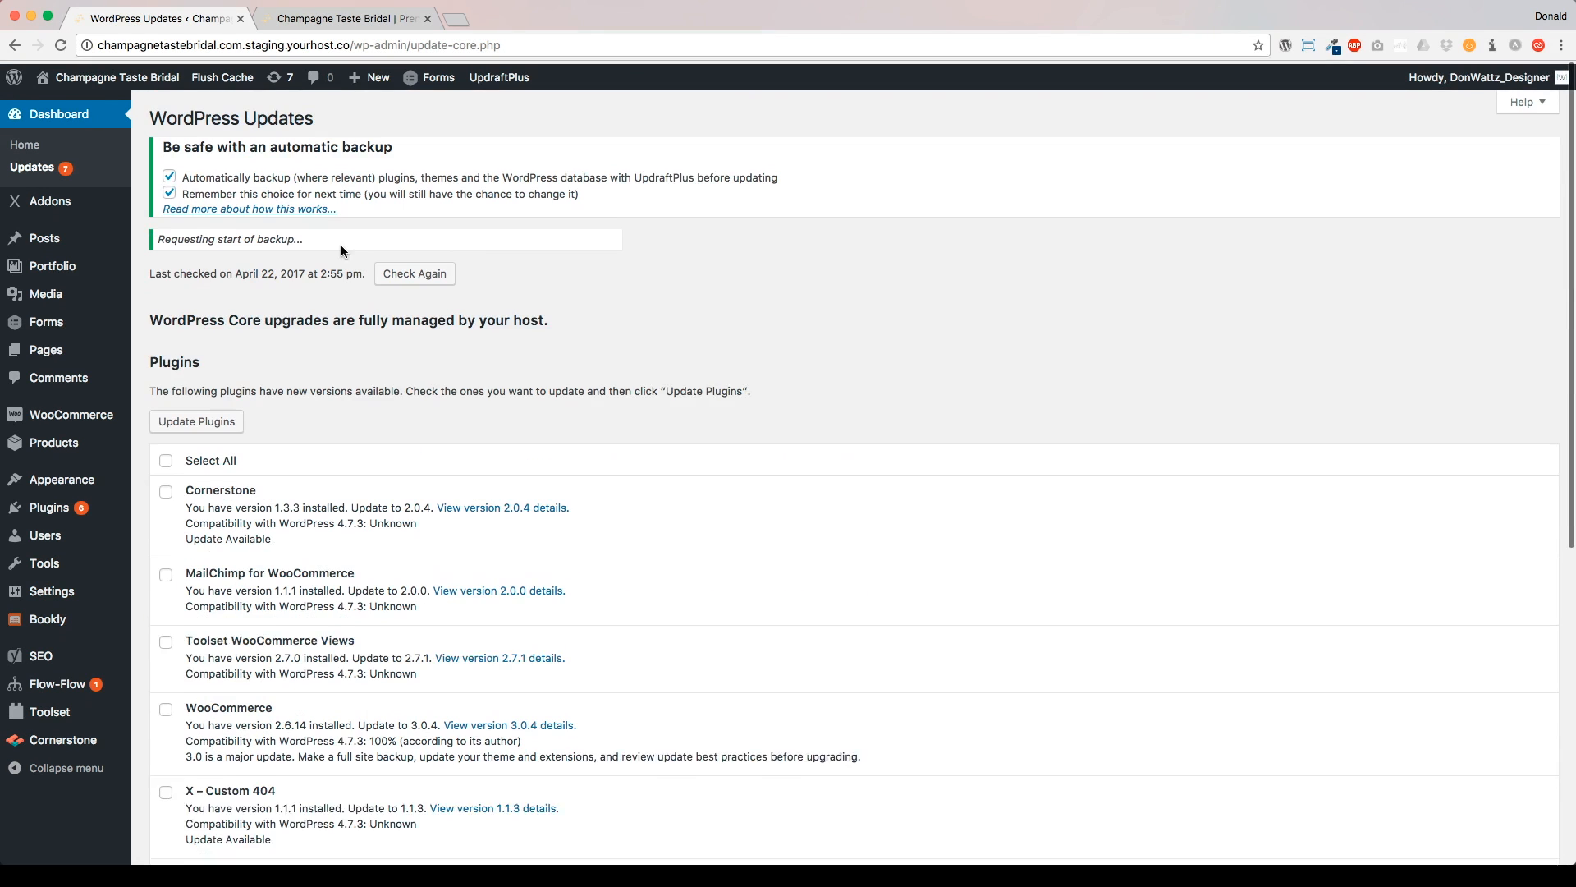
click(169, 173)
click(170, 191)
- Run the update of the selected X theme to version 5.0.3
scroll(170, 191, down, 10)
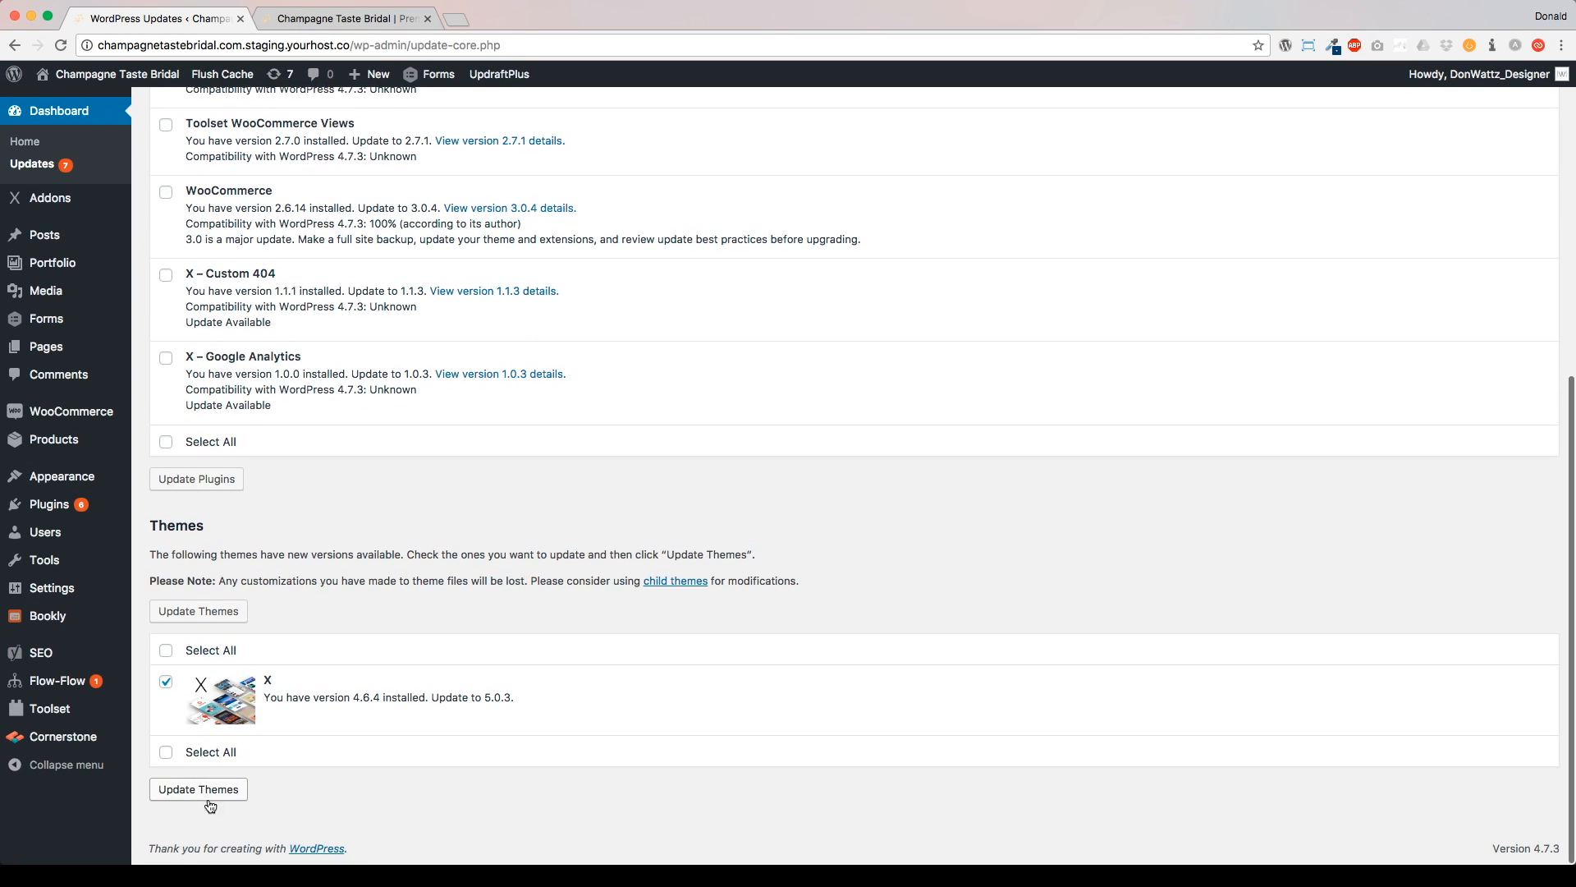
click(200, 791)
drag(240, 44, 308, 47)
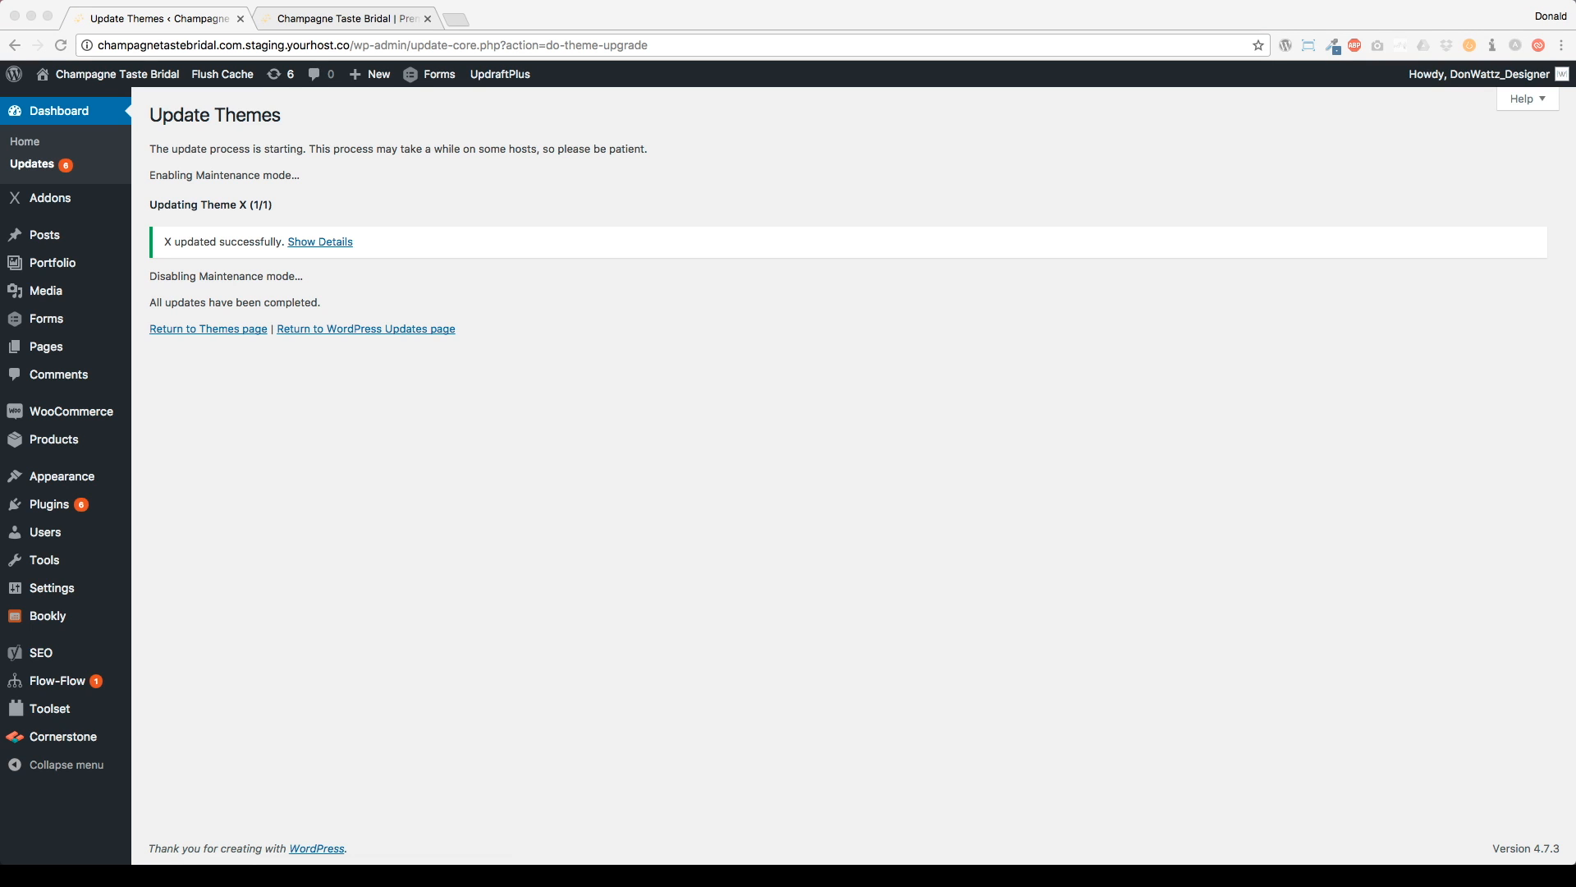
click(446, 442)
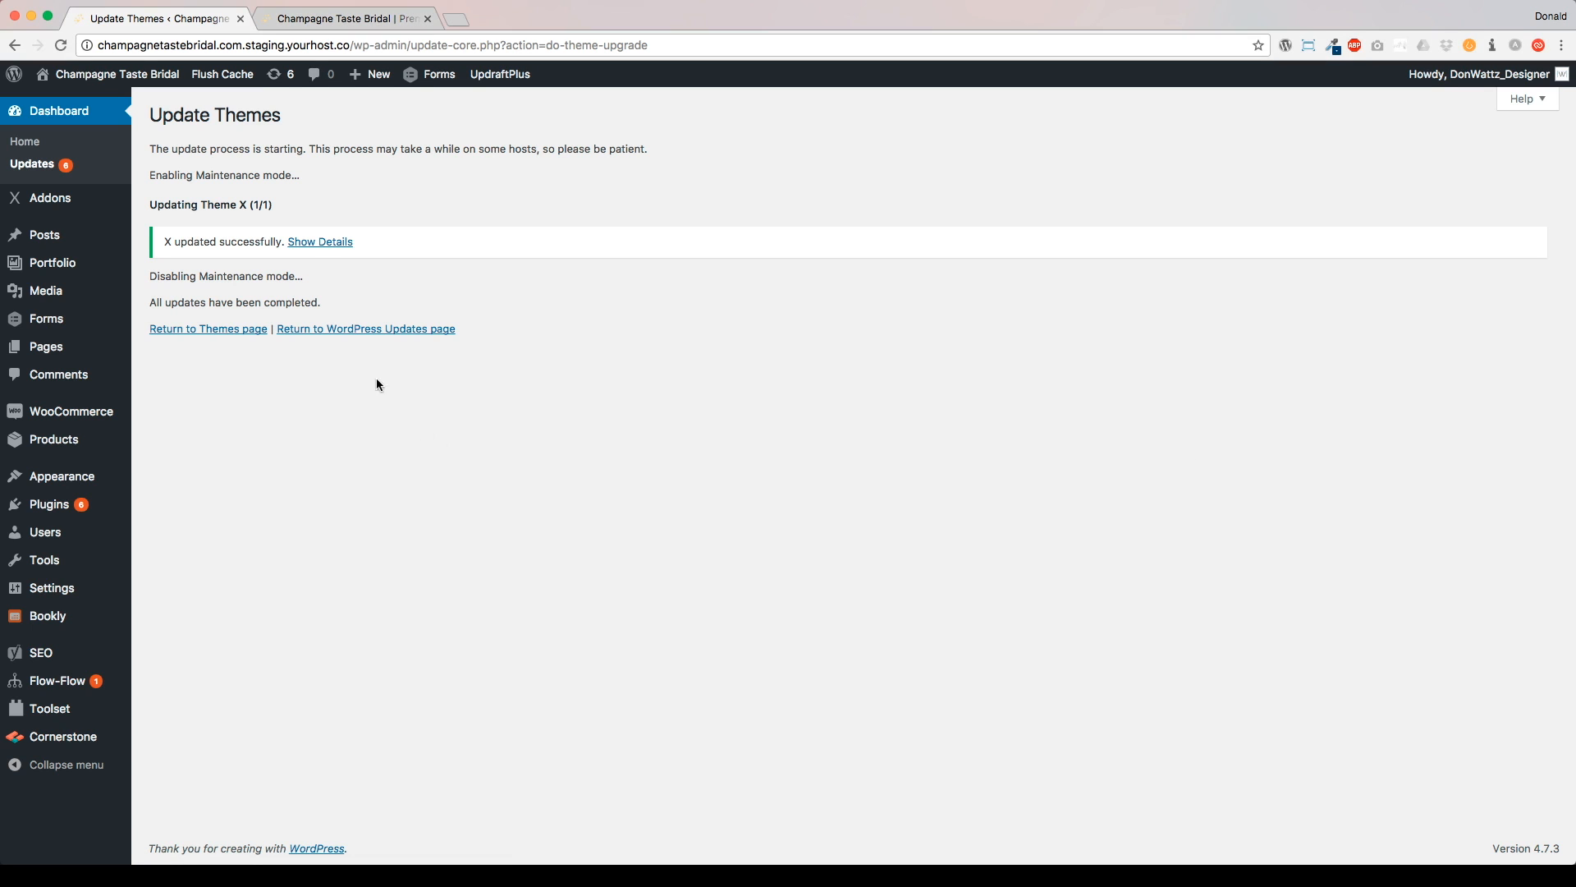
- Return to the WordPress updates page and look over the remaining plugin updates
click(363, 331)
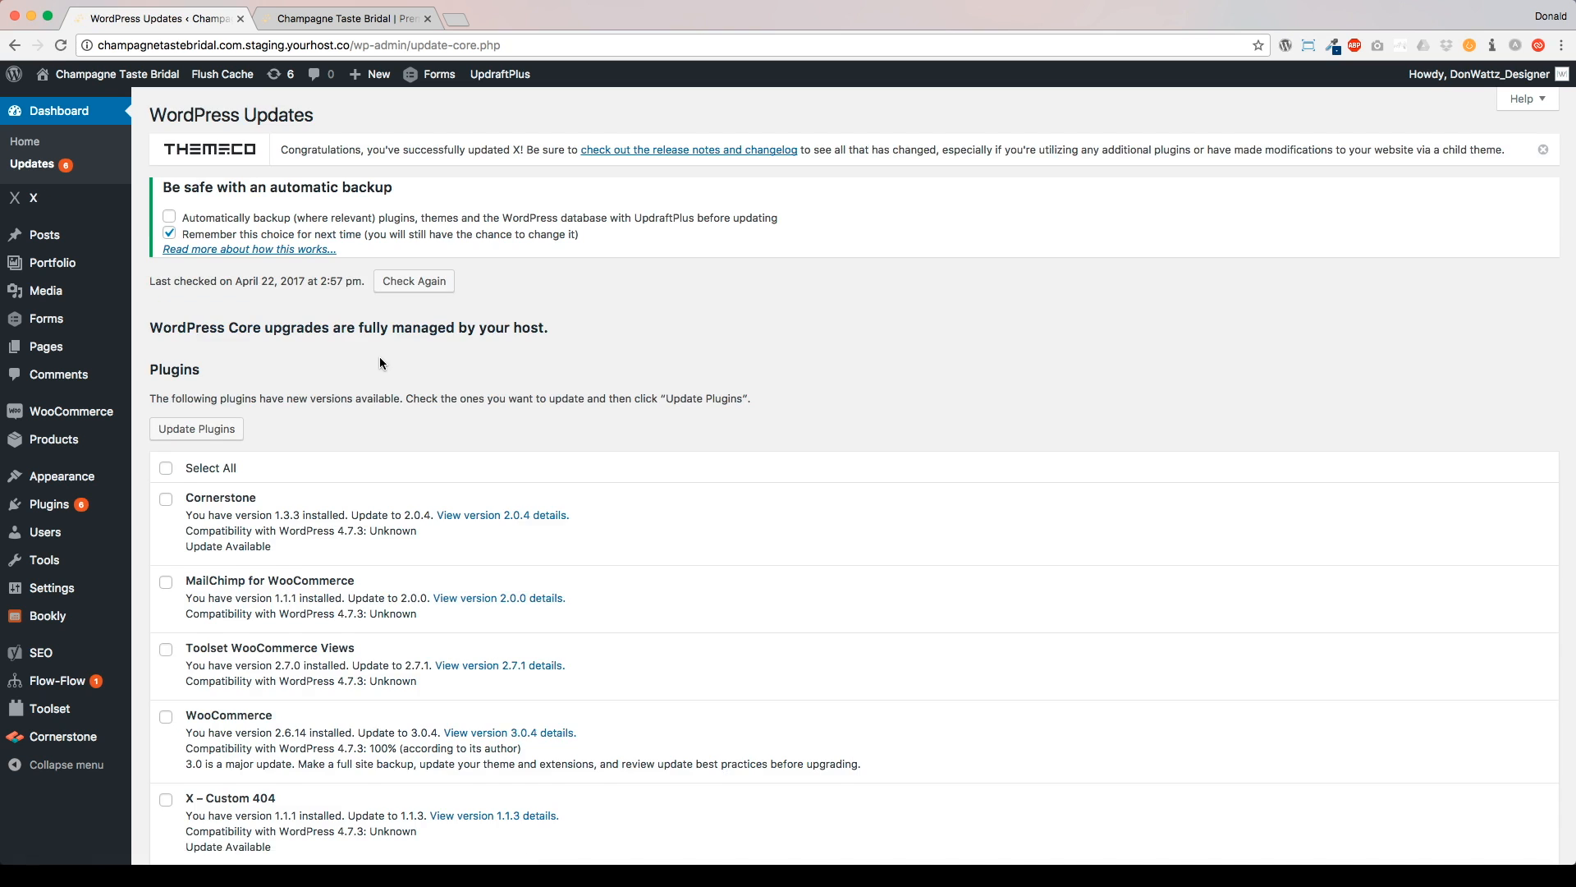
scroll(379, 359, down, 2)
scroll(379, 363, down, 1)
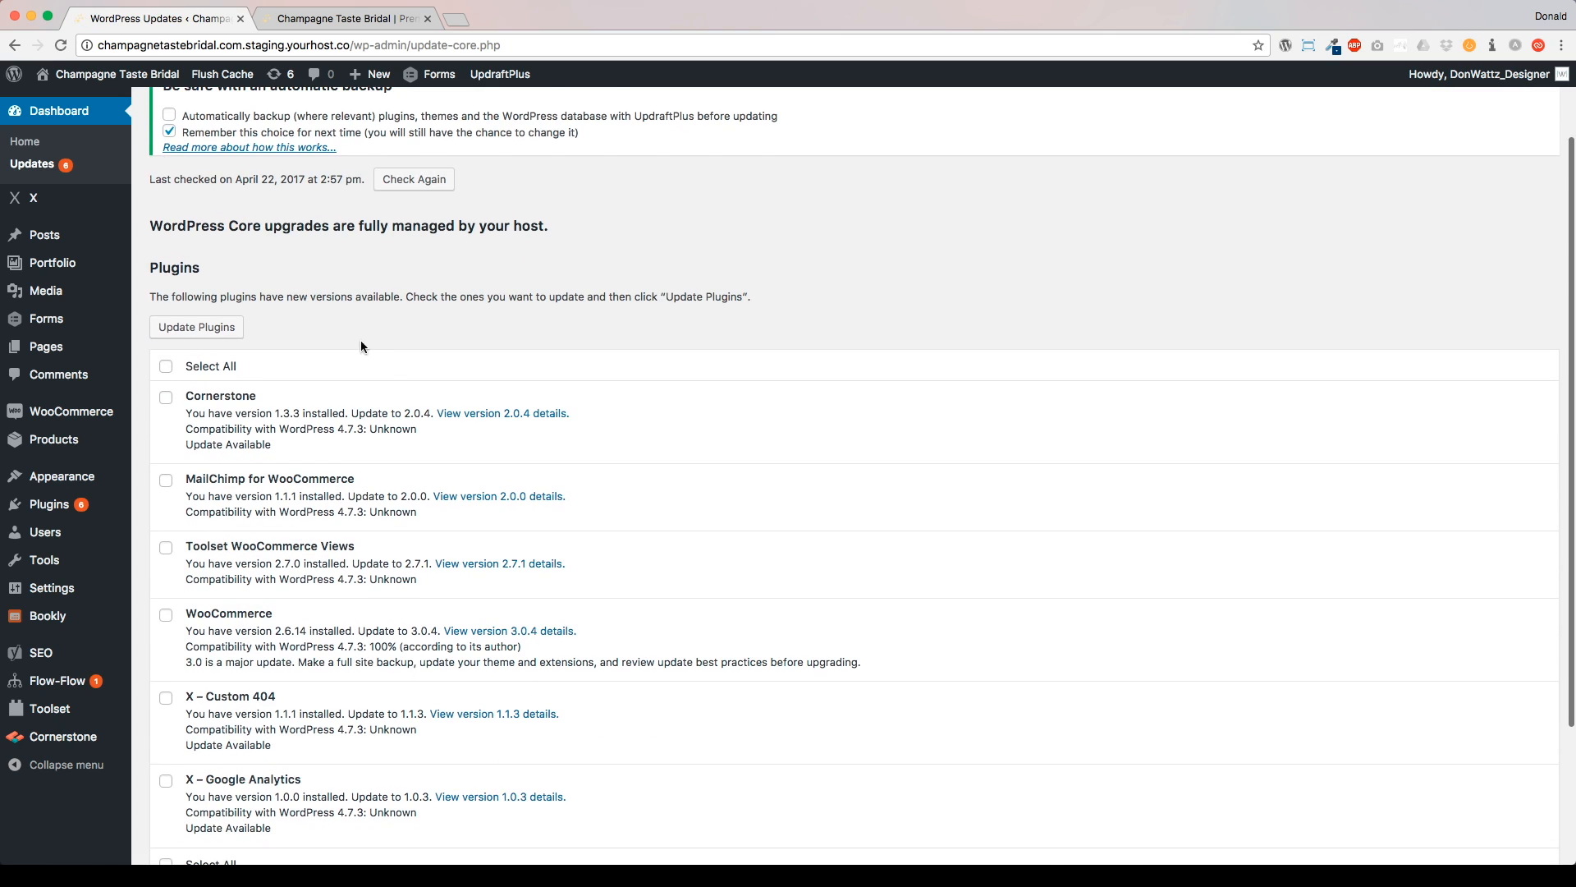
- Check the live home page of the bridal site for styling and layout changes after the theme update
click(347, 20)
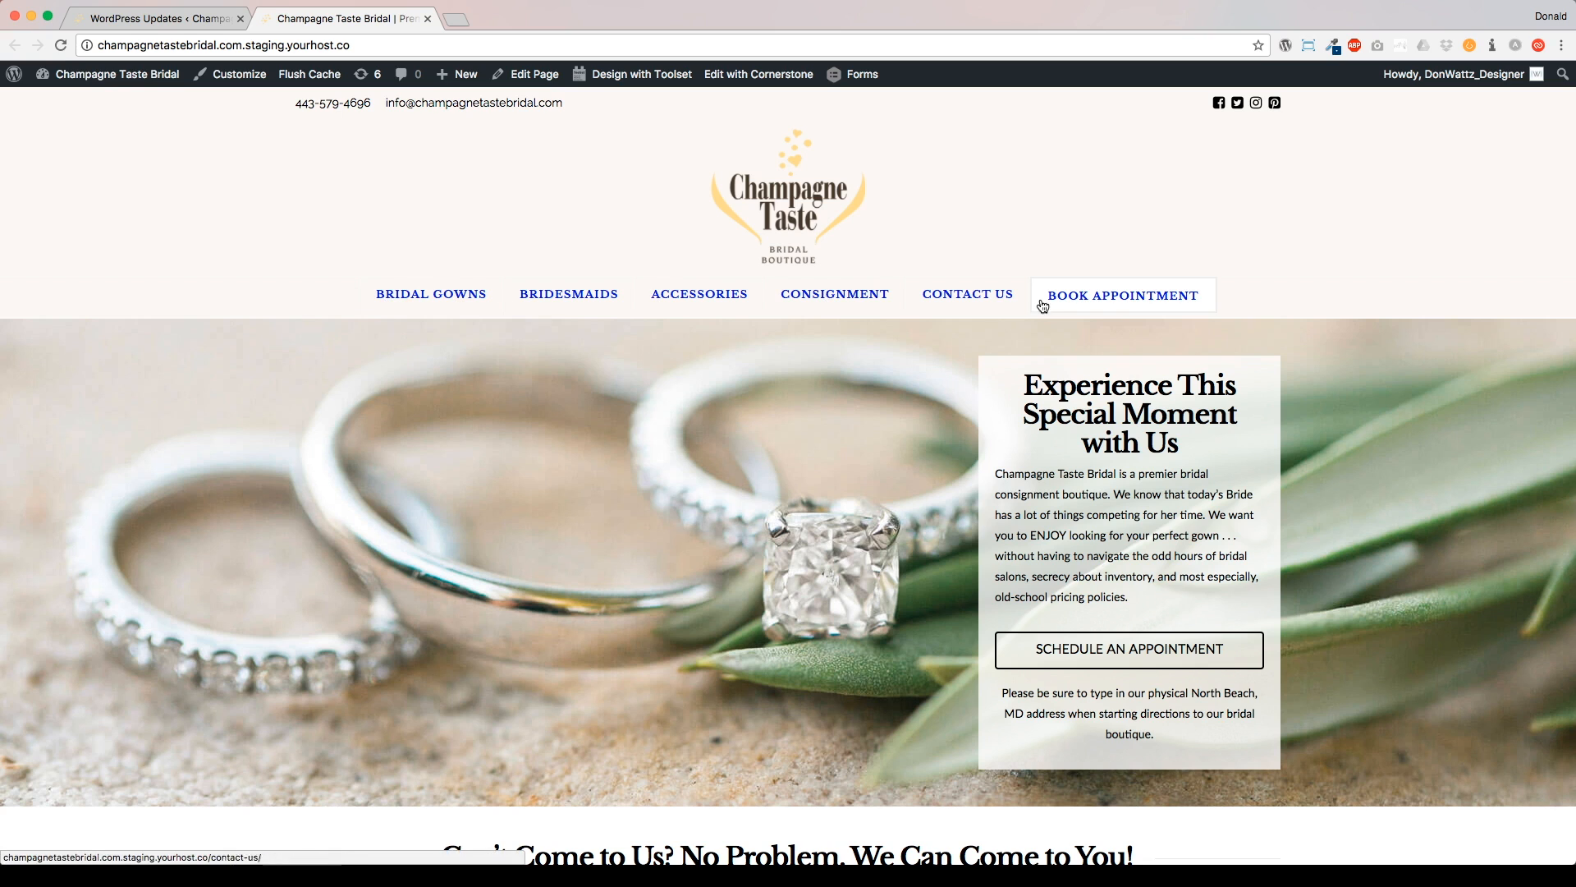
scroll(235, 294, down, 5)
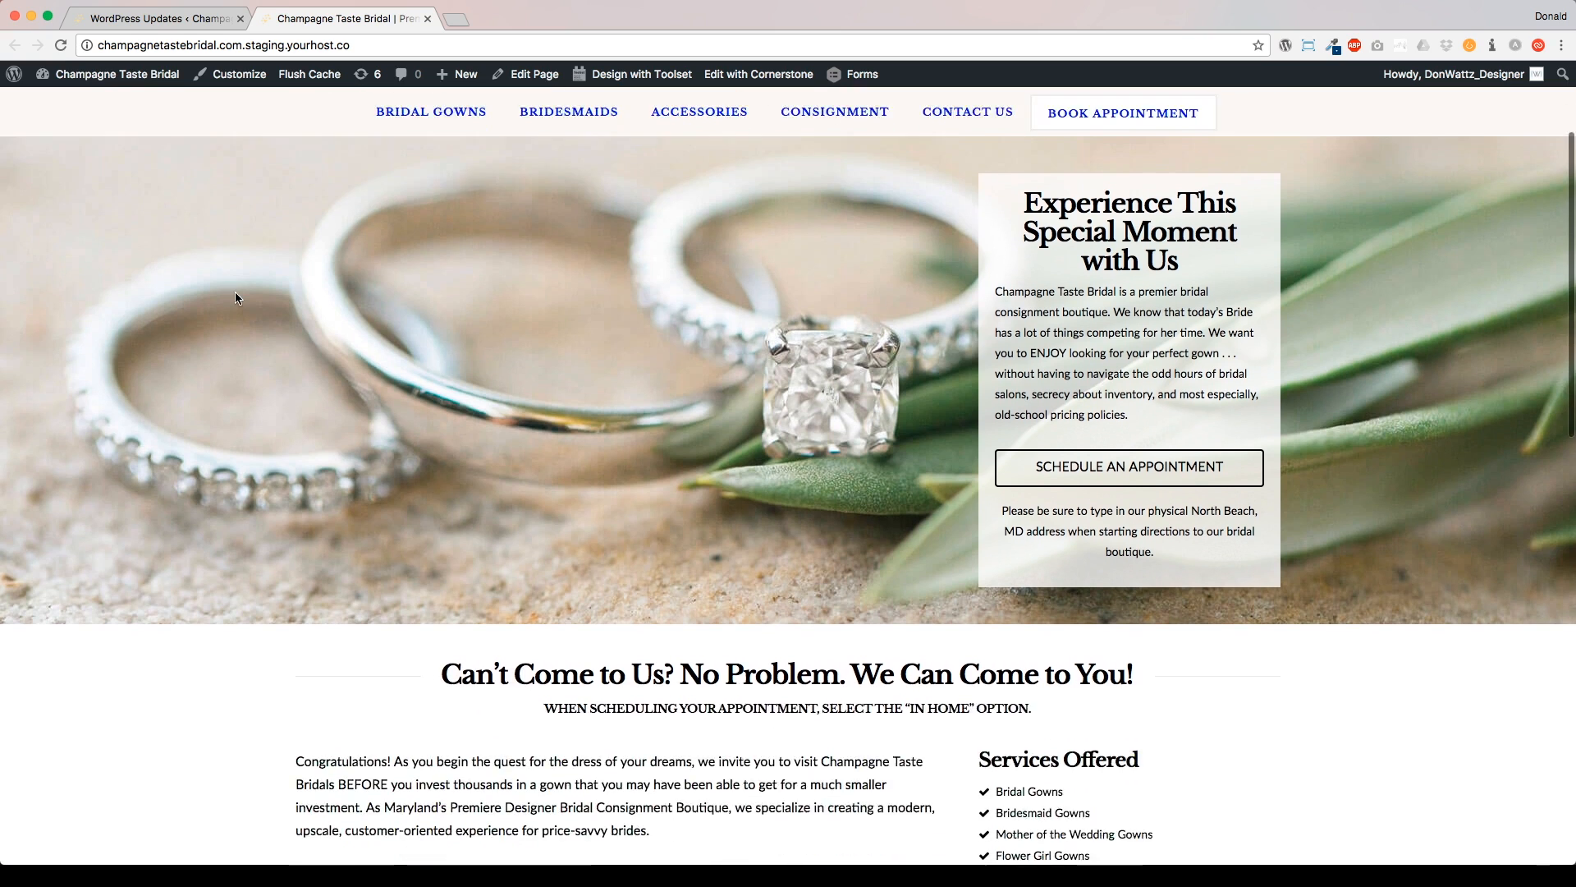
scroll(235, 294, down, 6)
scroll(234, 294, up, 5)
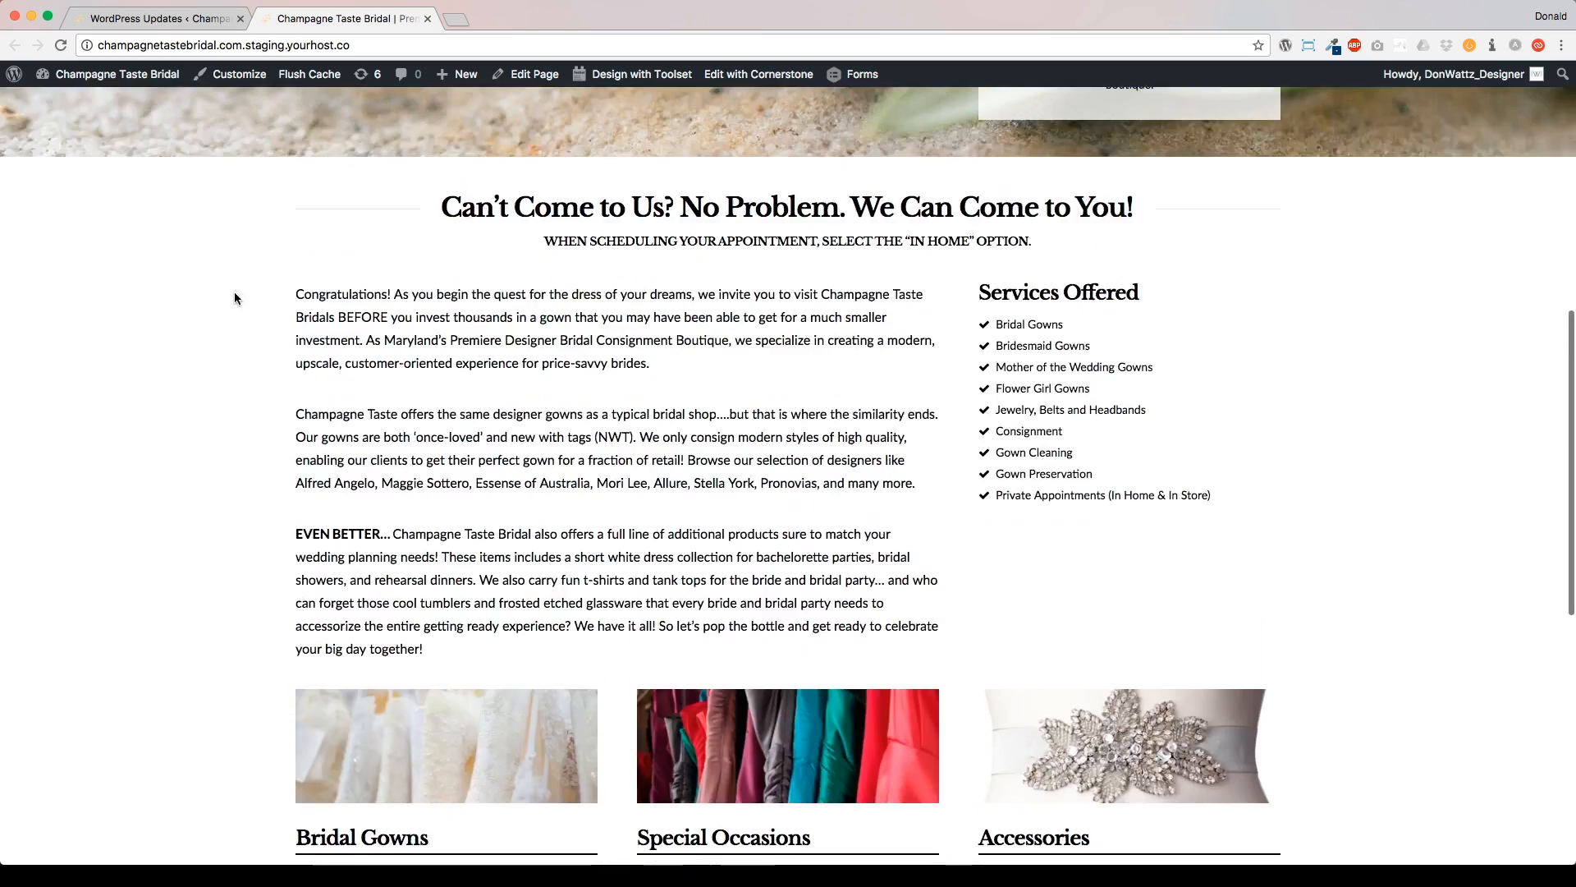
scroll(235, 298, up, 4)
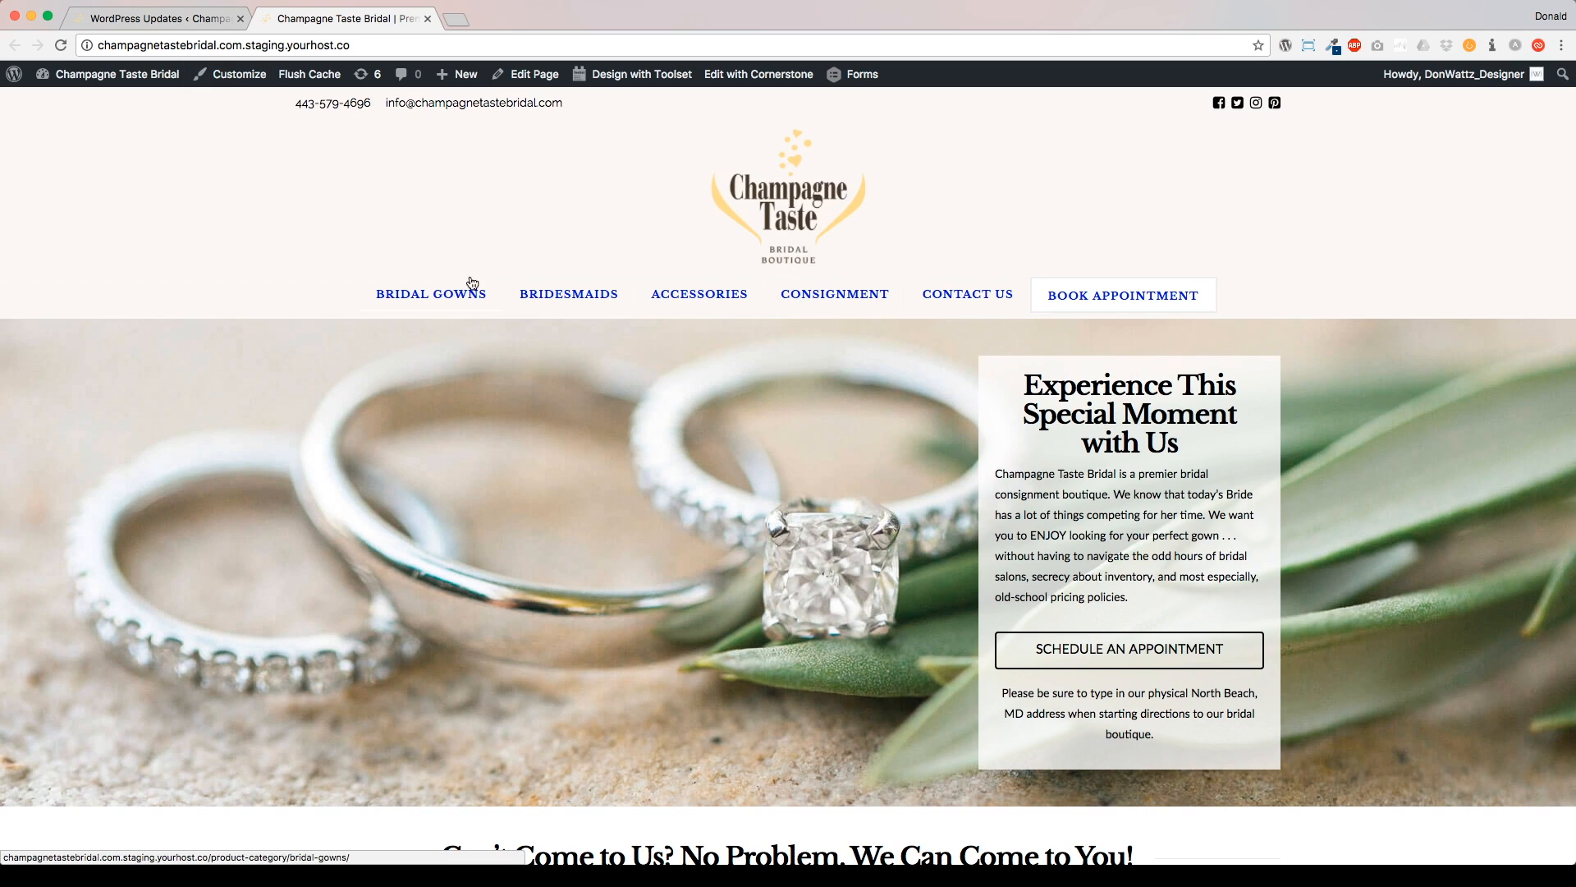
- Check the site's Contact Us, Accessories and Bridesmaids pages for layout problems
click(948, 300)
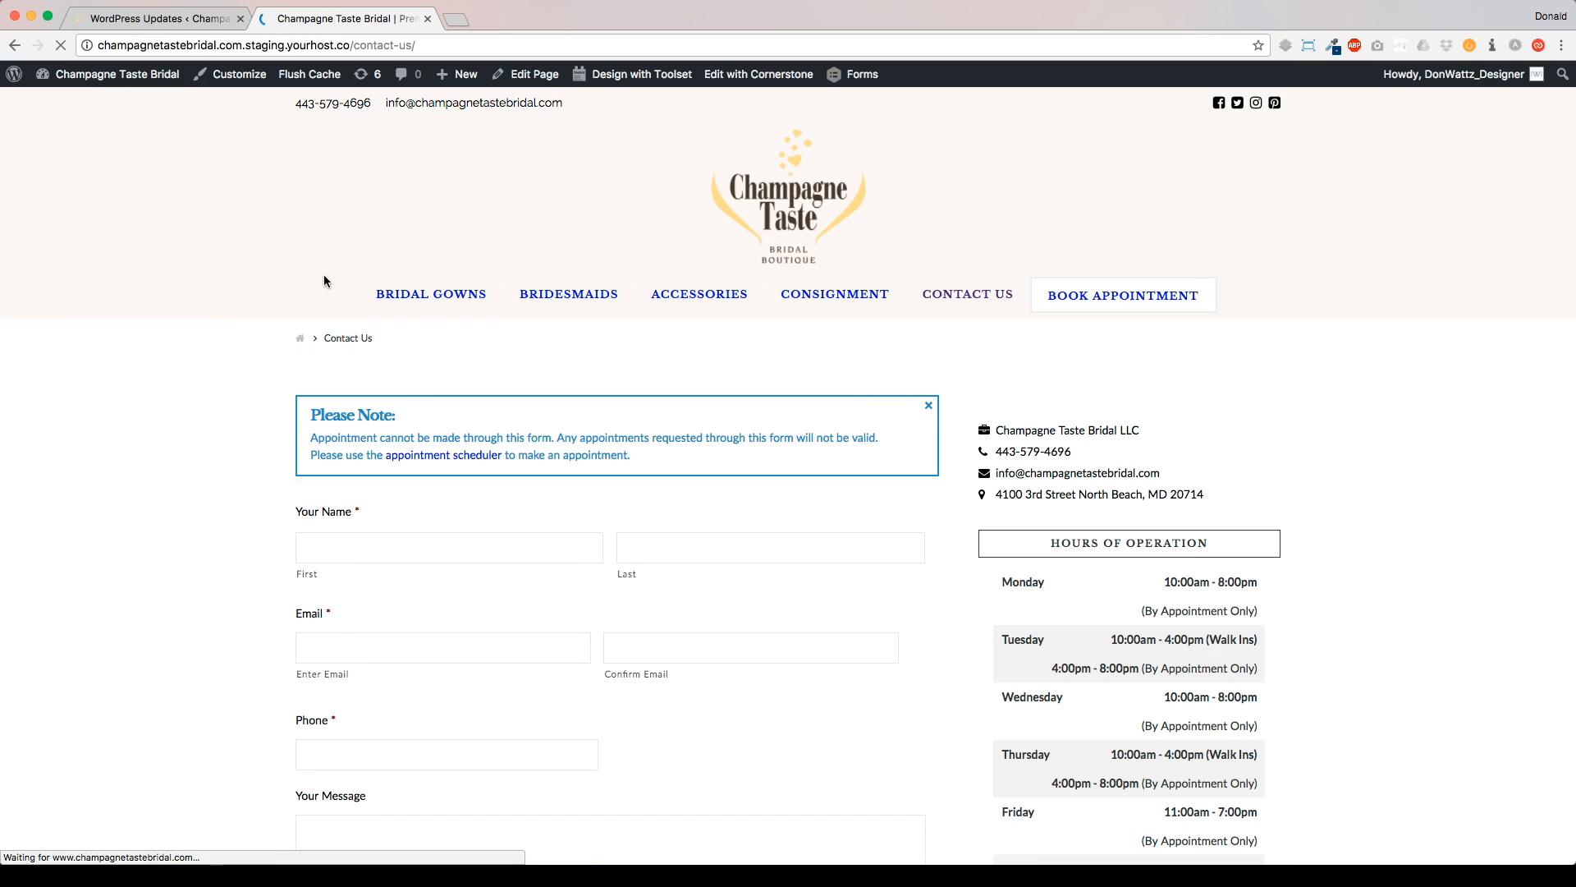
scroll(238, 347, down, 6)
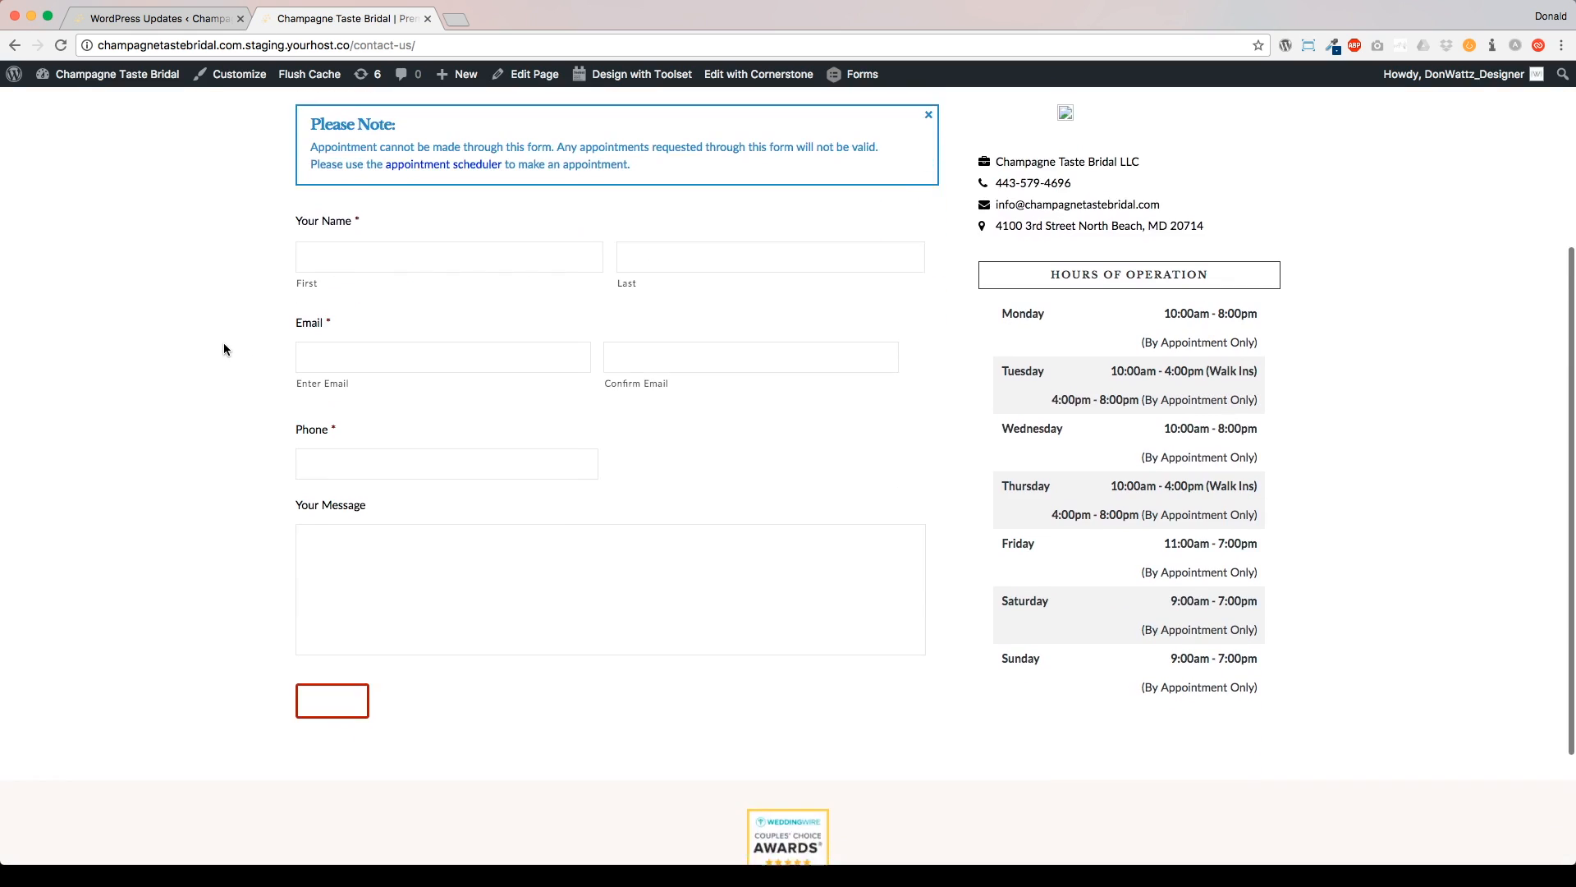
scroll(225, 345, up, 6)
click(681, 293)
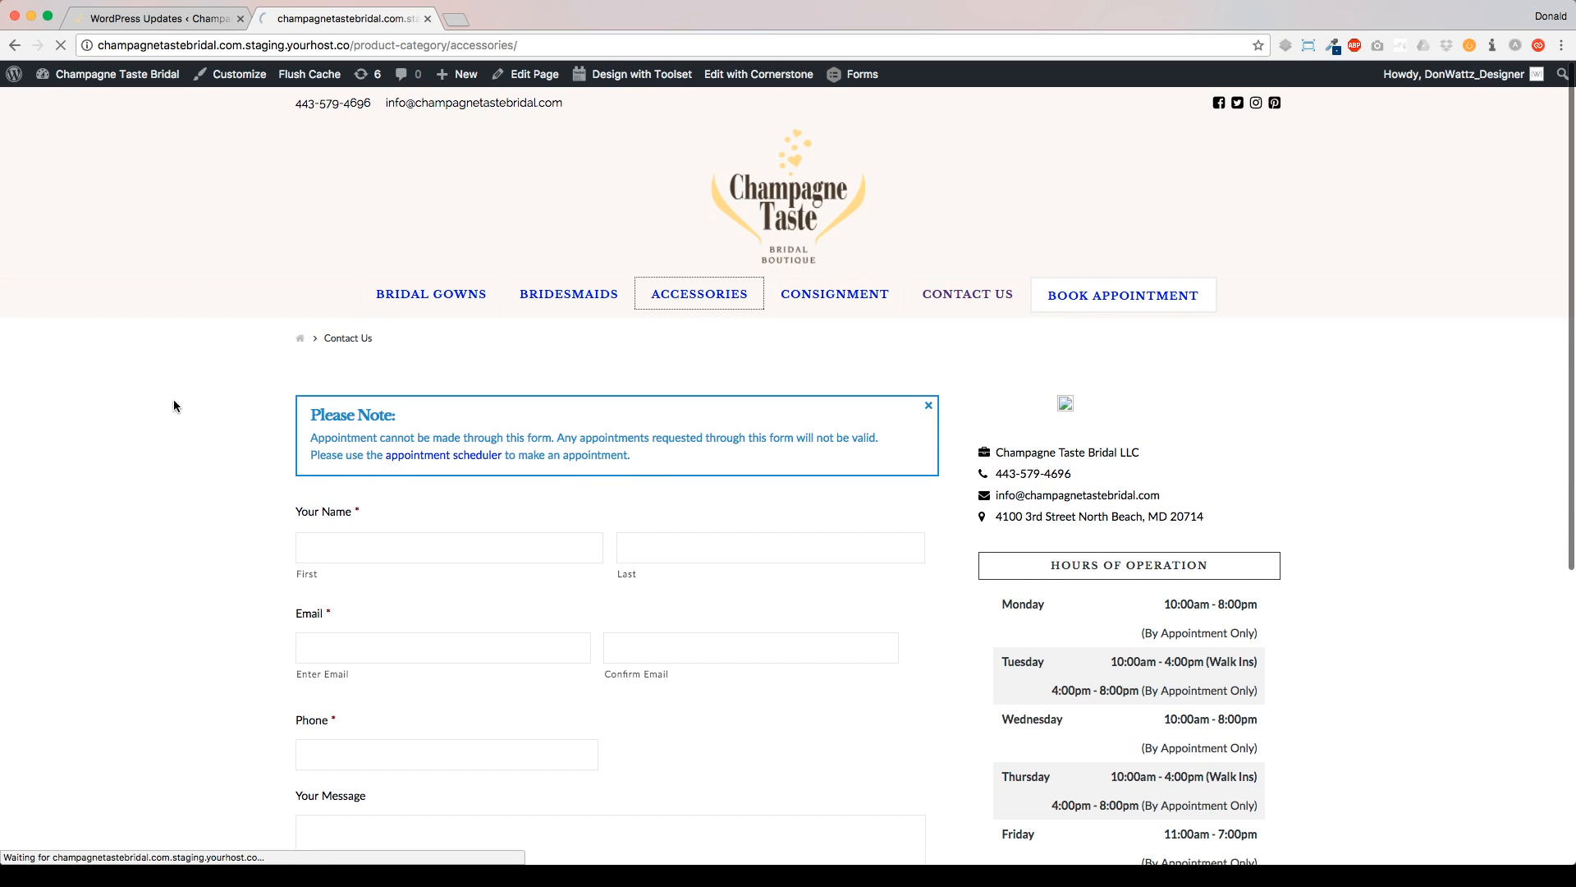
scroll(174, 405, down, 2)
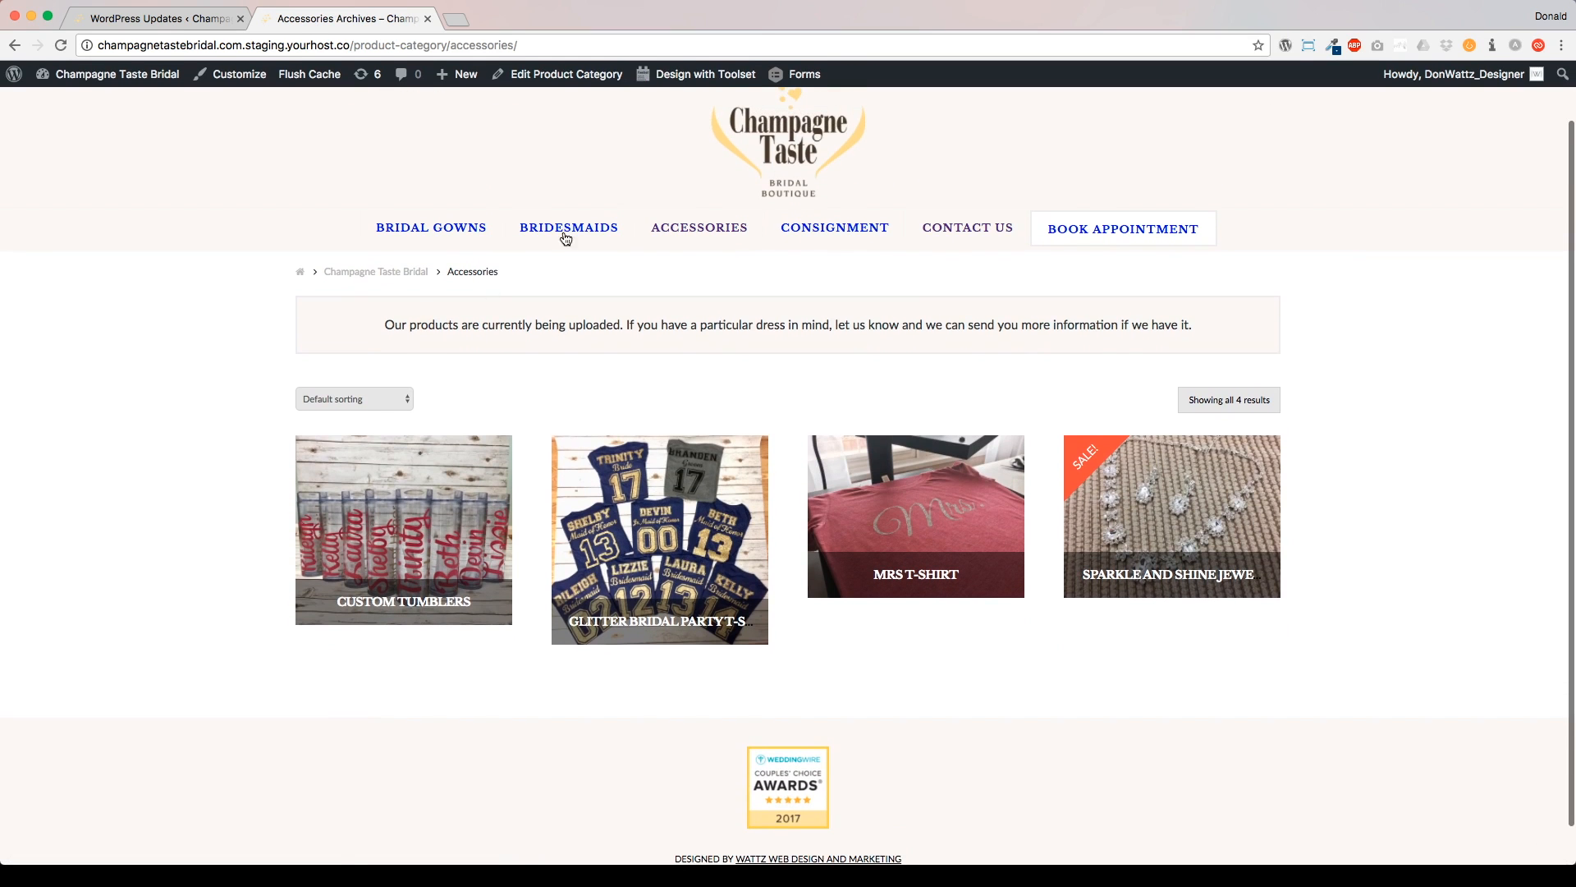
click(584, 226)
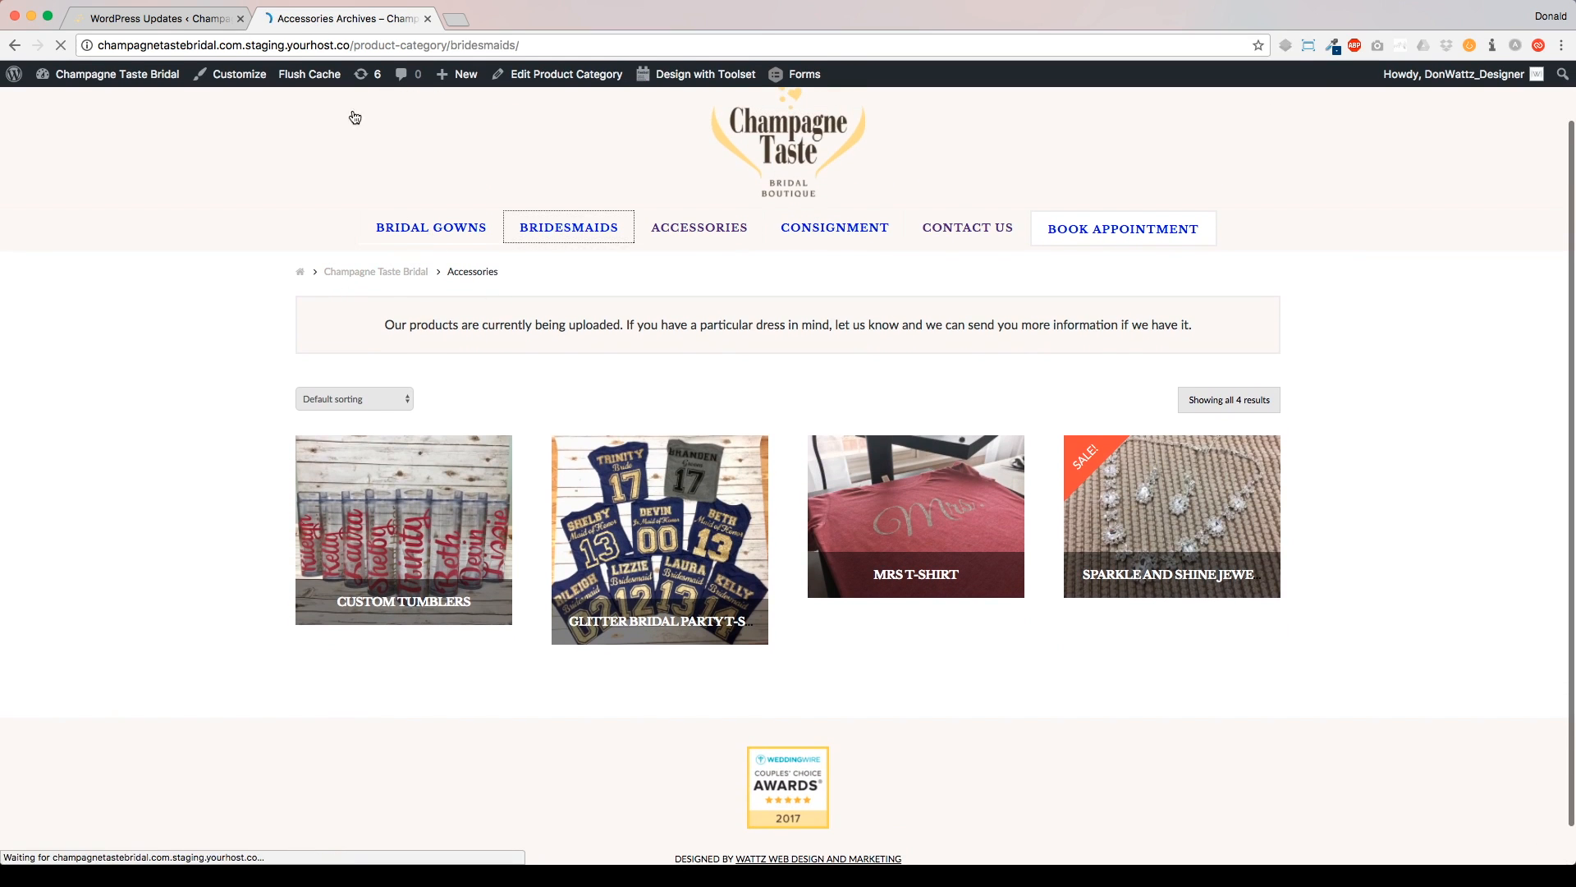
- On the WordPress updates page, update only the Cornerstone, X – Custom 404 and X – Google Analytics plugins
click(156, 18)
scroll(335, 346, down, 2)
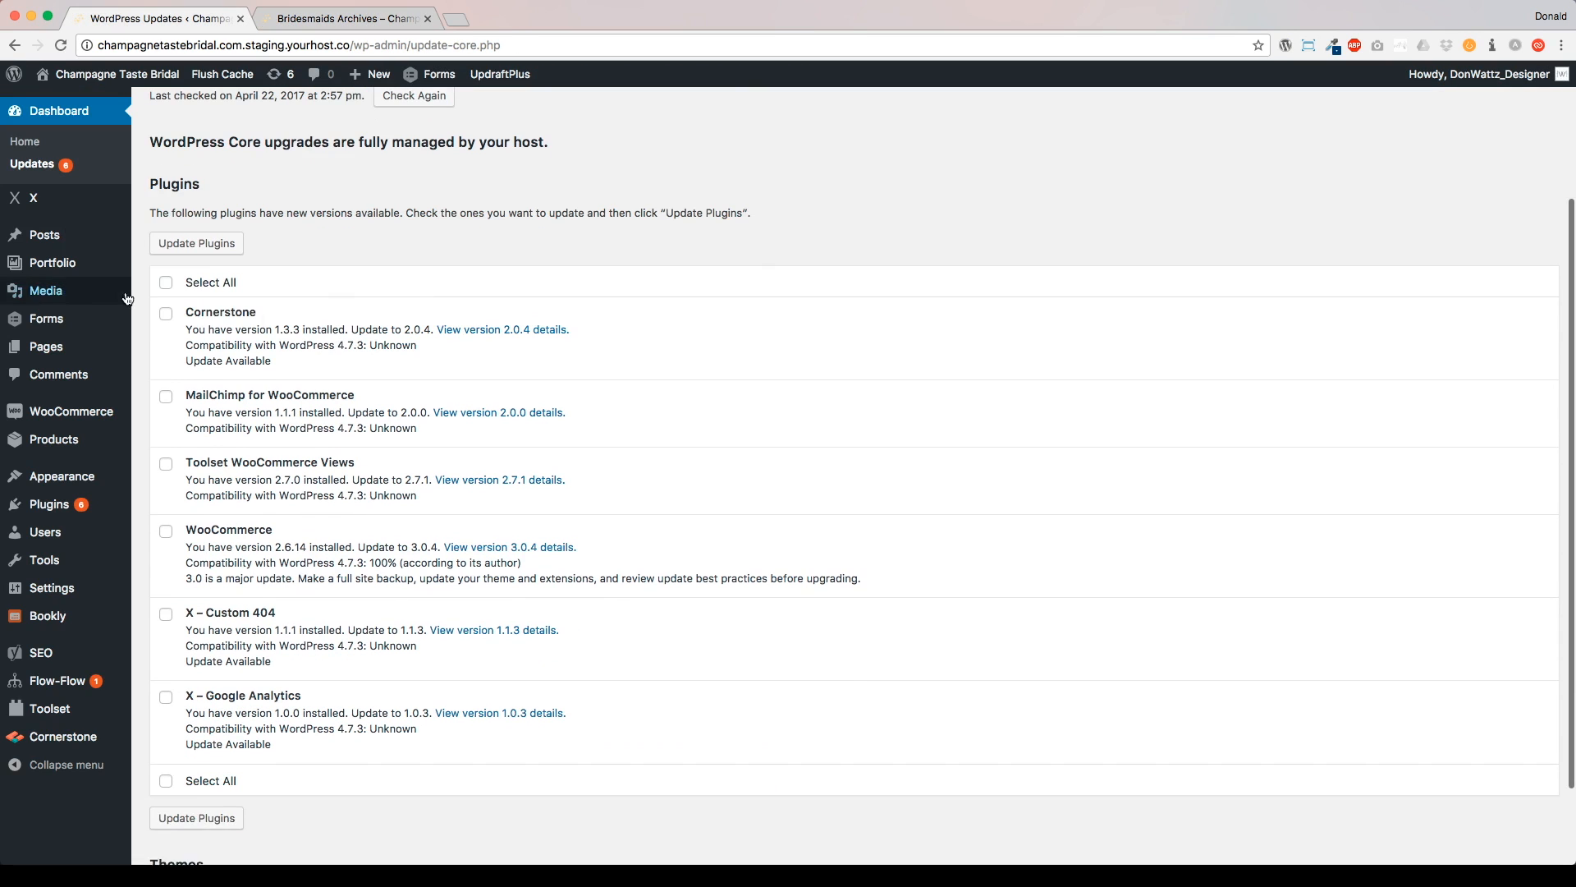
click(166, 284)
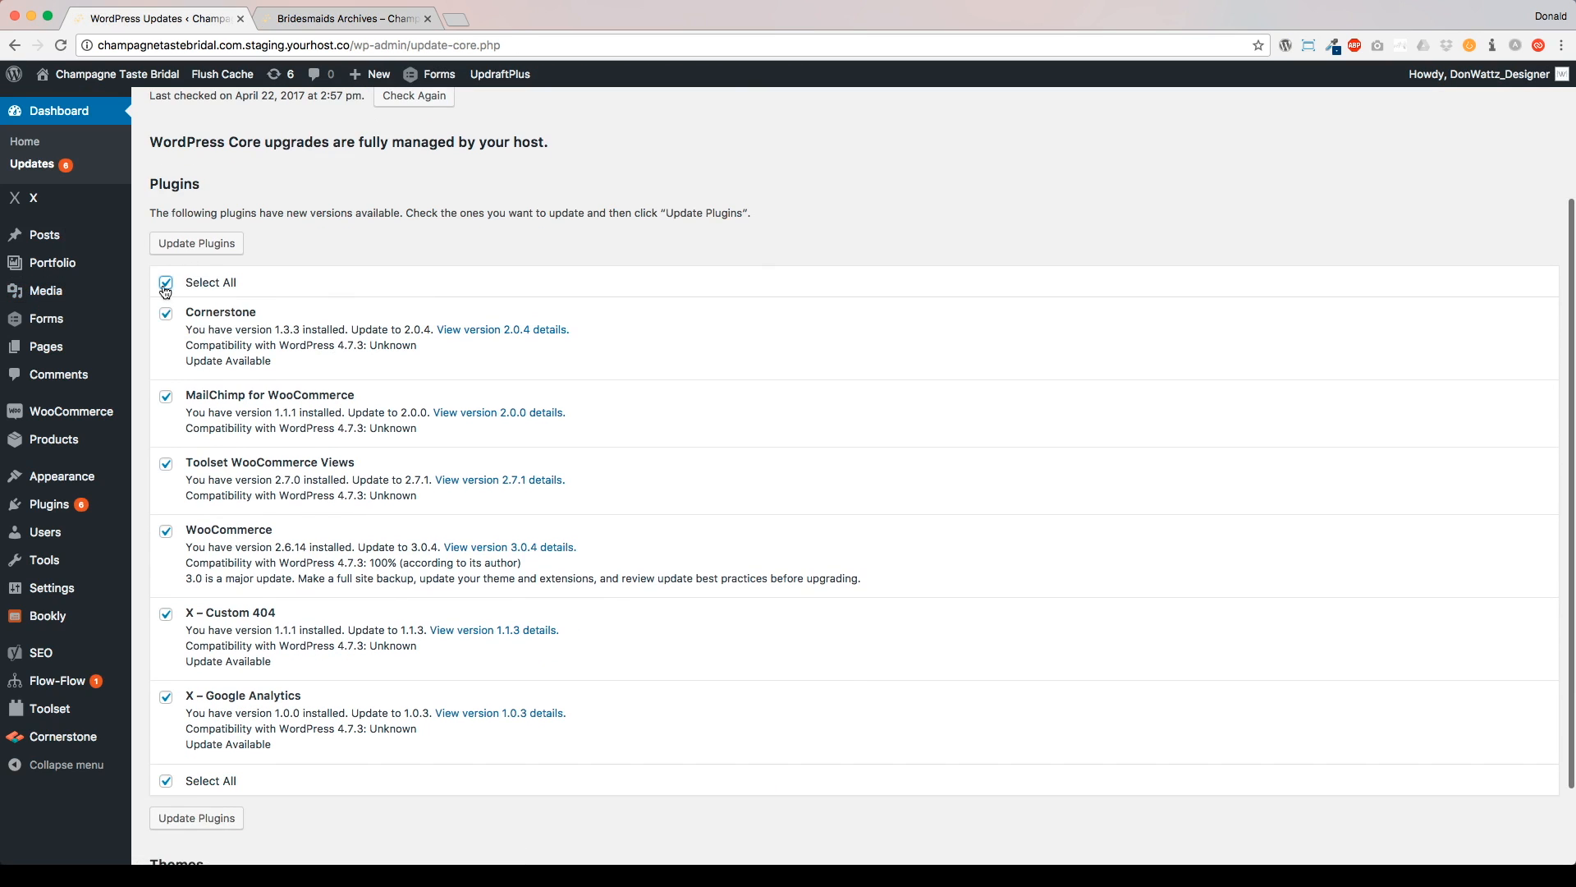
click(166, 283)
click(166, 313)
click(166, 616)
click(167, 698)
click(166, 397)
click(195, 245)
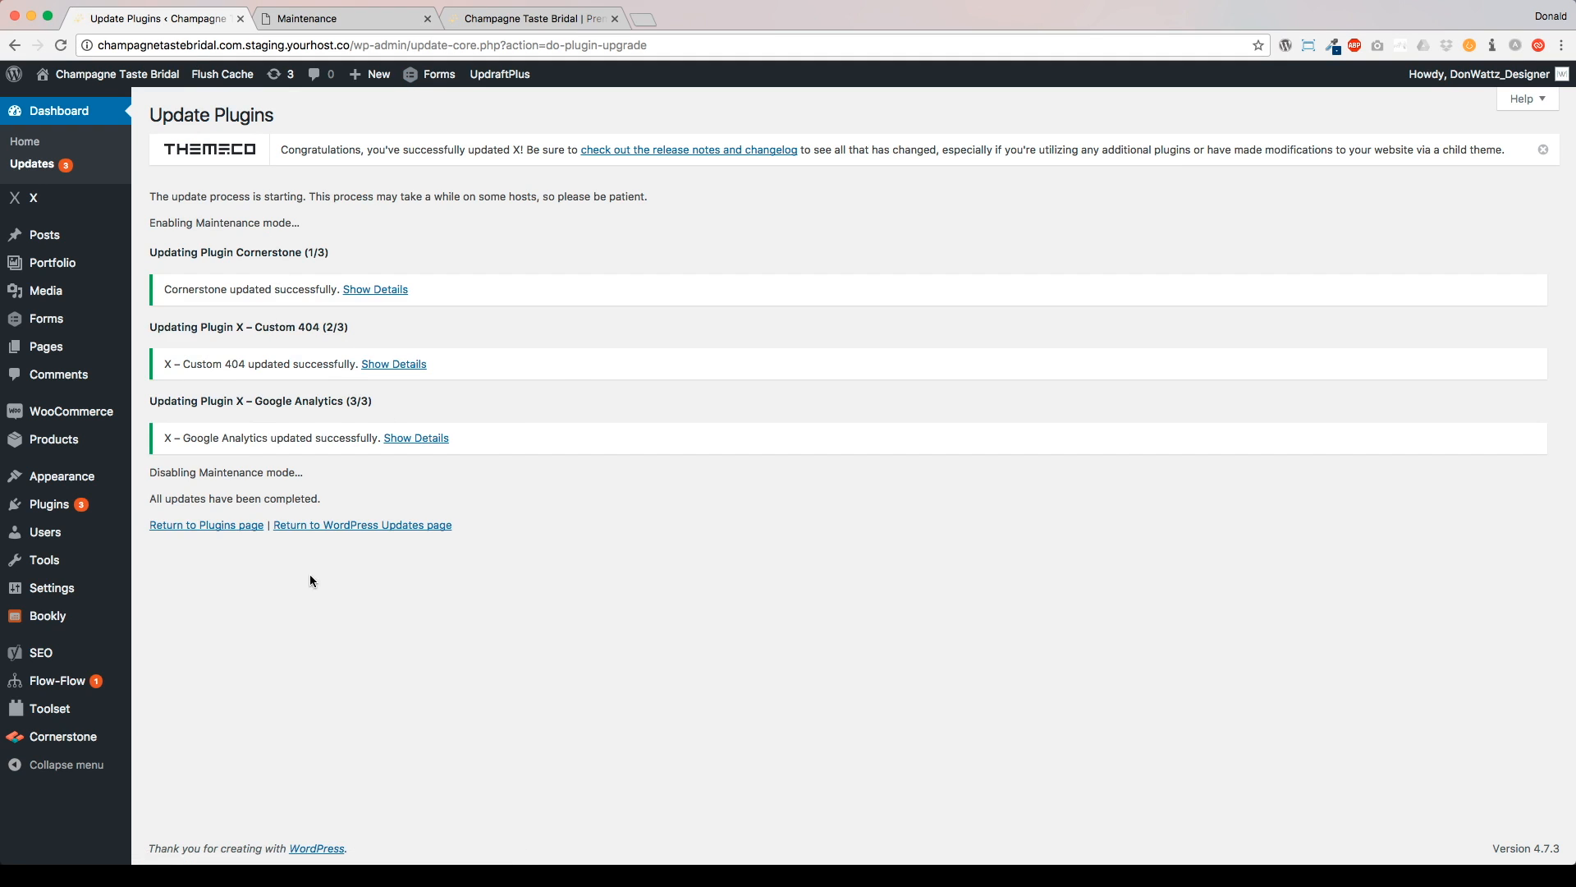
- Return to the WordPress updates page and check the site's Schedule An Appointment page after the plugin updates
click(382, 525)
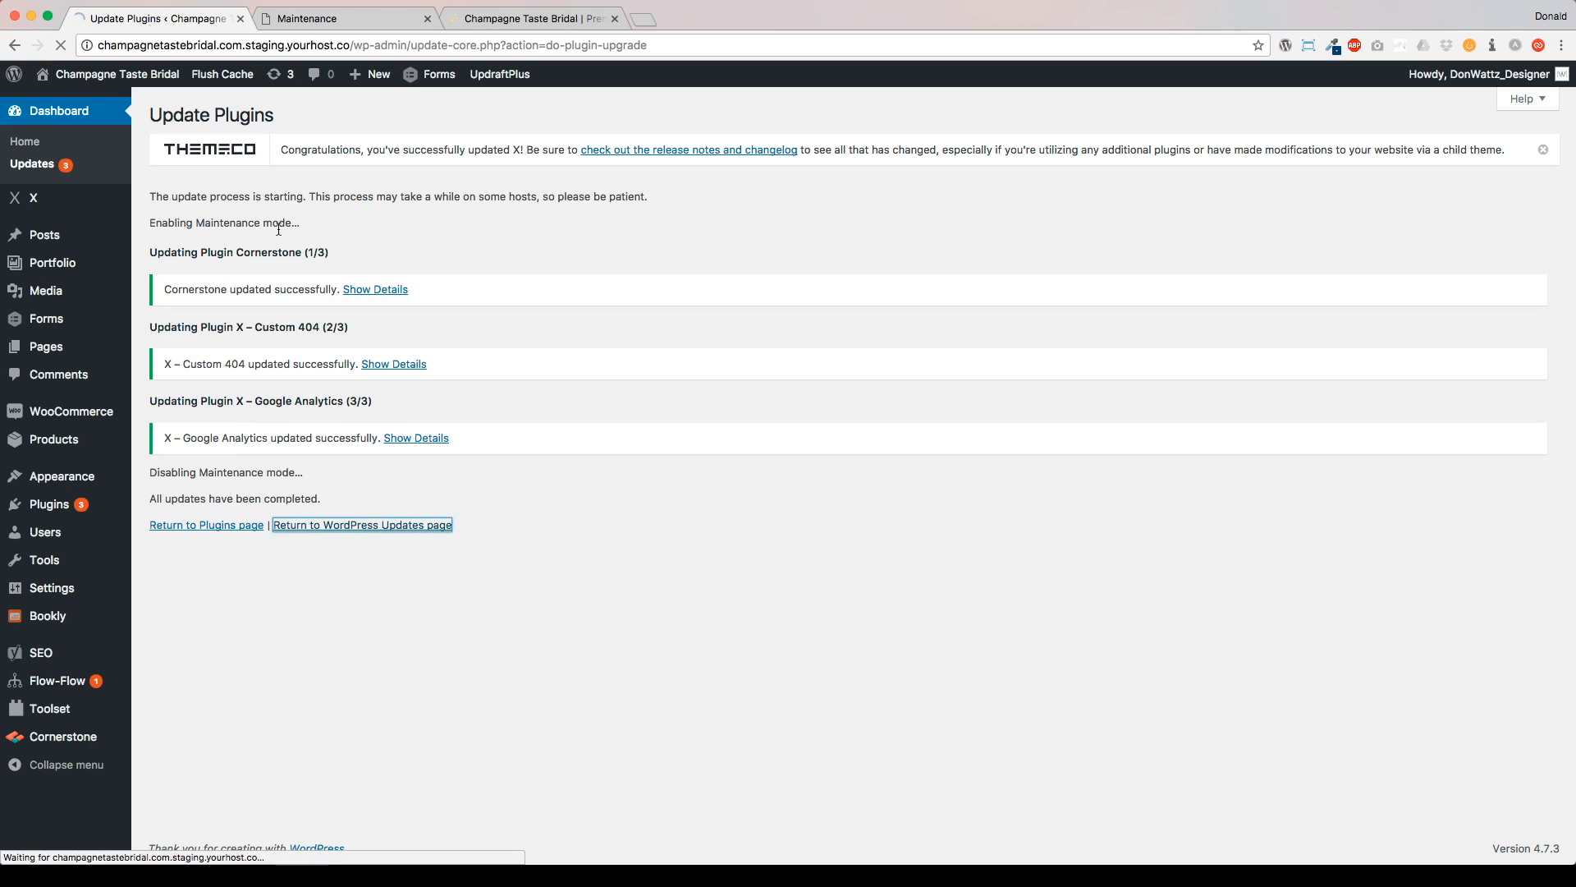
click(321, 19)
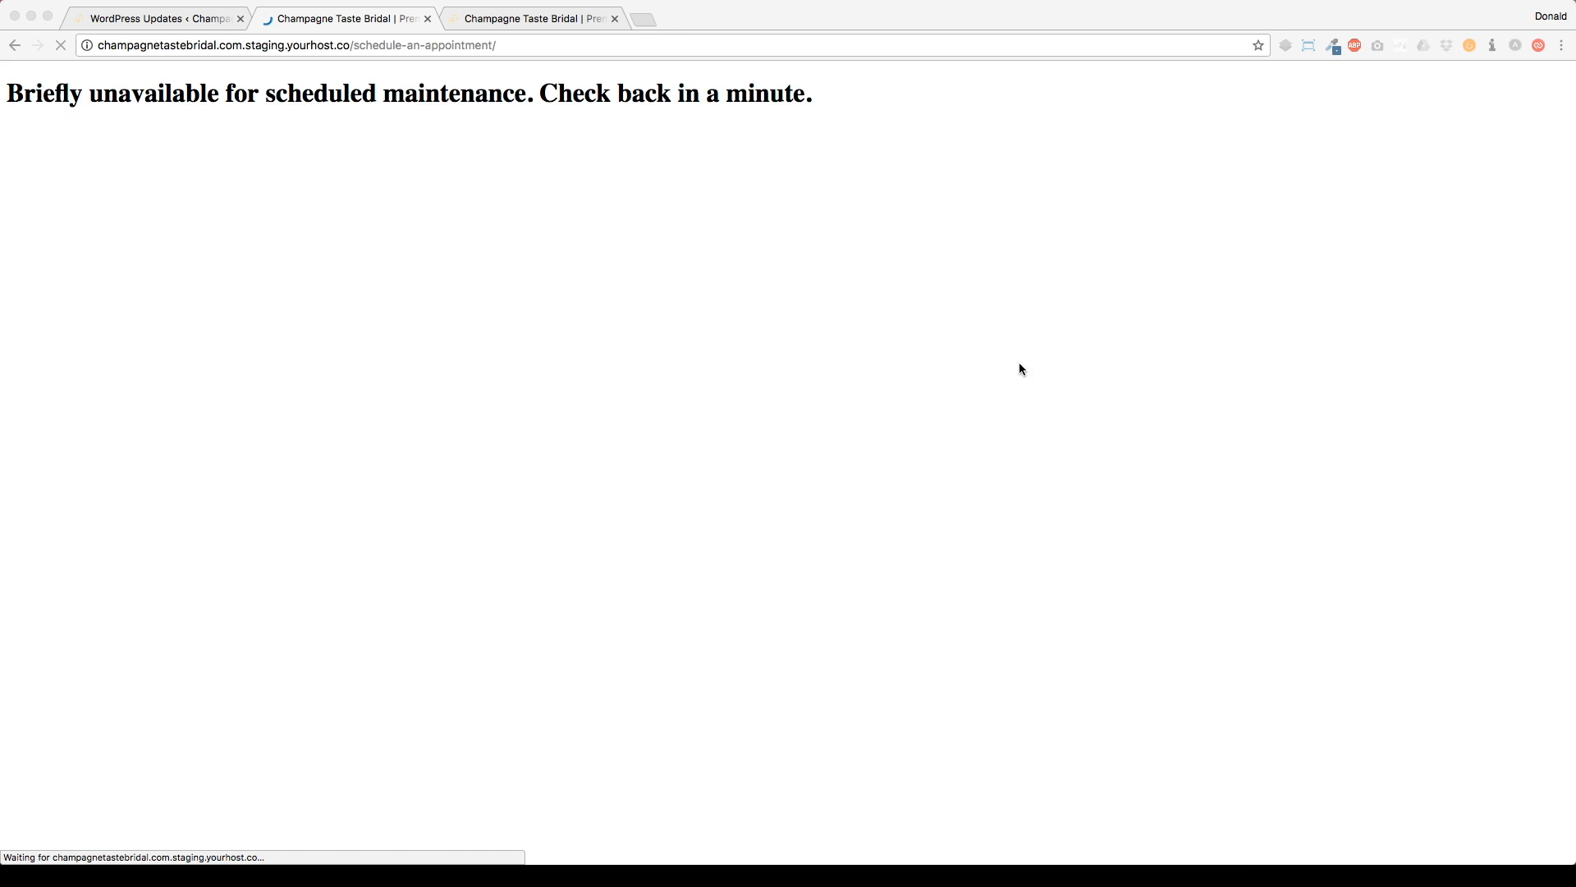
click(261, 244)
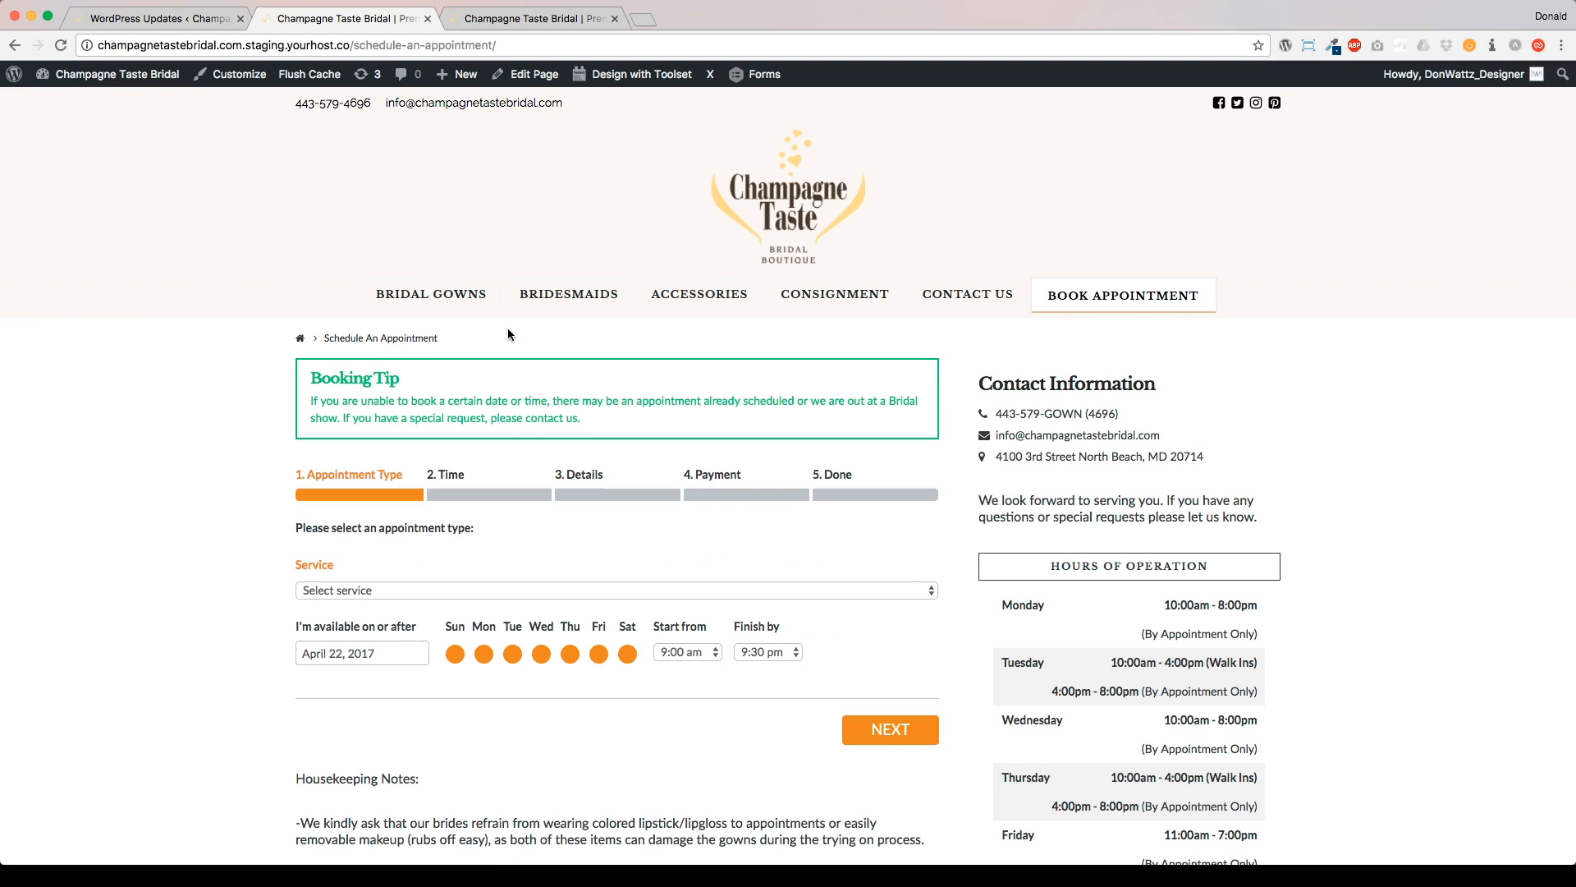
- Open the site's home page and examine its layout from header to footer
click(402, 300)
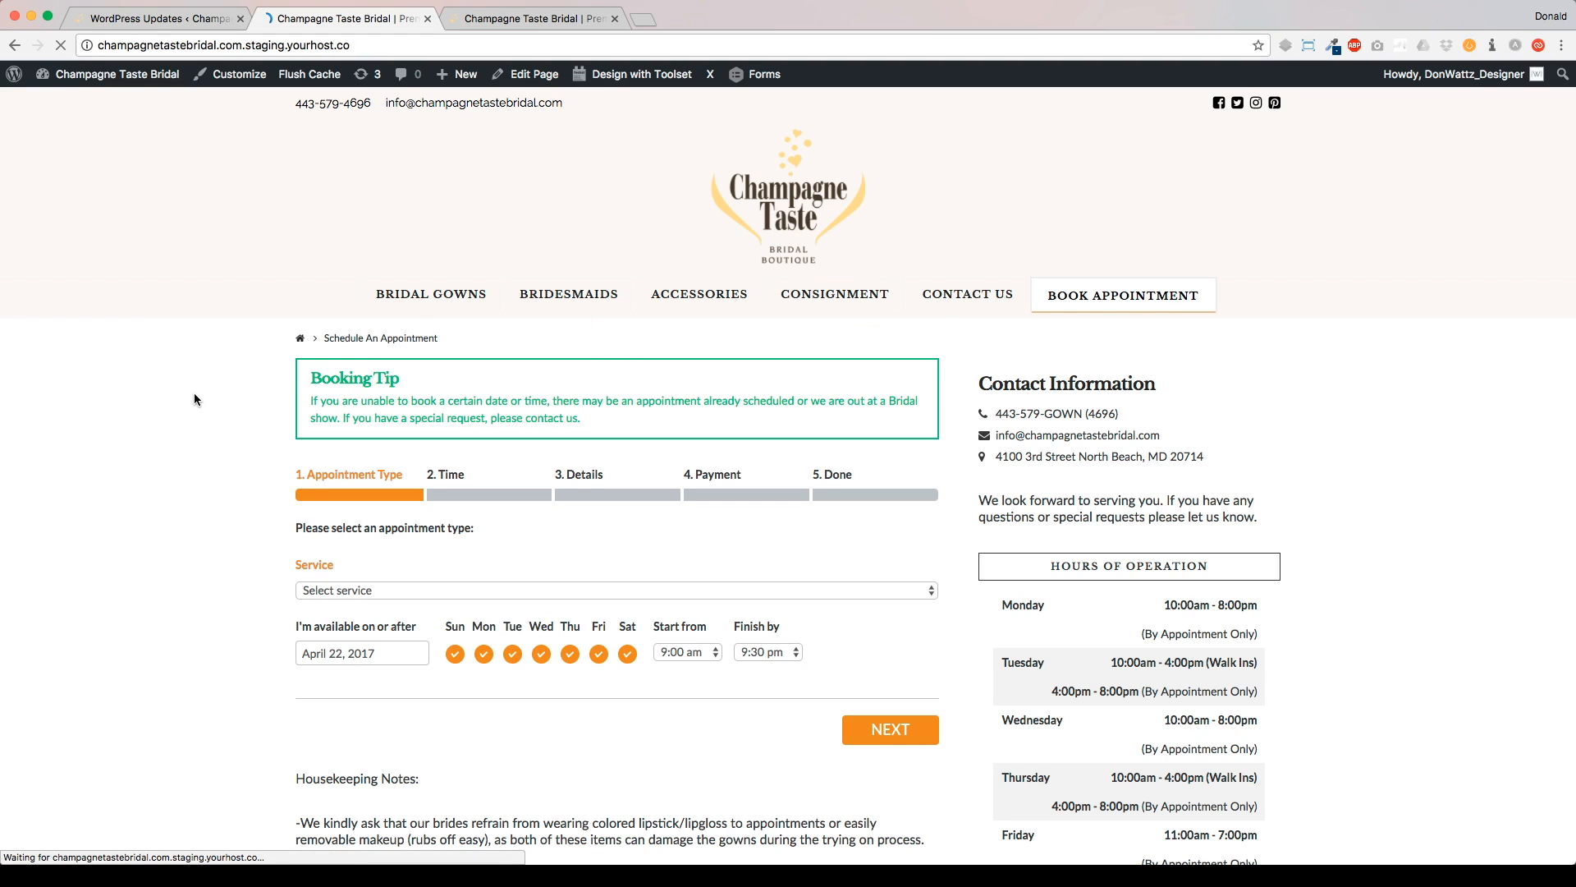
scroll(190, 401, down, 8)
scroll(190, 400, down, 7)
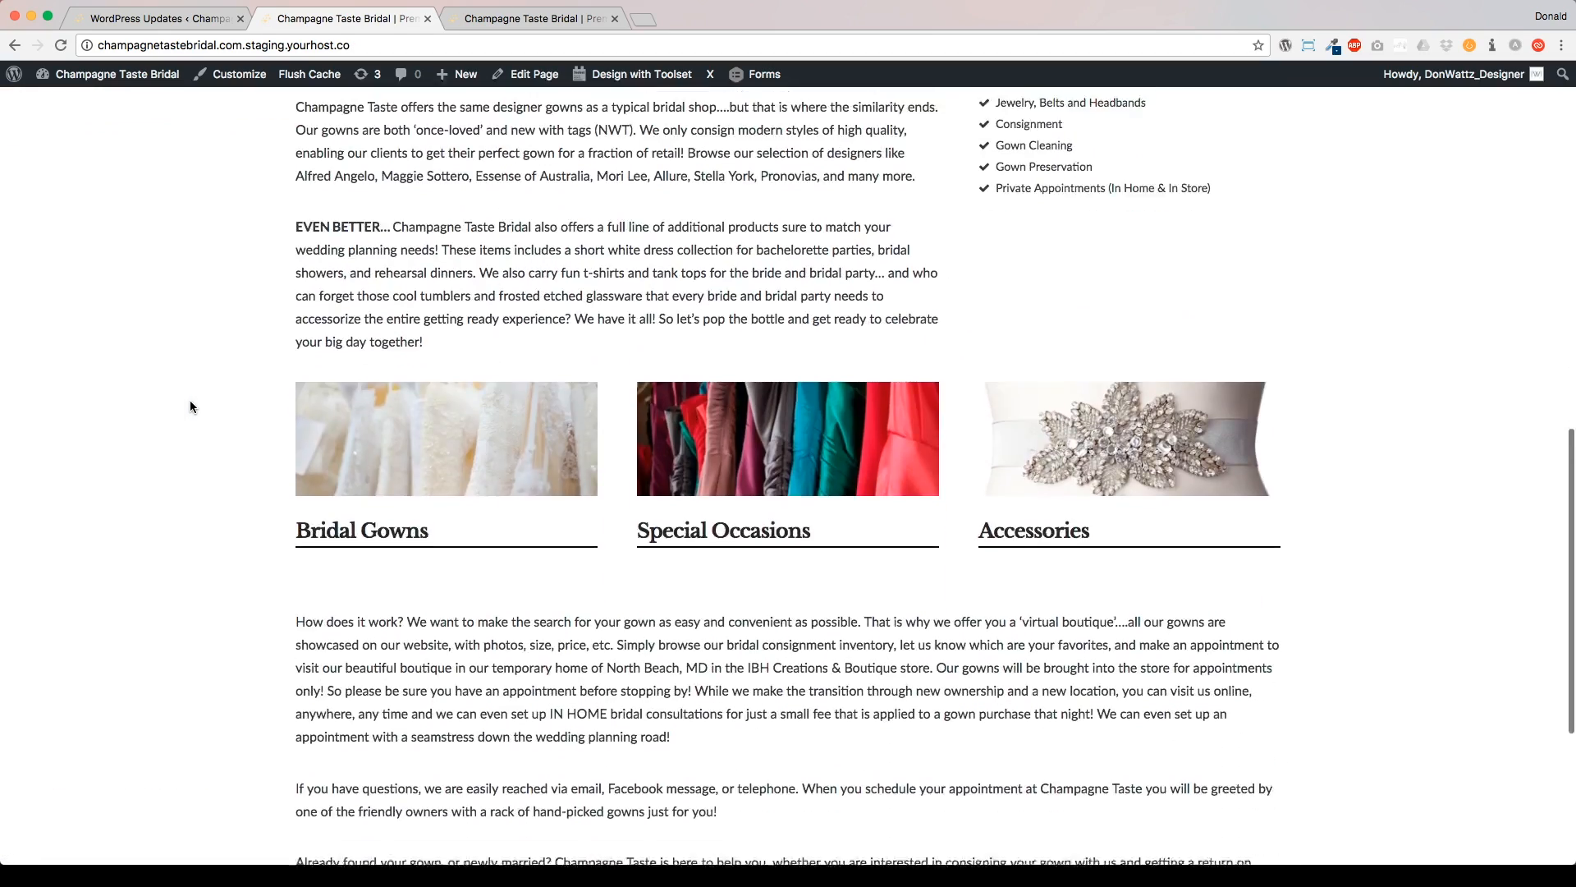
scroll(190, 400, up, 3)
scroll(190, 400, up, 10)
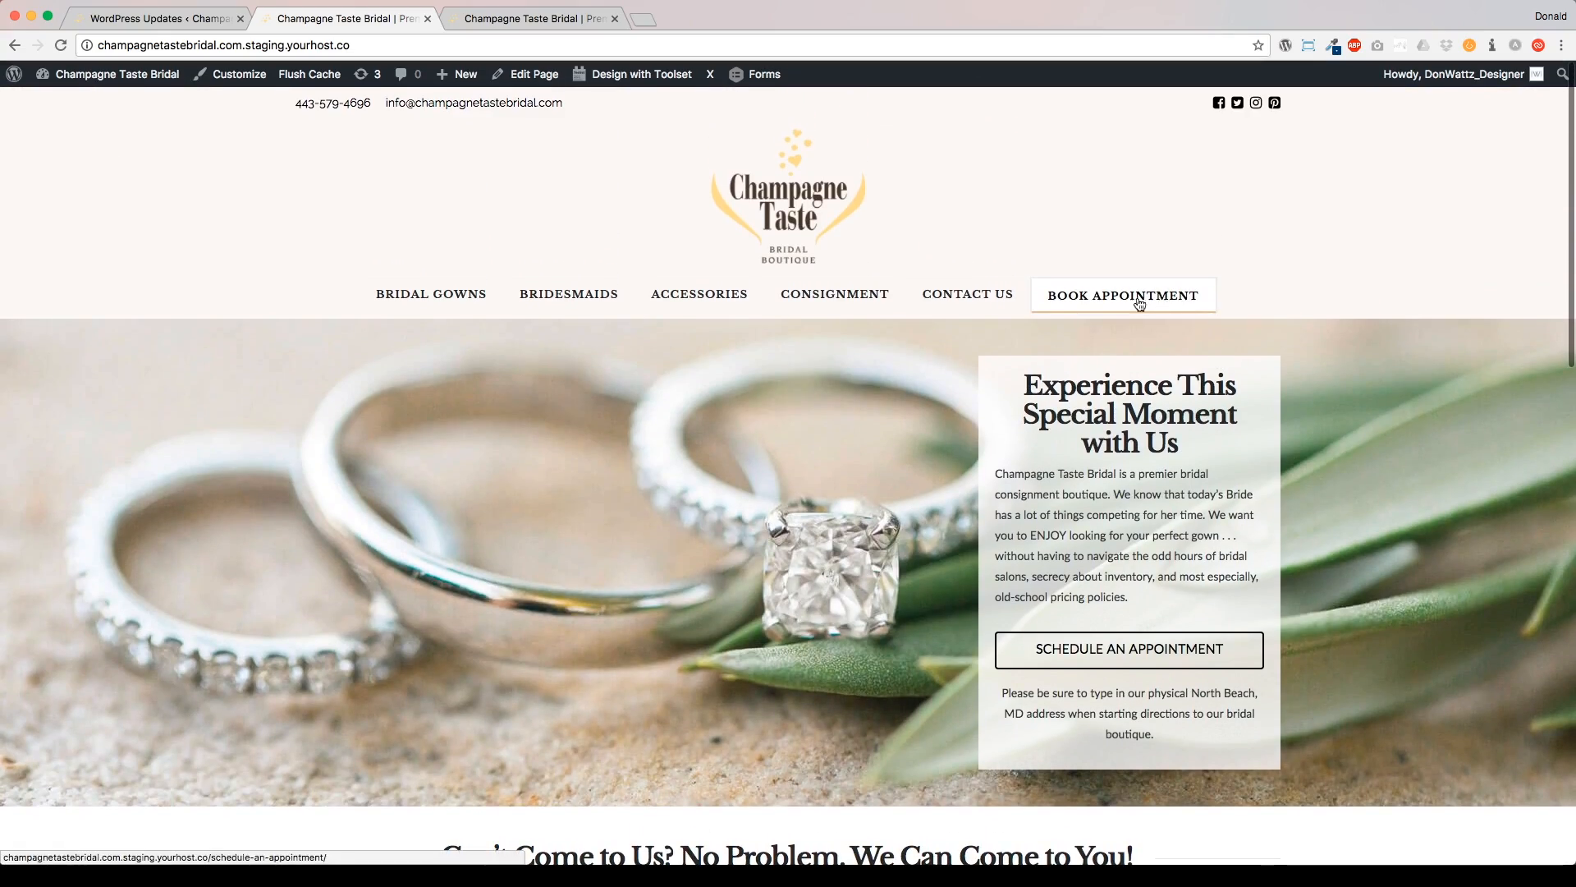
scroll(661, 401, down, 15)
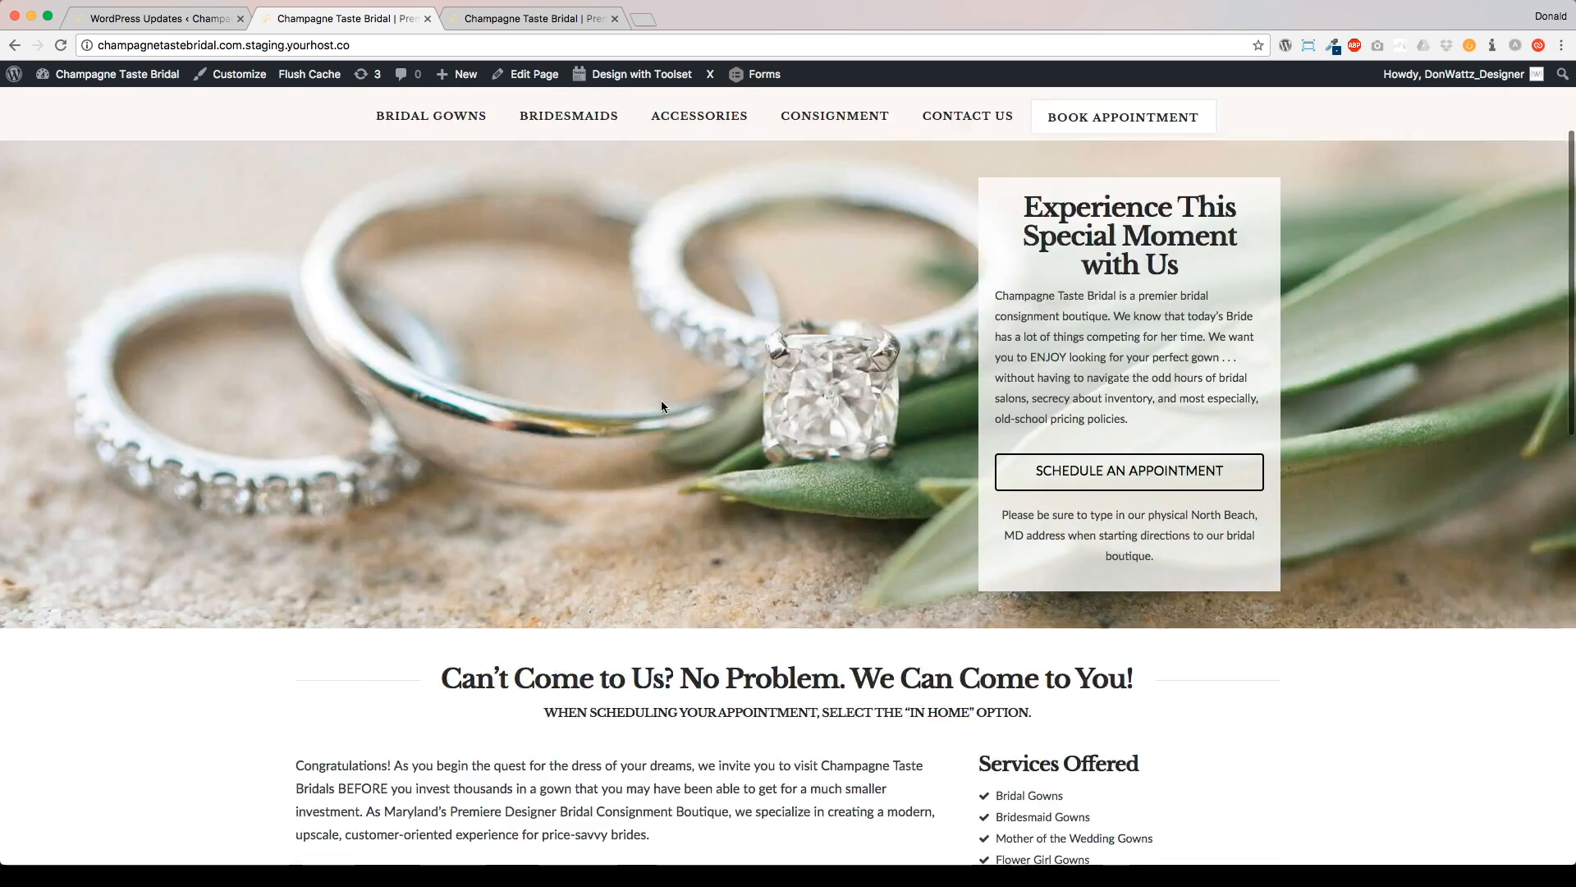
scroll(661, 402, down, 2)
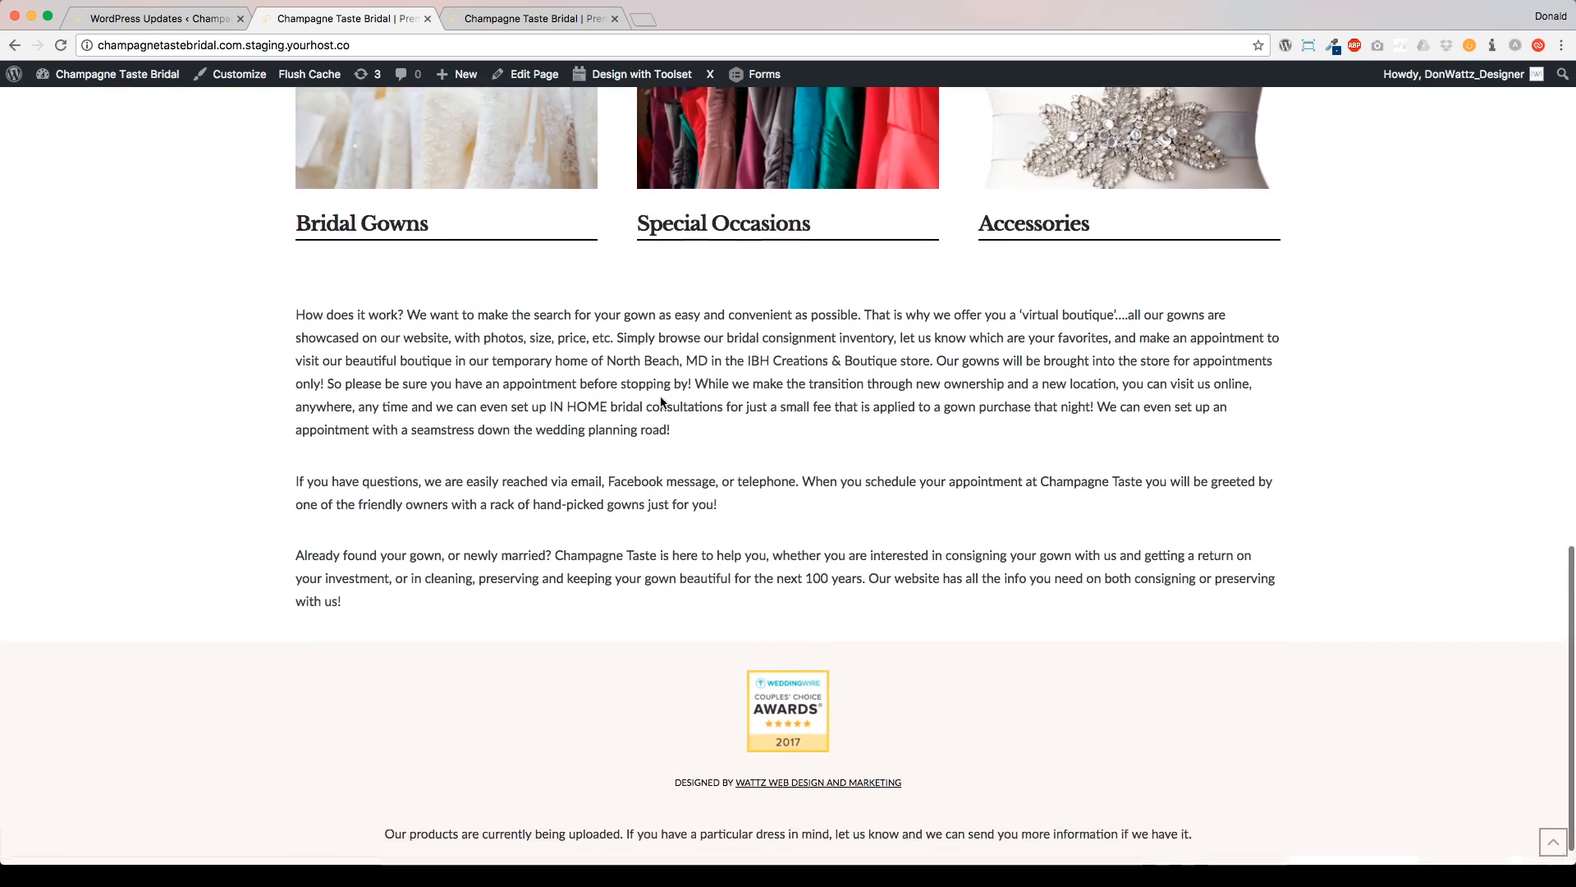
scroll(287, 460, up, 17)
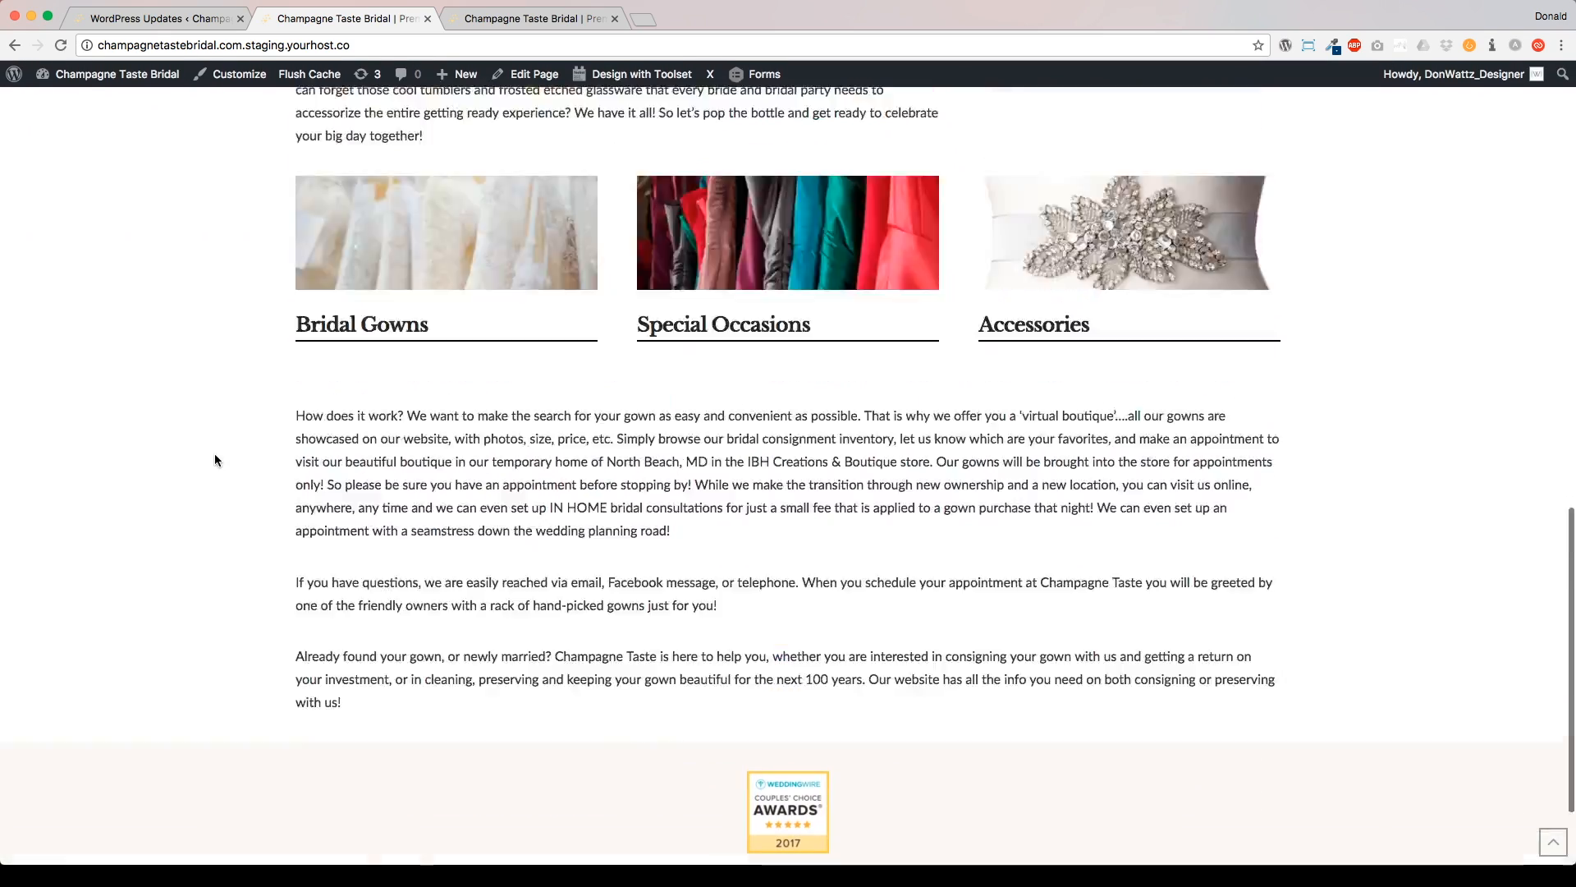
- On the WordPress updates page, update only the WooCommerce plugin
key(super+1)
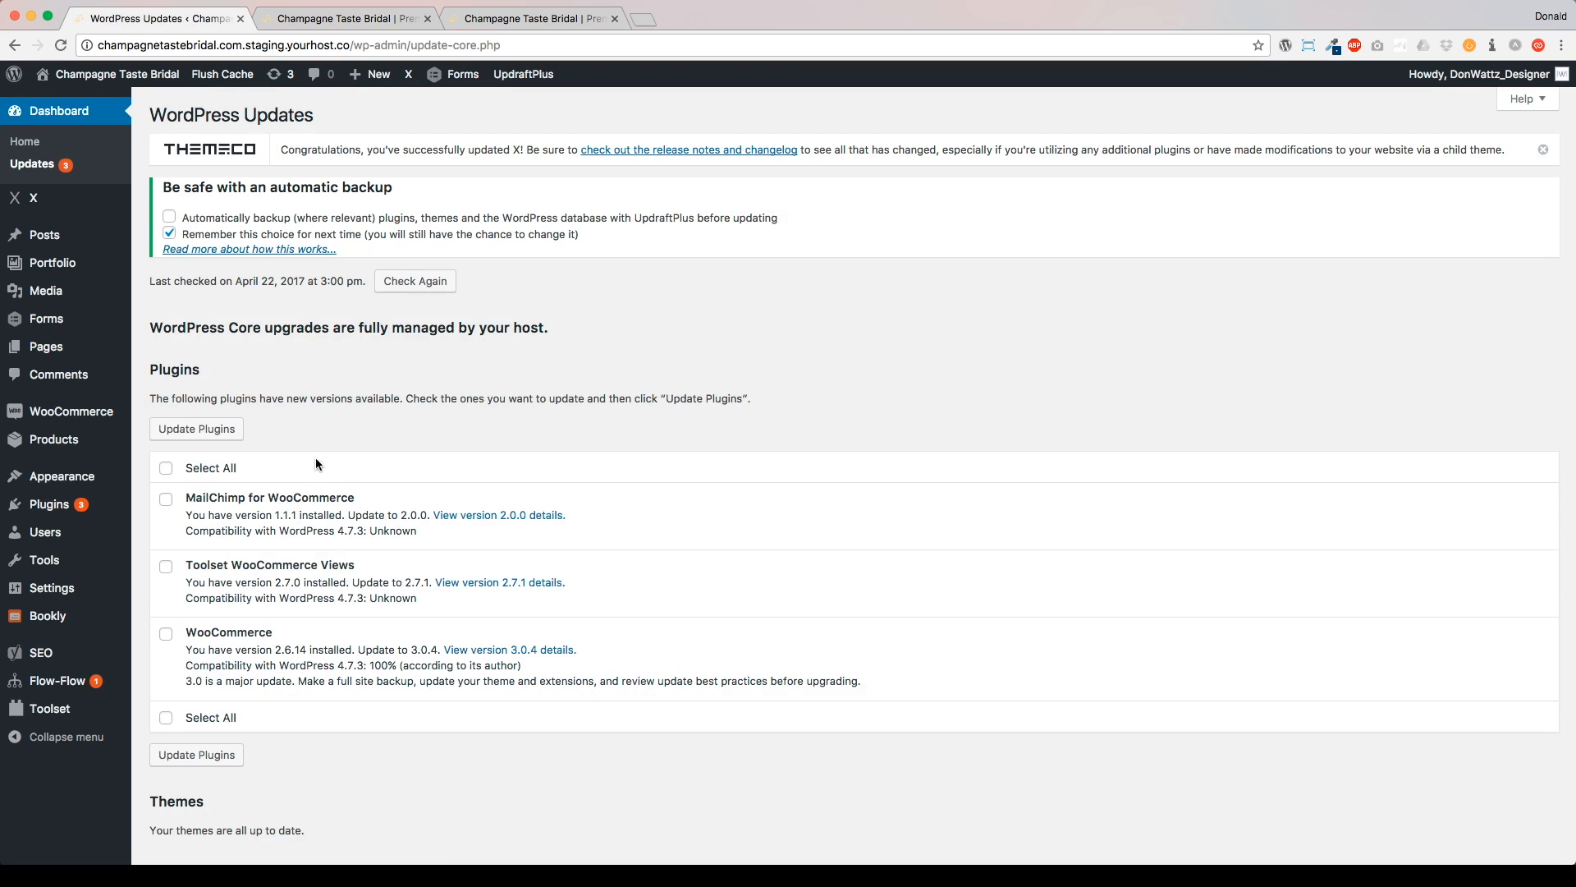
click(173, 634)
scroll(337, 415, down, 1)
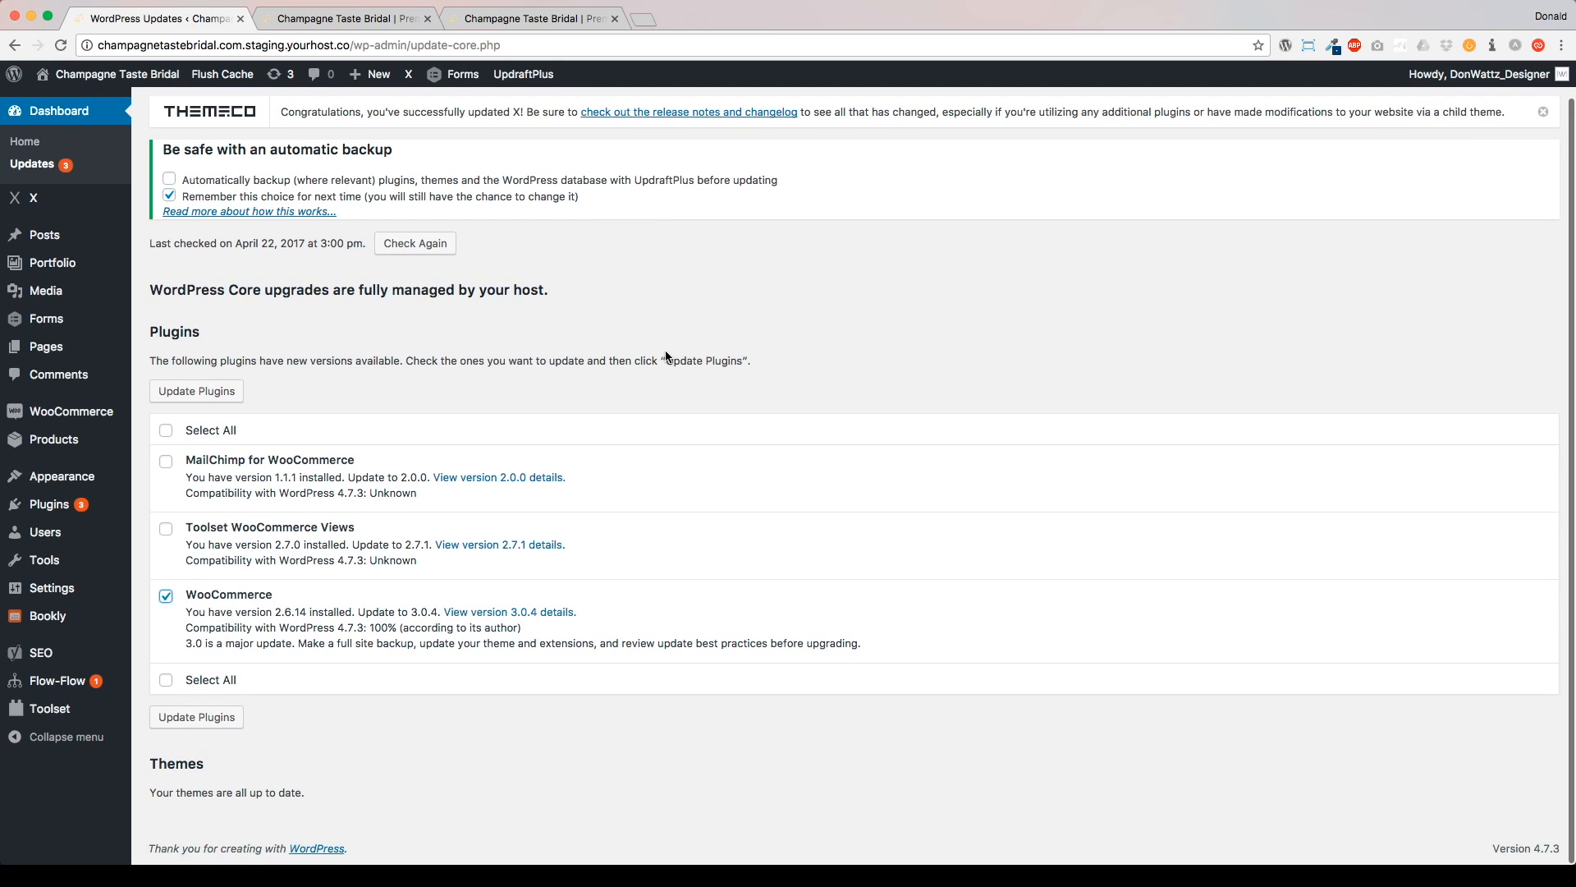
click(199, 391)
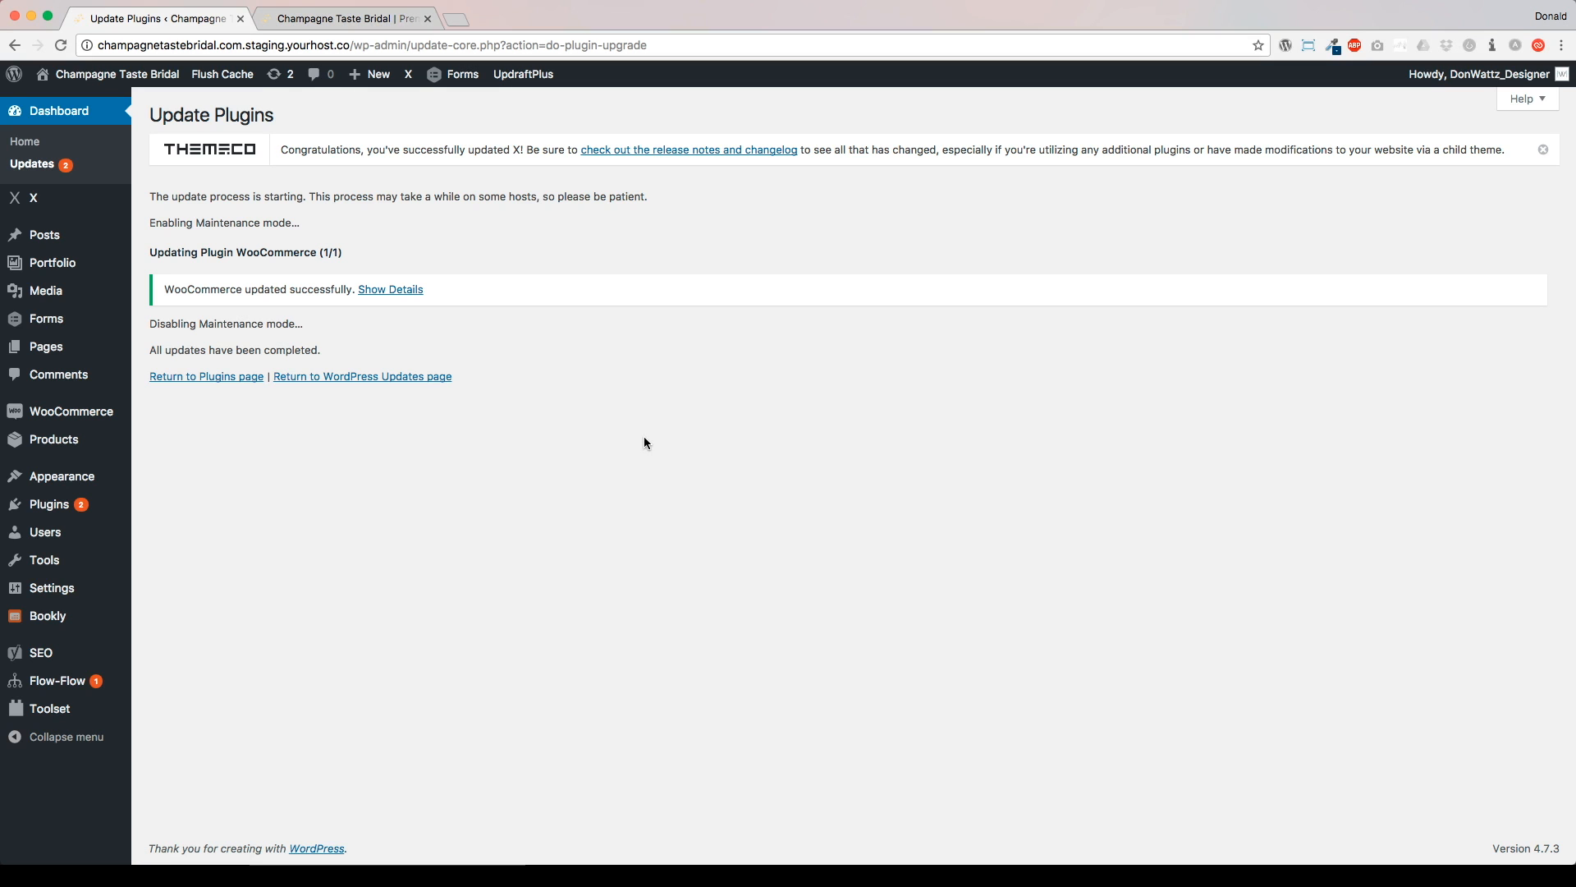
- Open the Dashboard home and dismiss the X theme and Toolset notices, keeping the WooCommerce data update notice
click(35, 143)
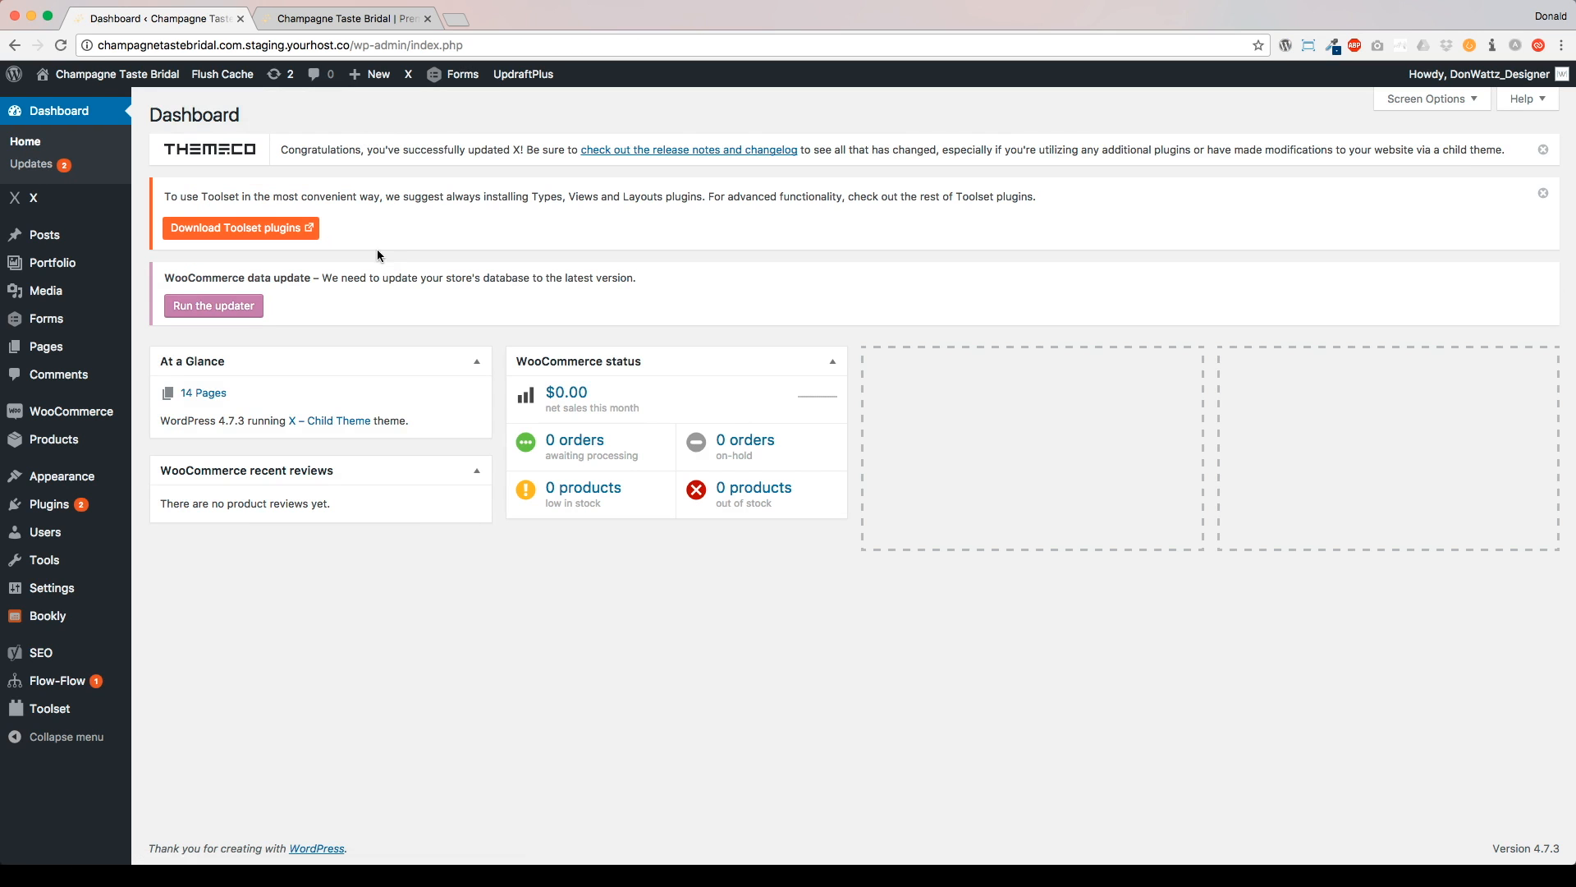
drag(358, 151, 1526, 159)
click(1543, 149)
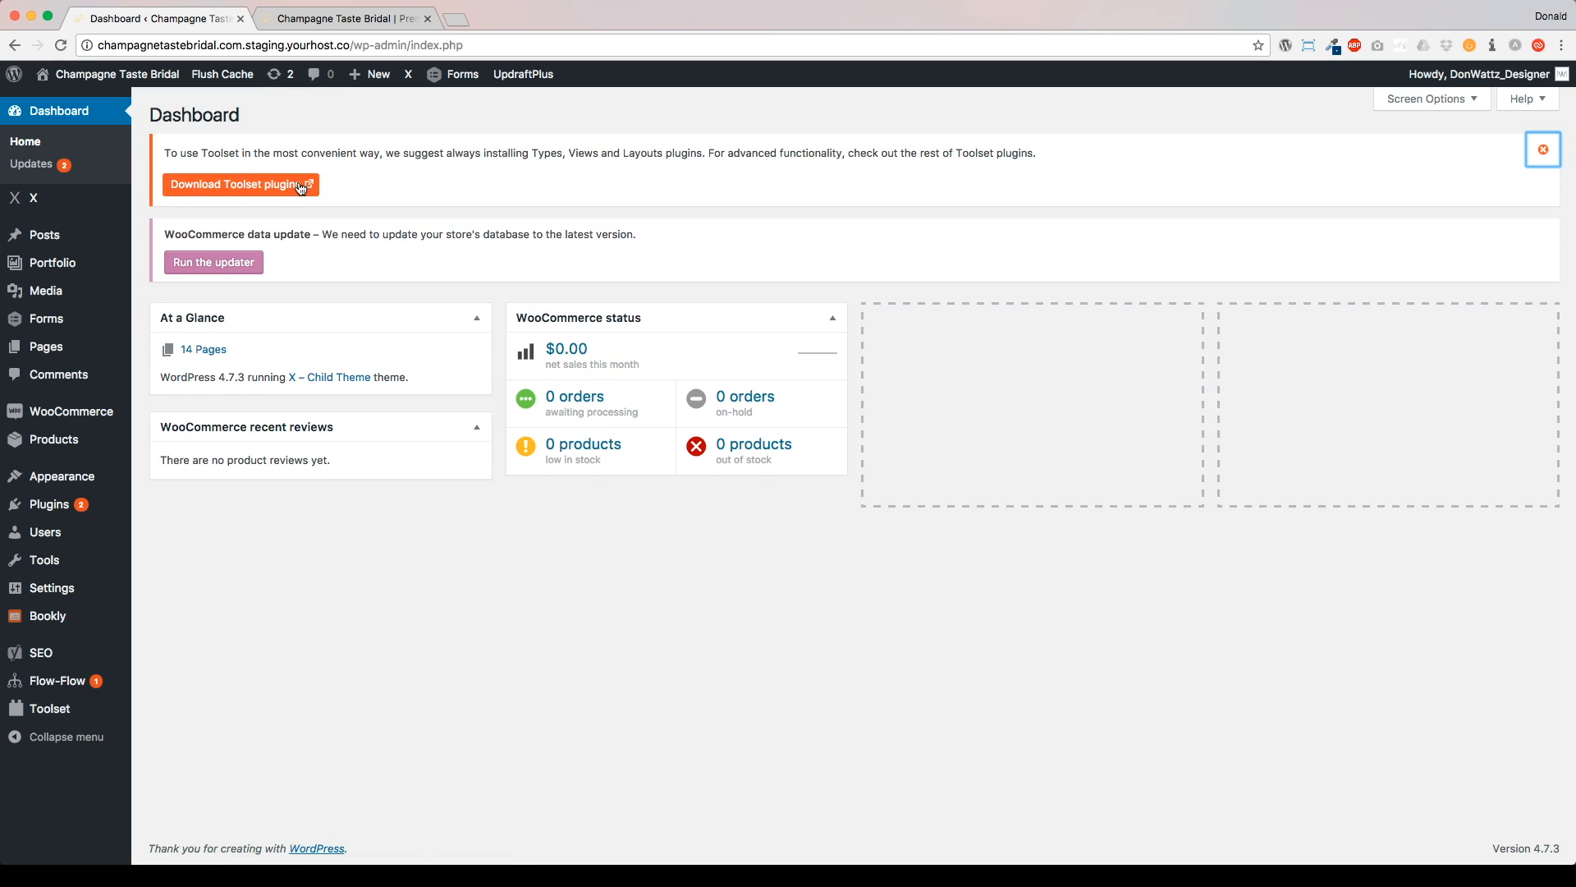
drag(175, 151, 644, 153)
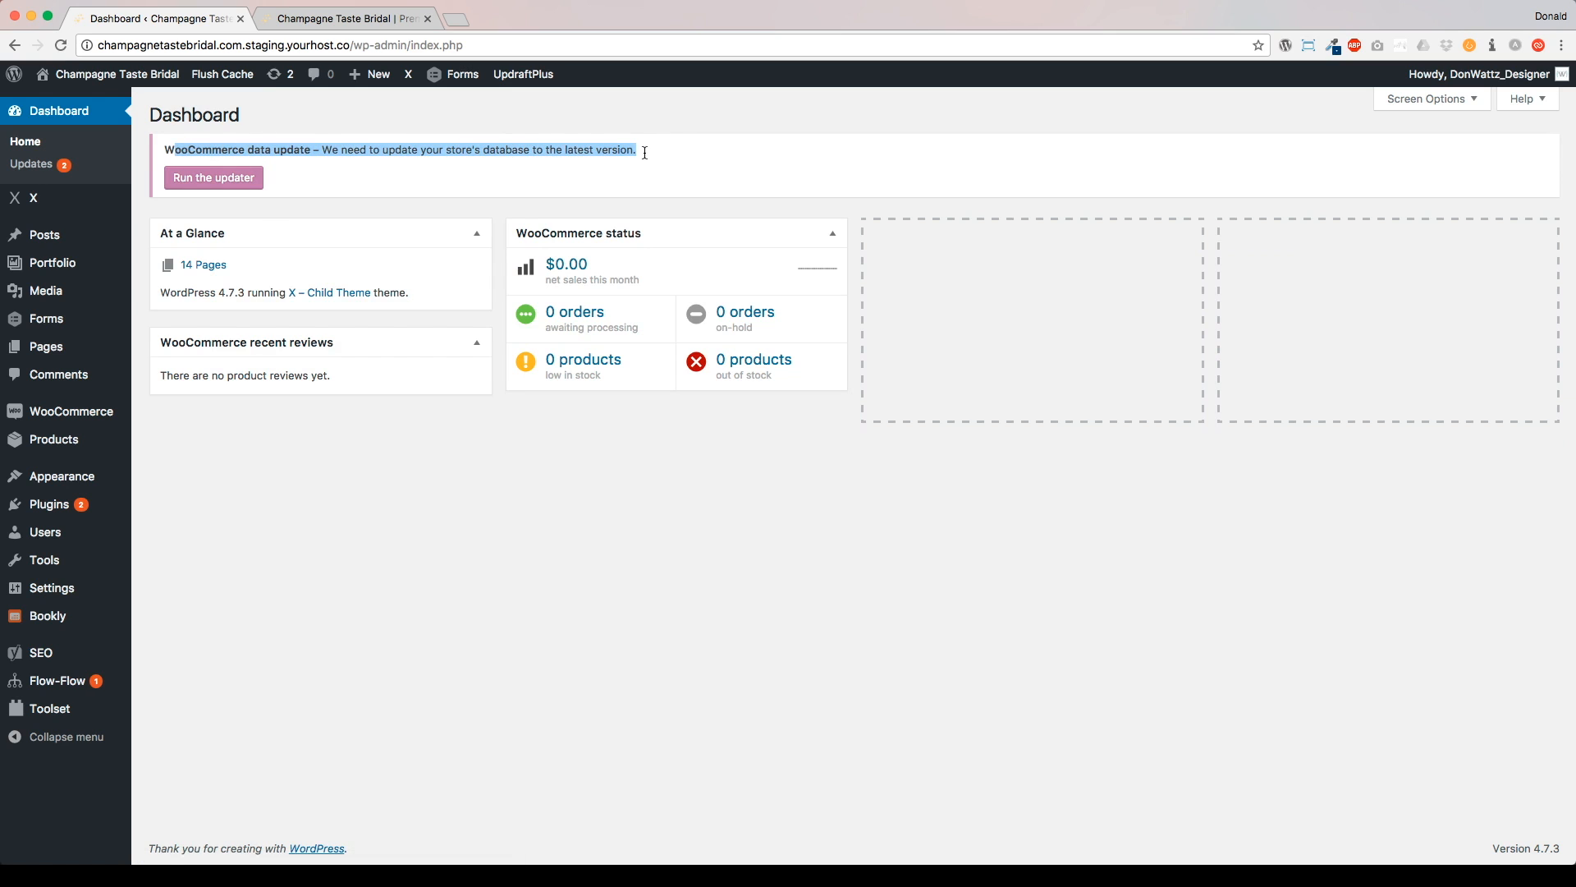
- Check the front-end home page and the Bridal Gowns category page for layout problems after the WooCommerce update
click(327, 23)
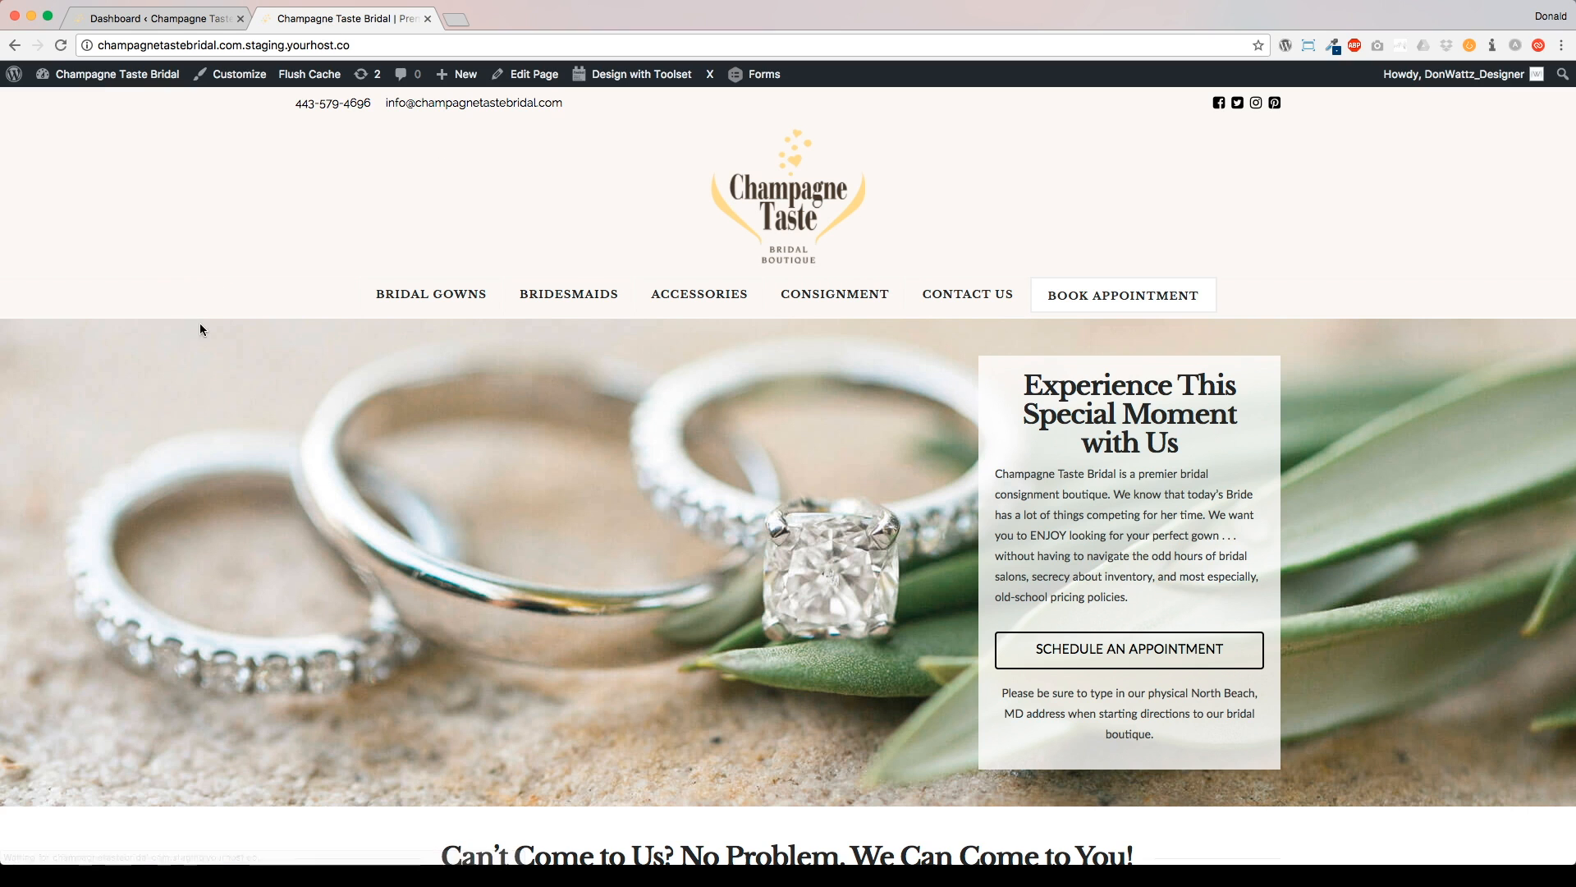
scroll(210, 337, down, 10)
scroll(210, 333, up, 10)
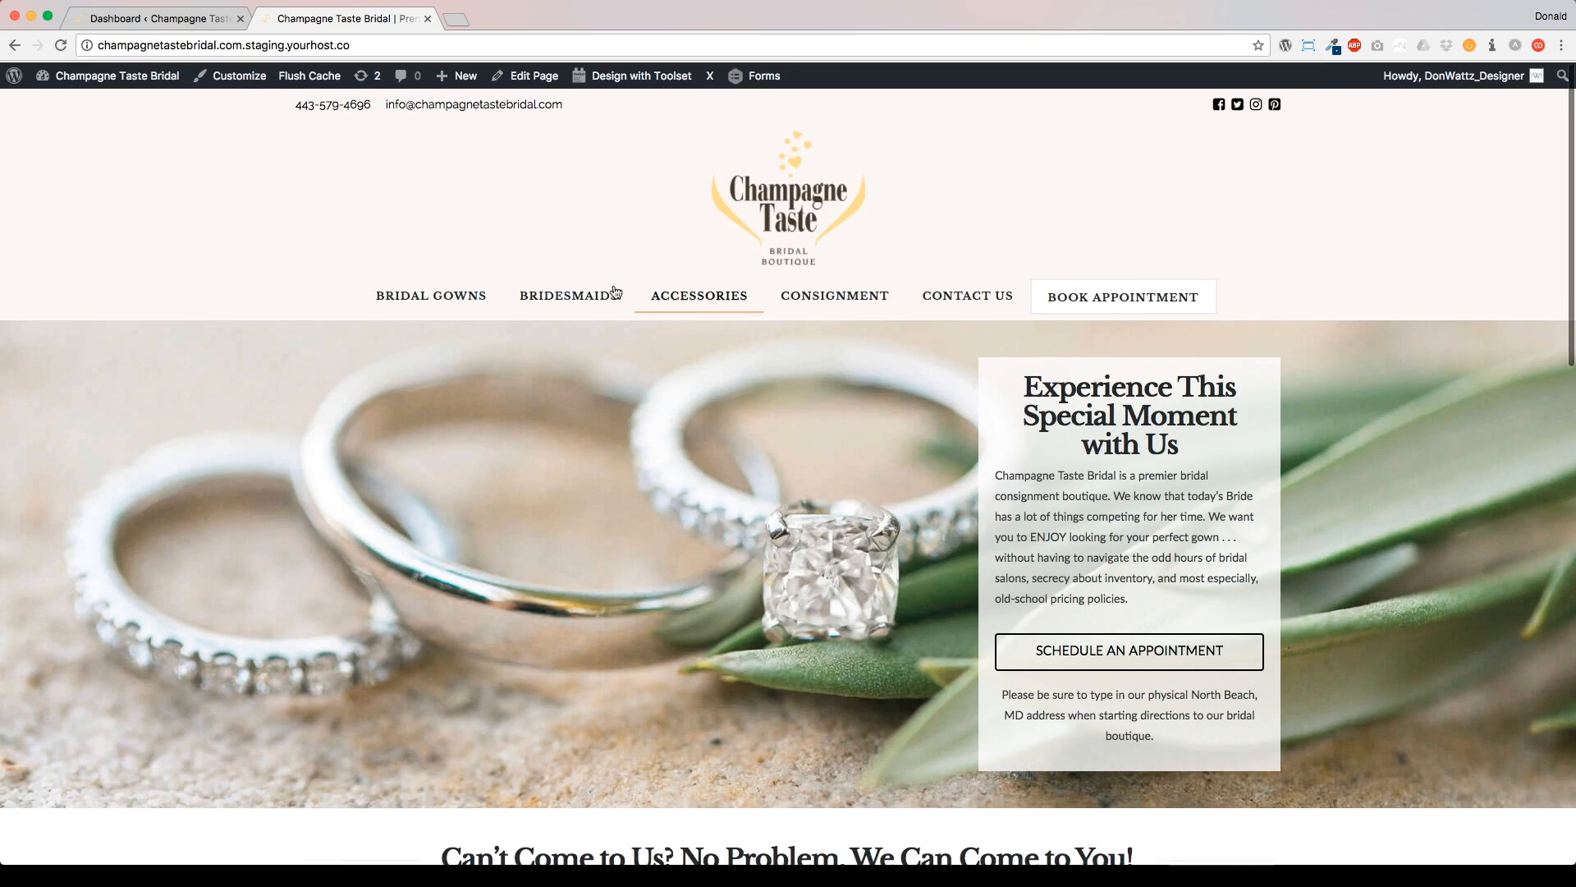
click(446, 298)
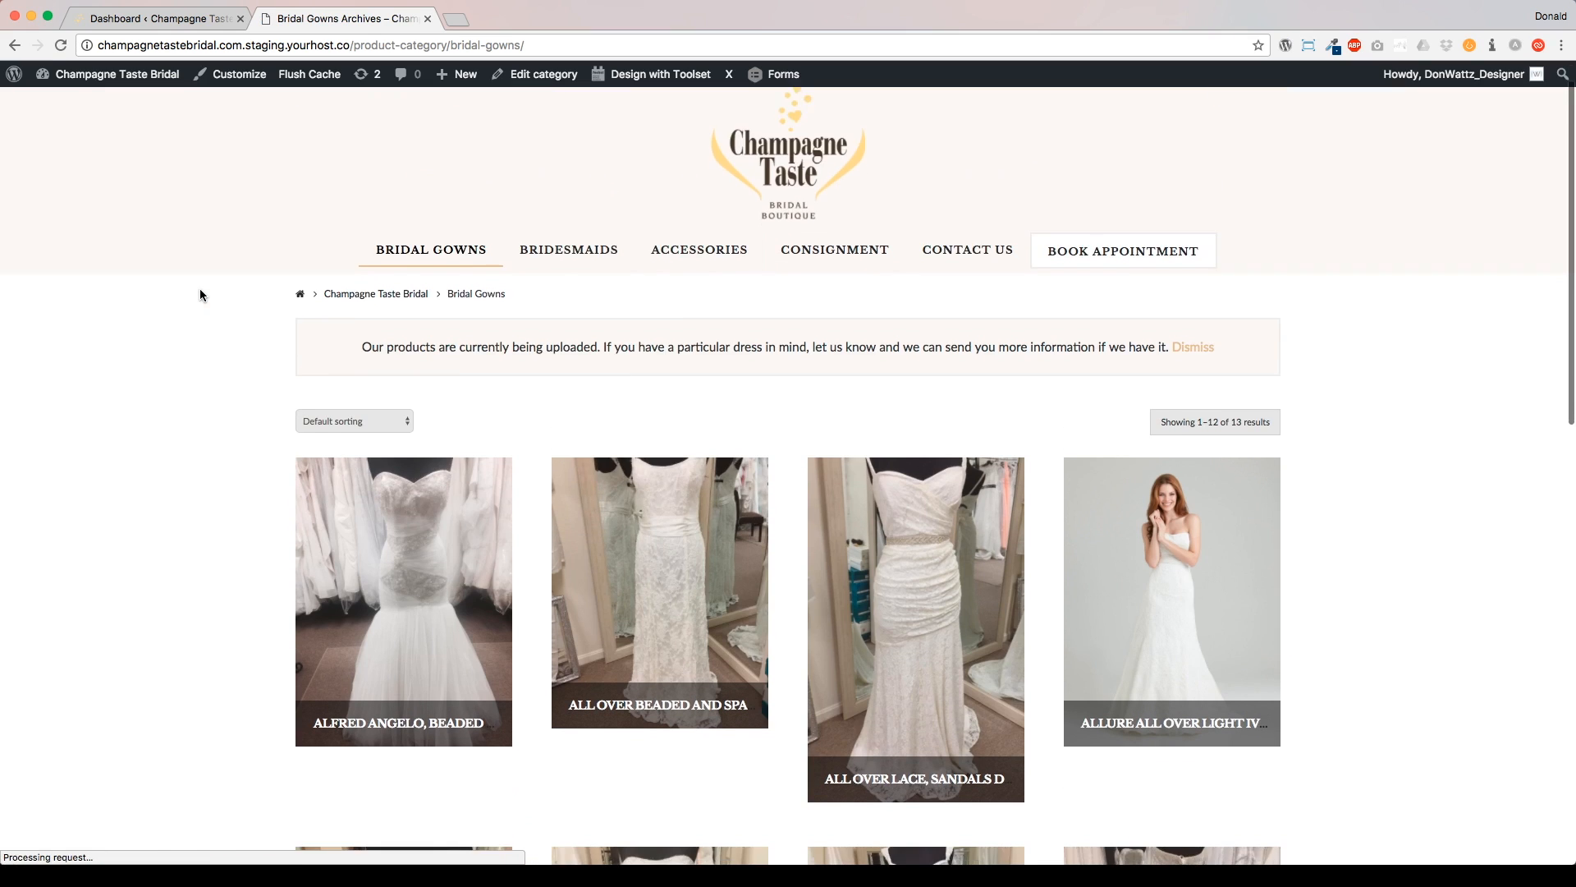
scroll(199, 292, down, 7)
scroll(200, 289, down, 5)
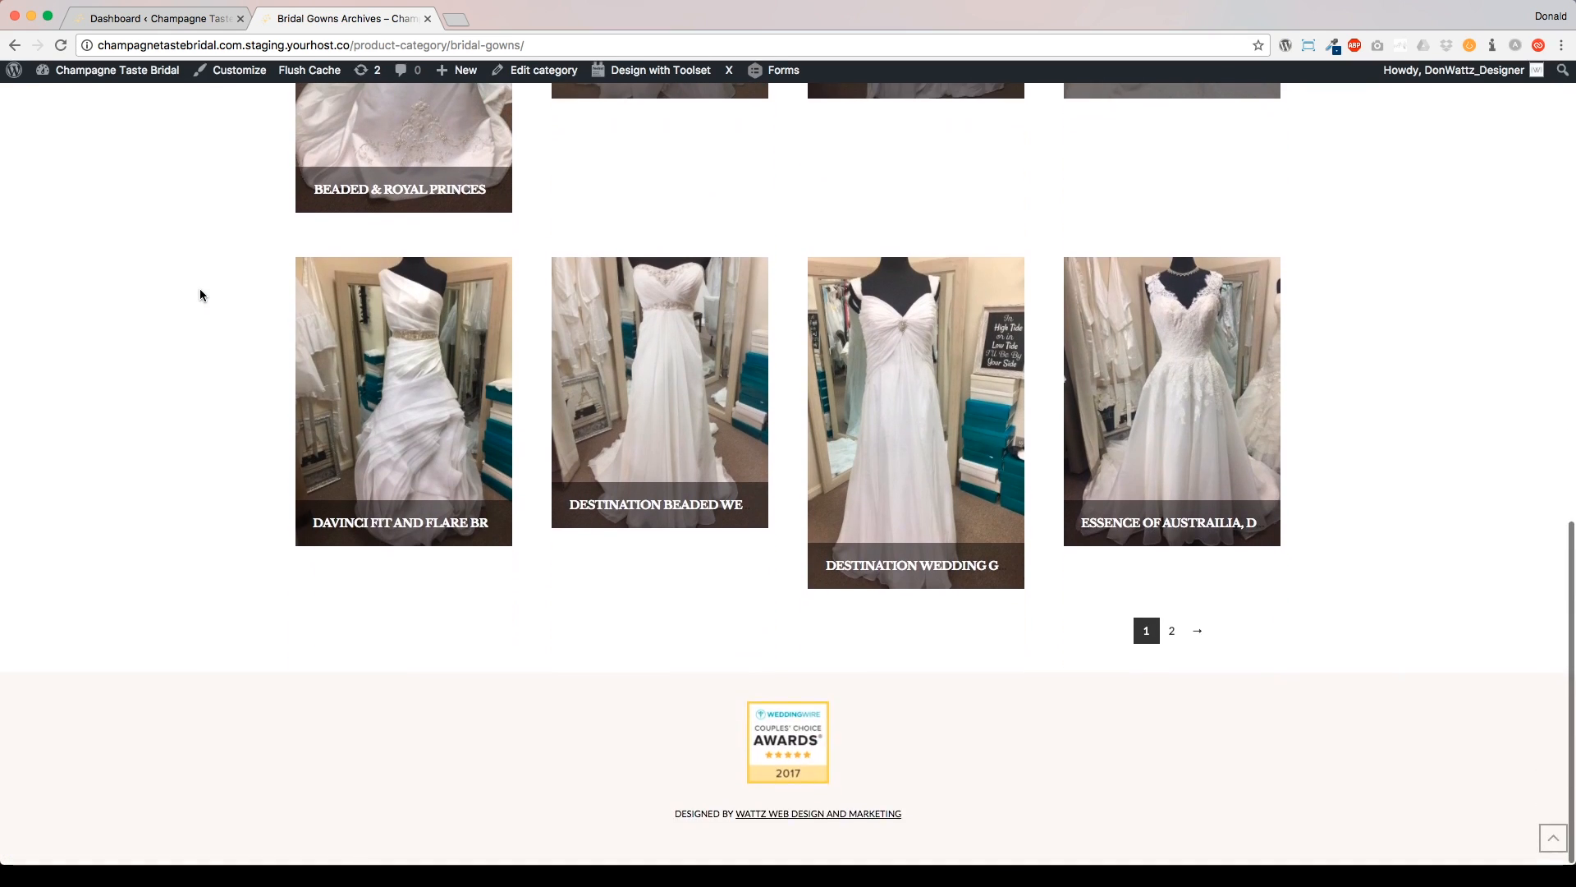
scroll(201, 289, up, 12)
- Open the All Over Beaded and Sparkle, Eden Bridal Gown product and examine its page layout
scroll(201, 296, down, 4)
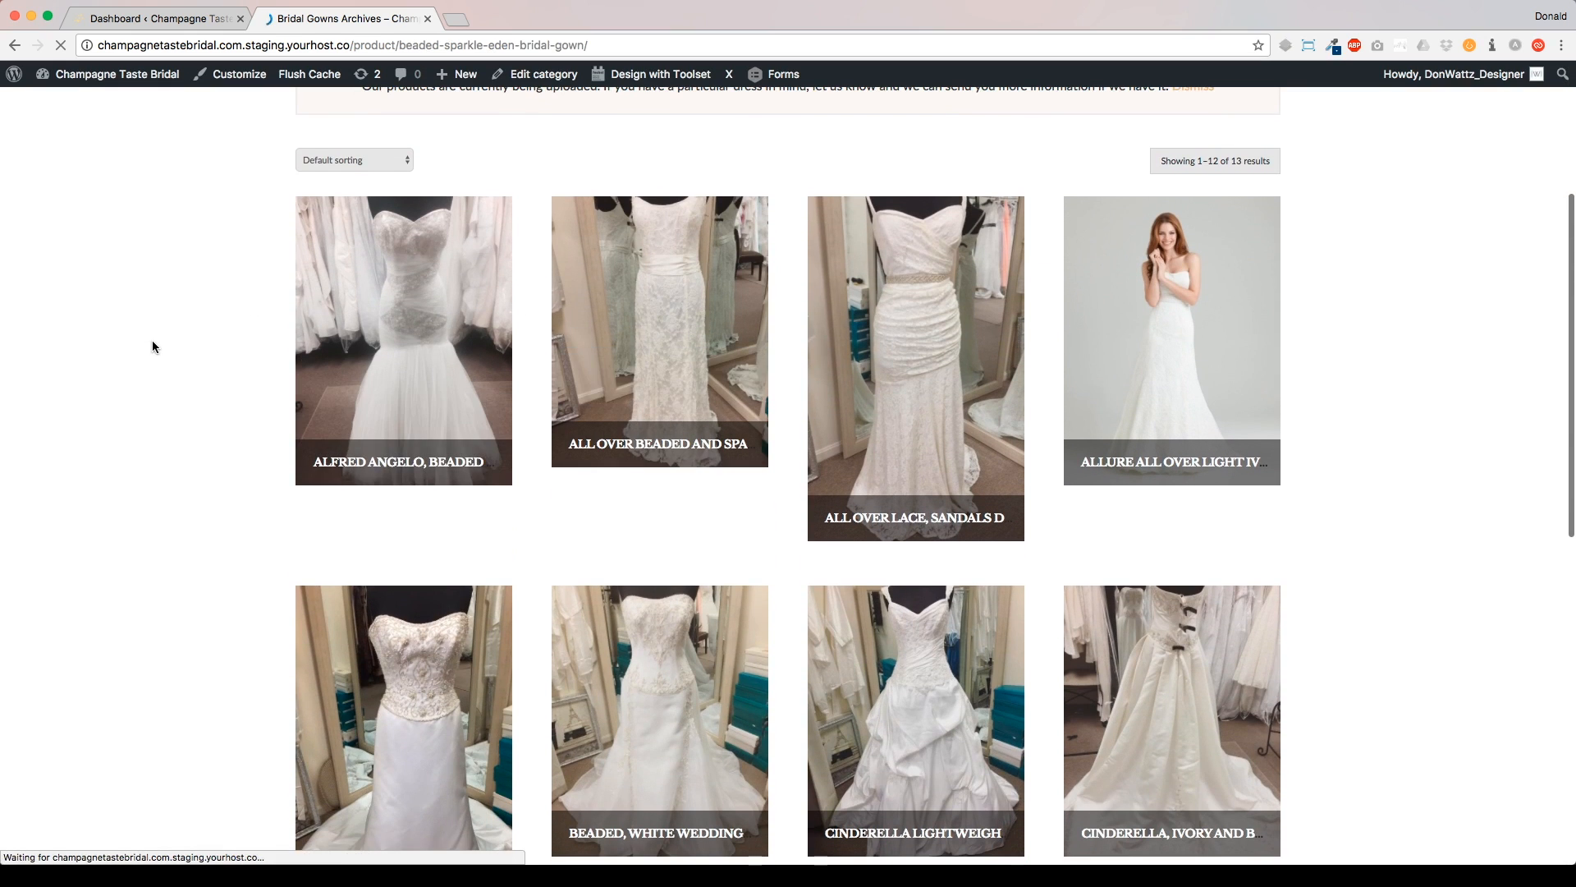
scroll(275, 359, down, 5)
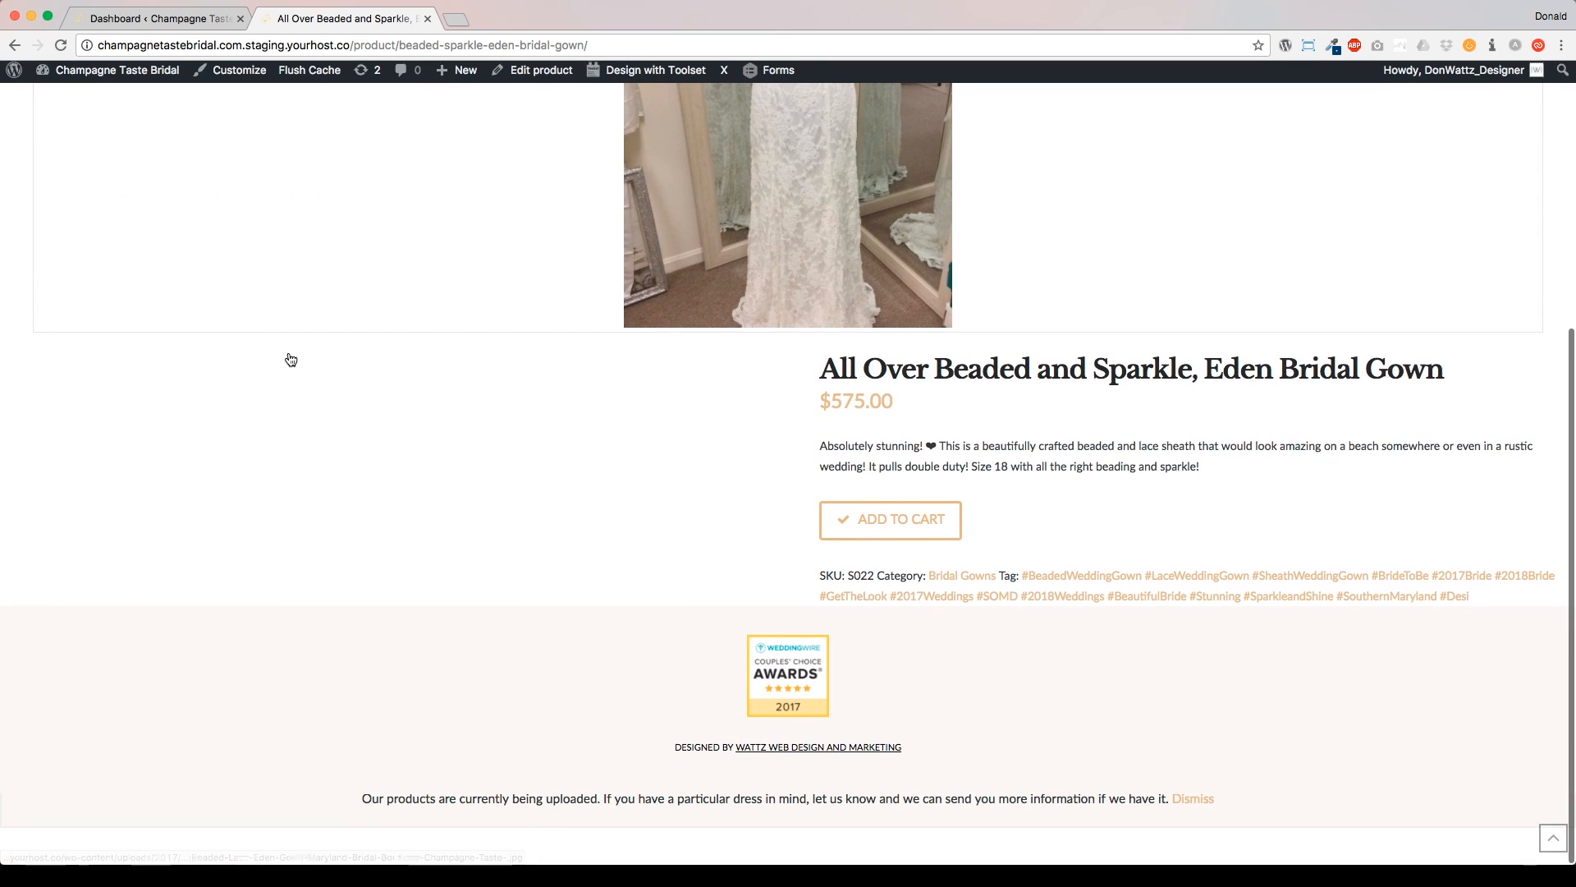
scroll(288, 359, up, 5)
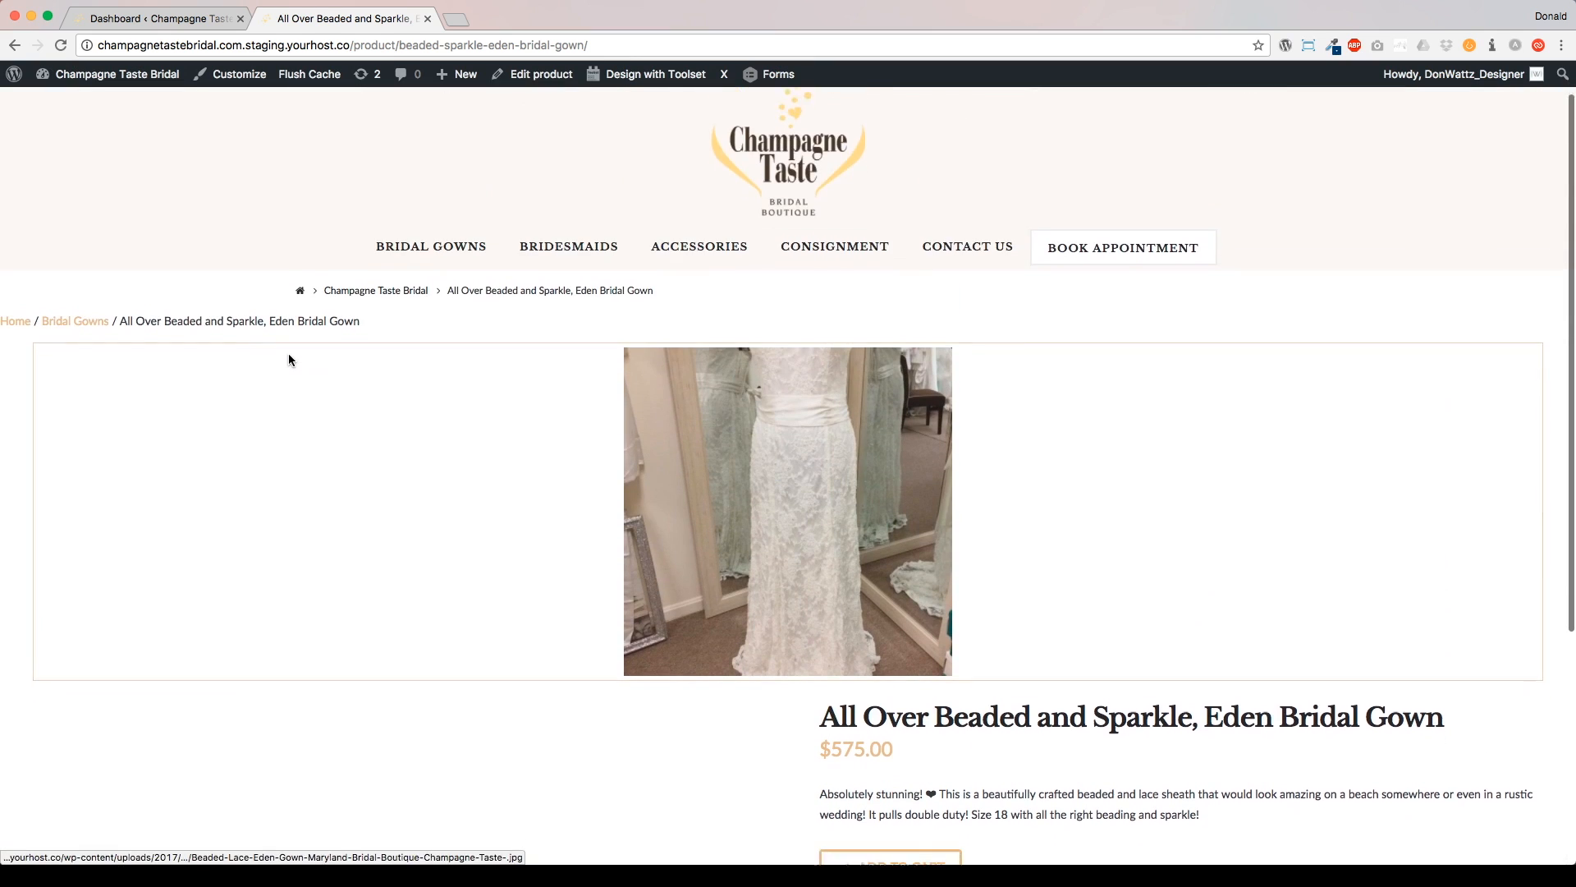
scroll(291, 362, up, 1)
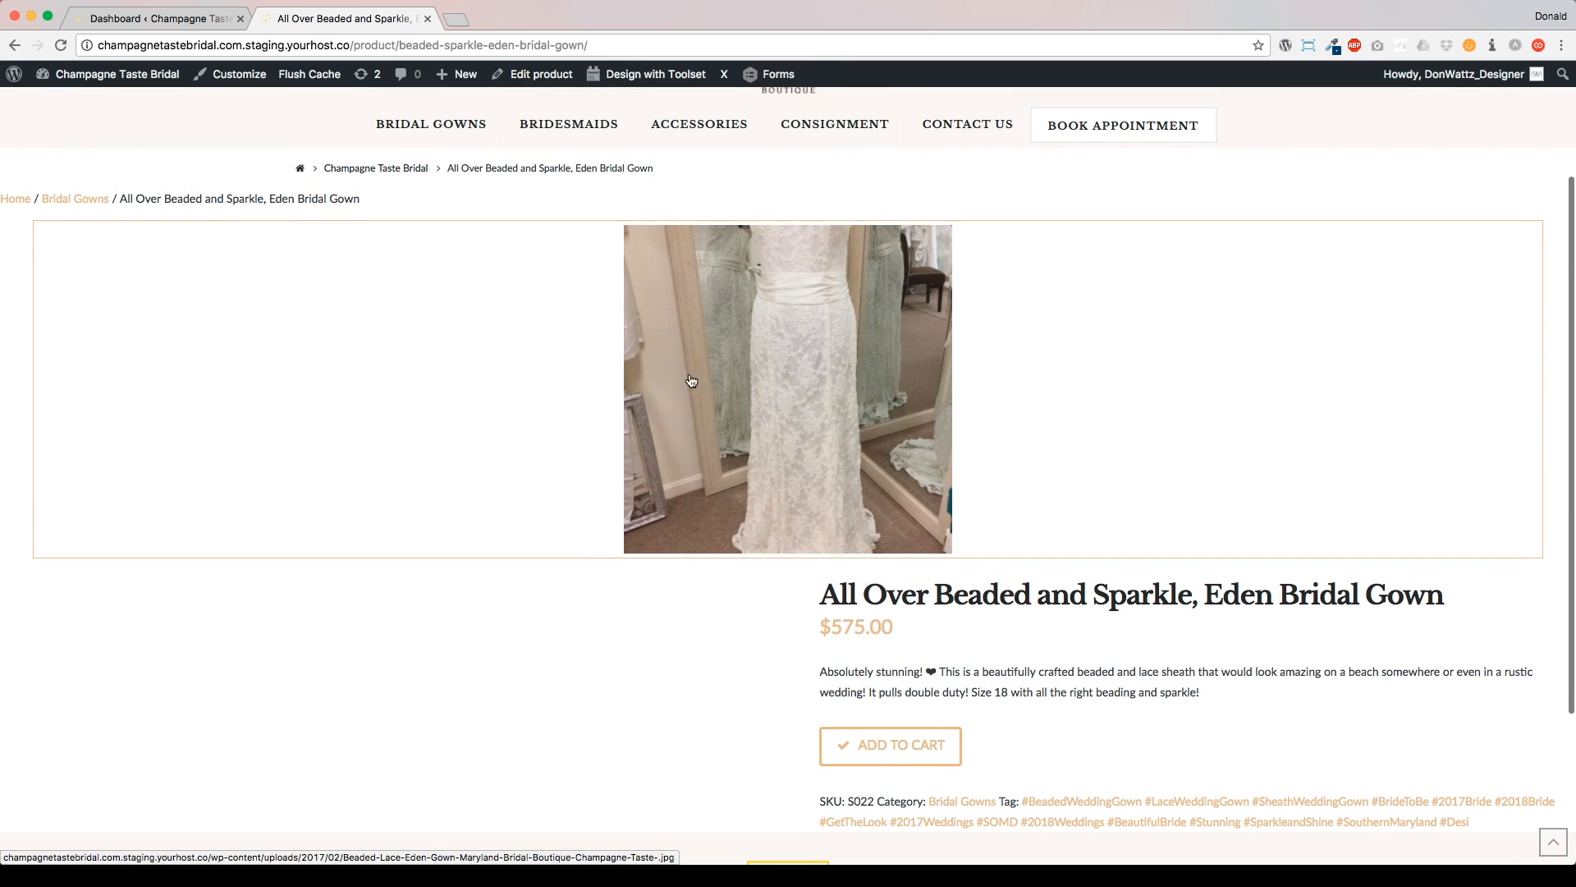
scroll(290, 379, down, 3)
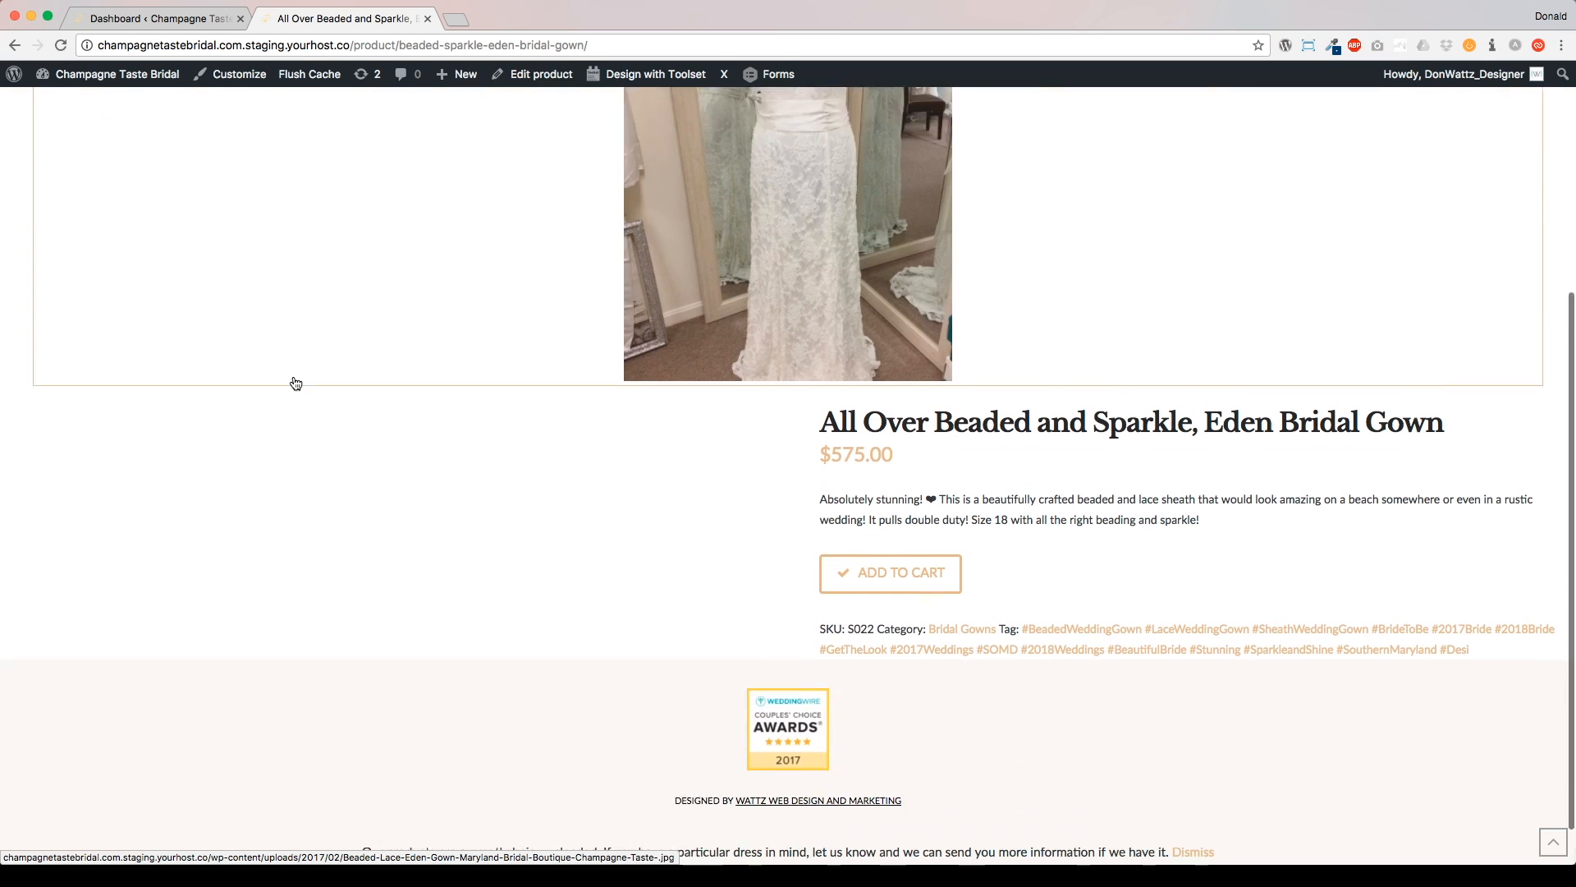
scroll(315, 284, up, 2)
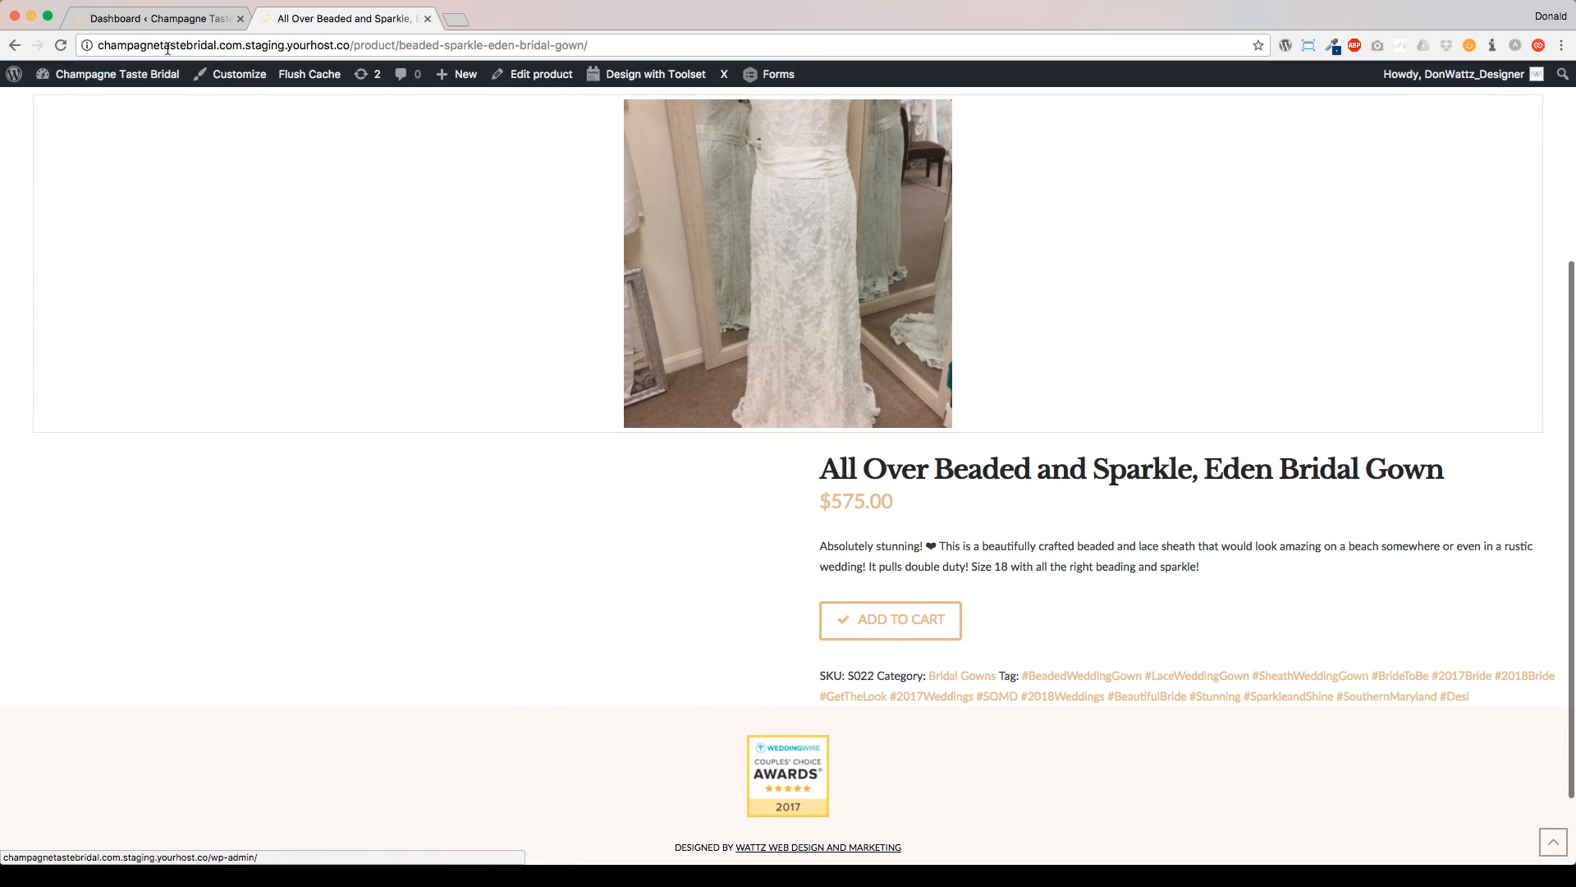
- Run the WooCommerce database updater from the Dashboard notice, confirm it and read the update status
key(ctrl+shift+Tab)
click(215, 179)
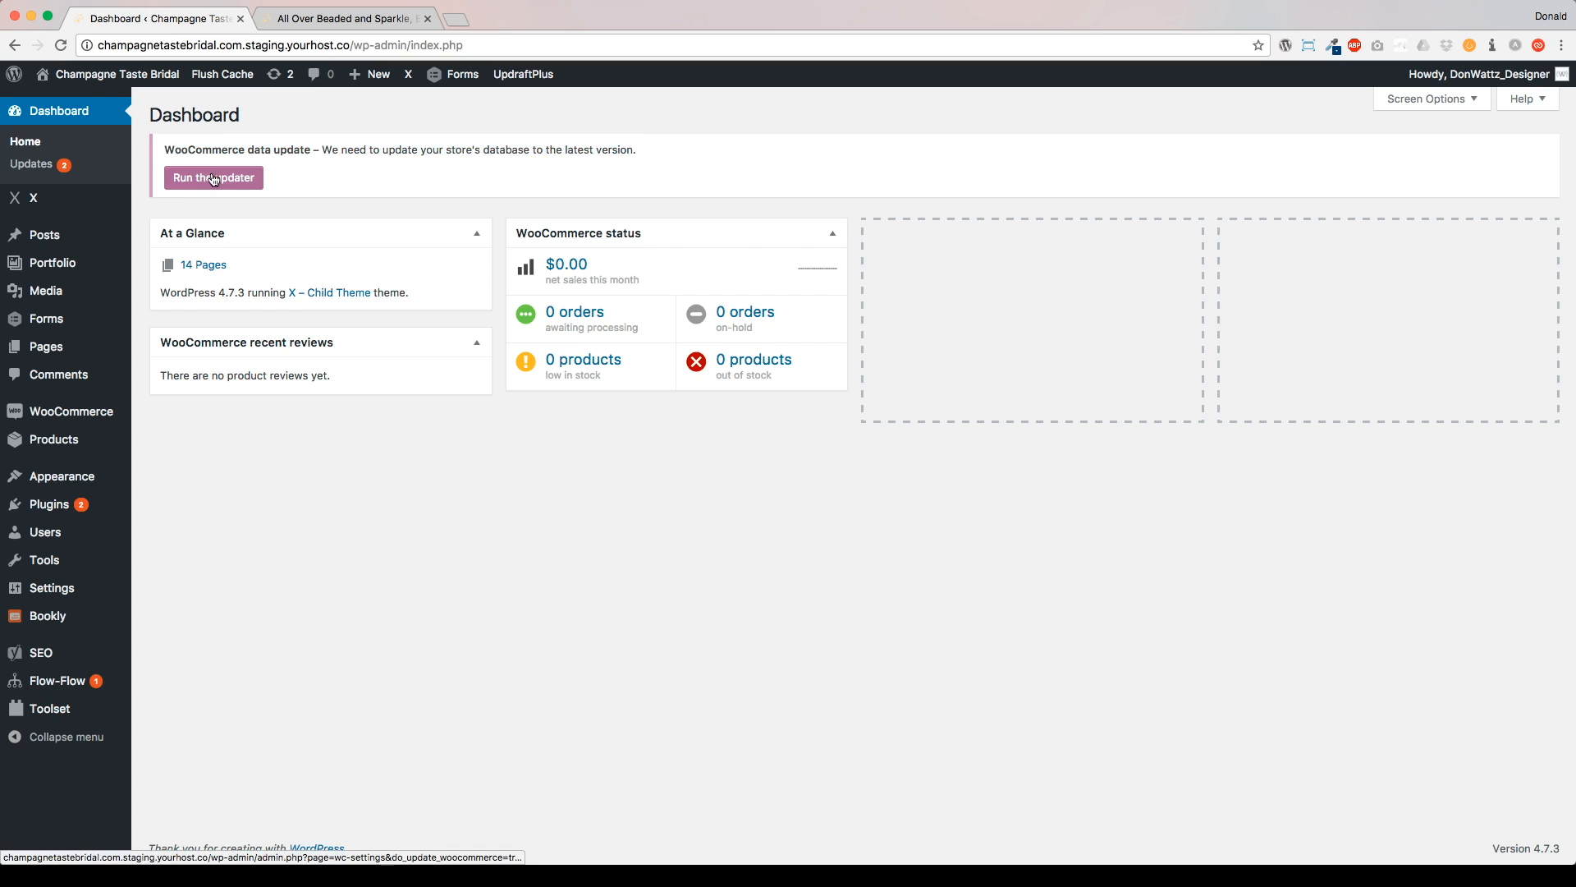
click(216, 179)
click(902, 301)
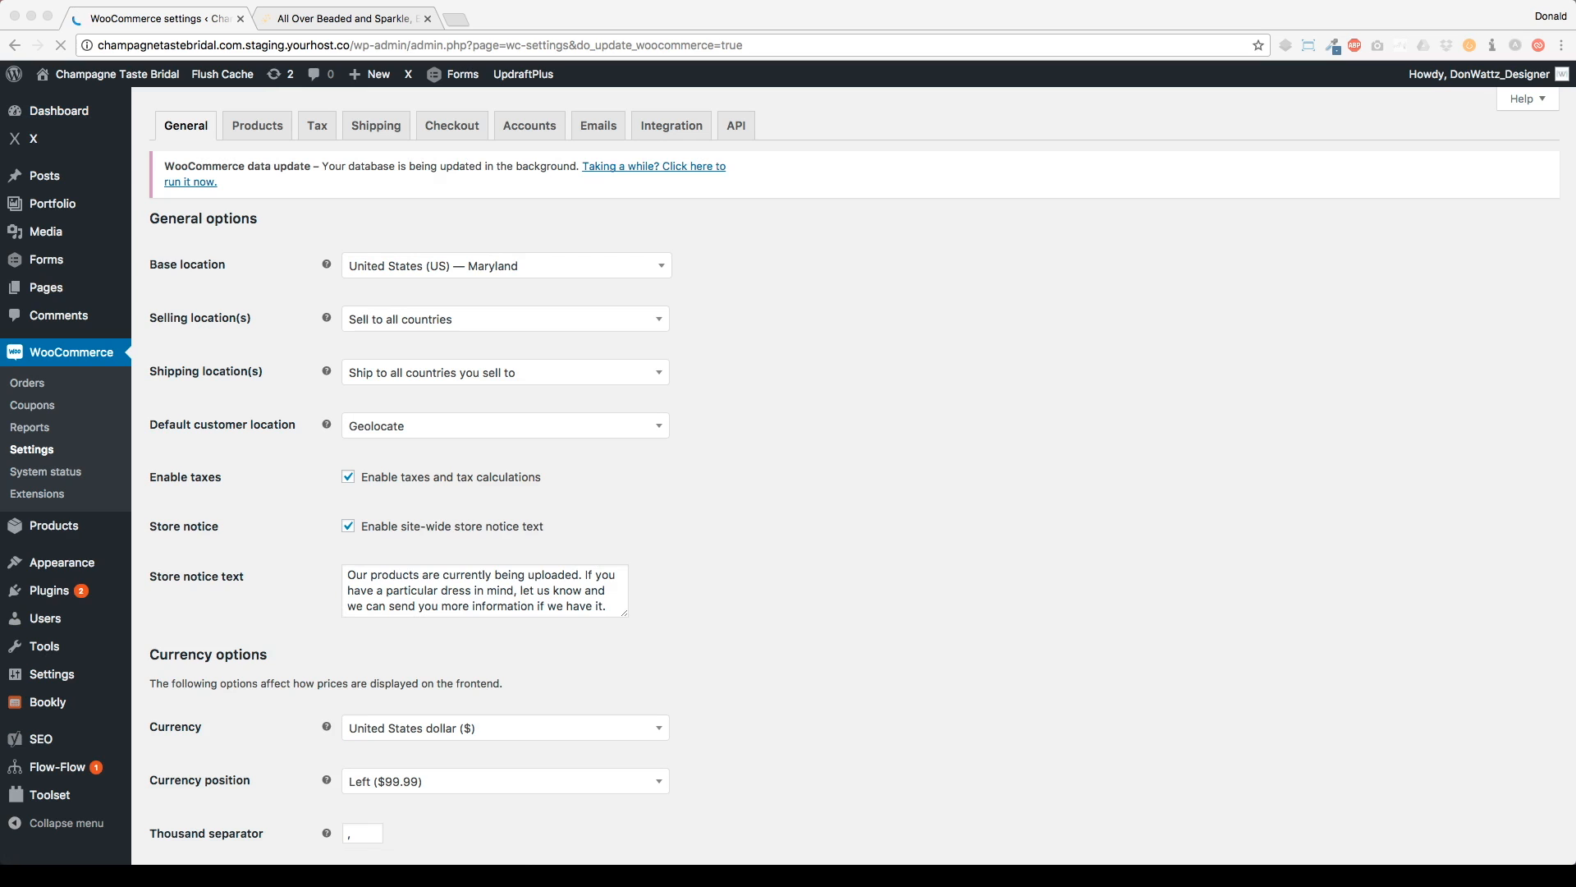
click(240, 218)
drag(179, 165, 569, 170)
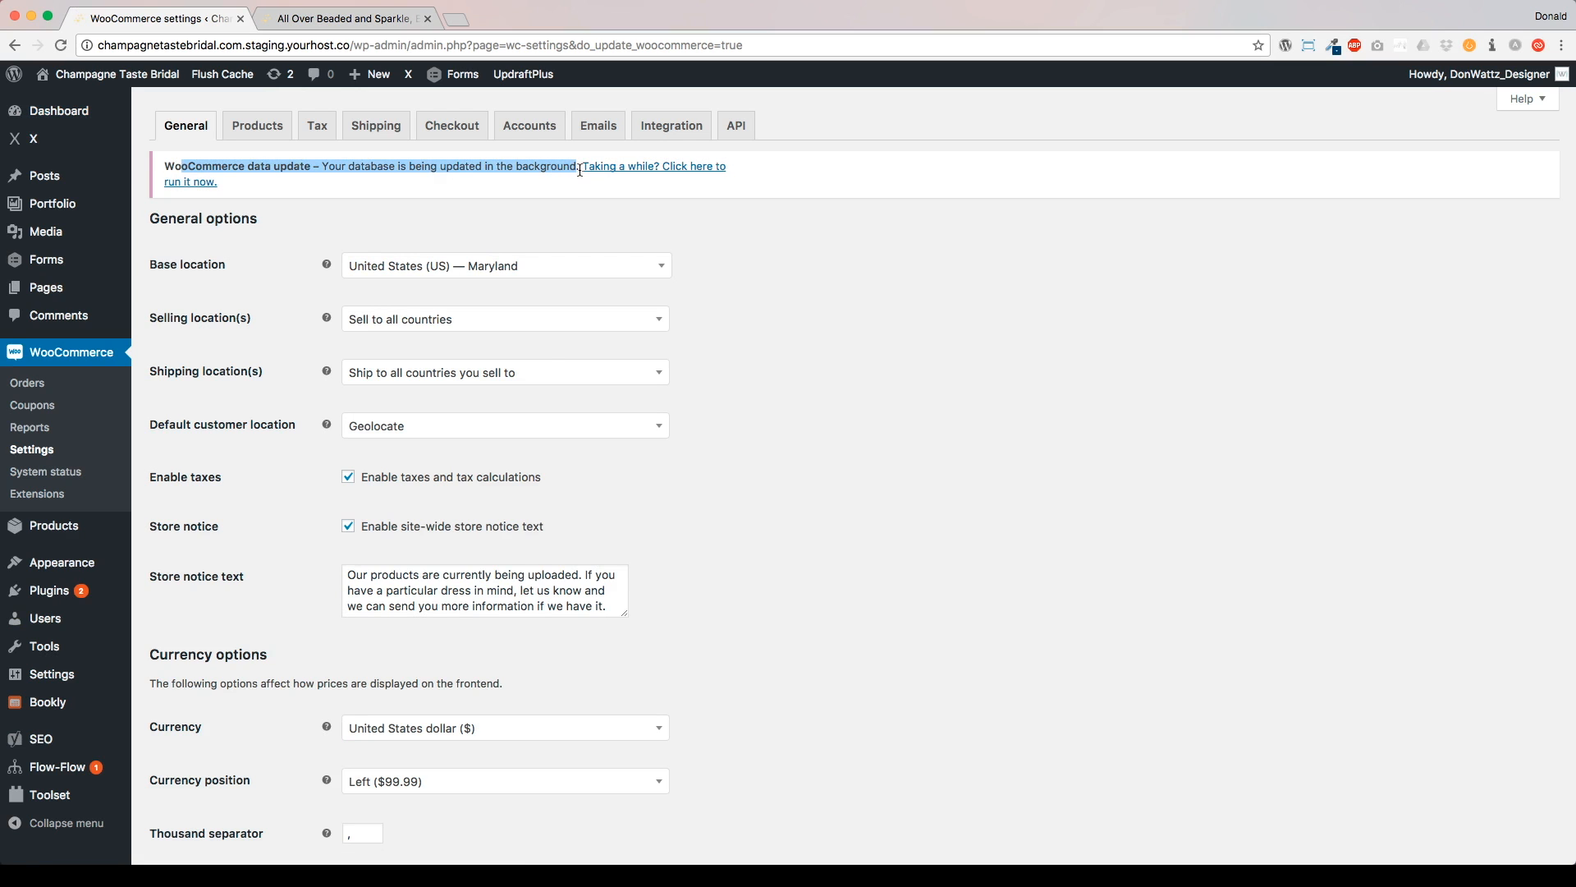
click(585, 211)
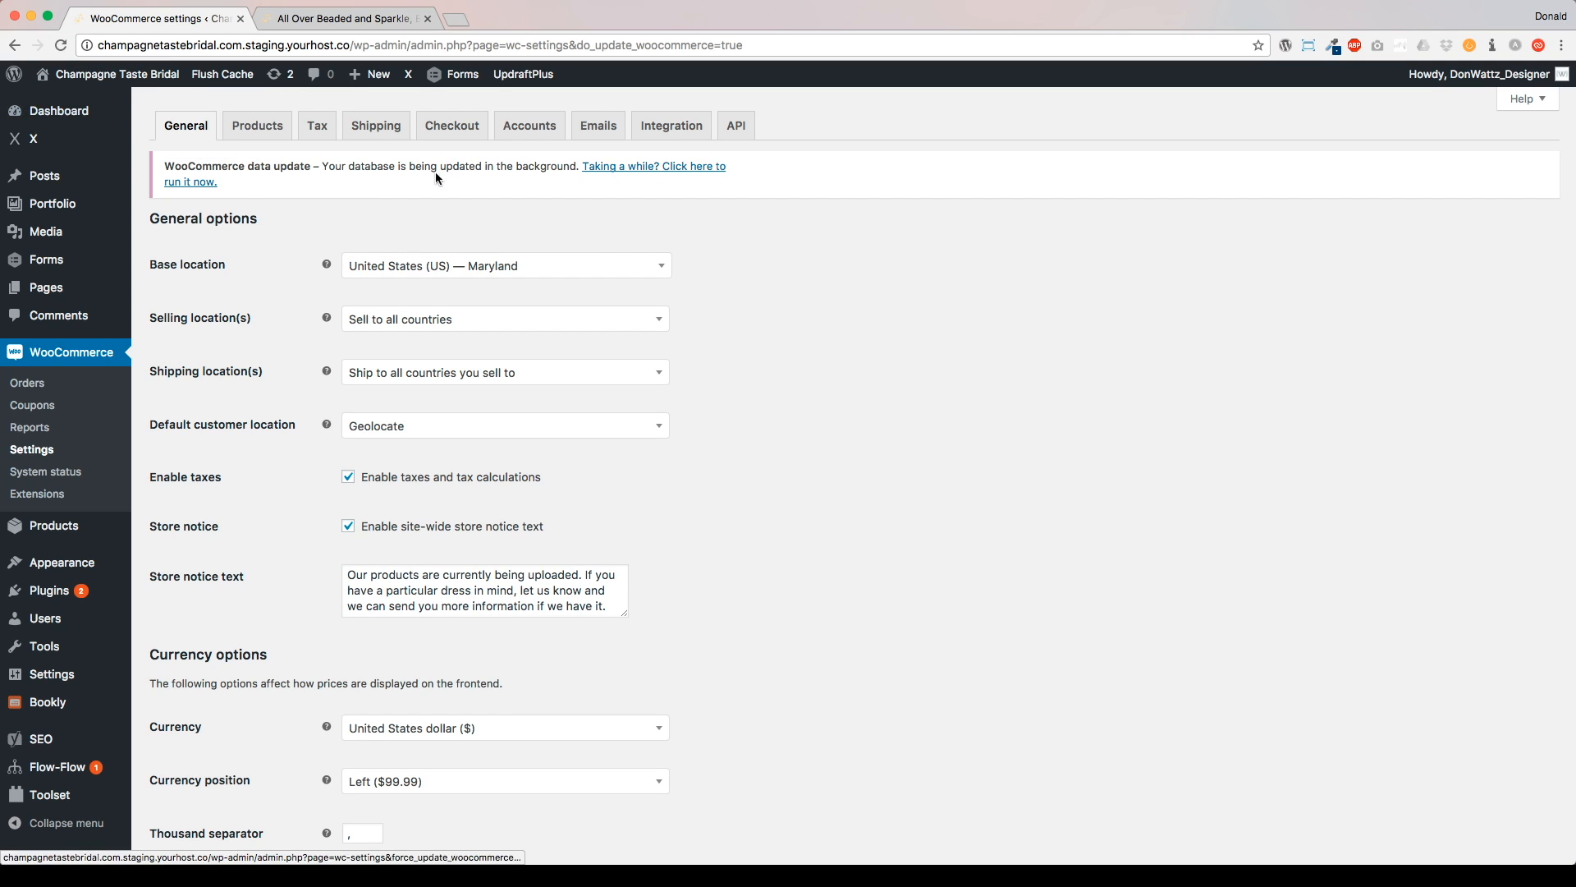
- Recheck the data update notice on the Dashboard and WooCommerce Orders pages, and force the database update to run immediately
mouse_move(74, 124)
click(72, 118)
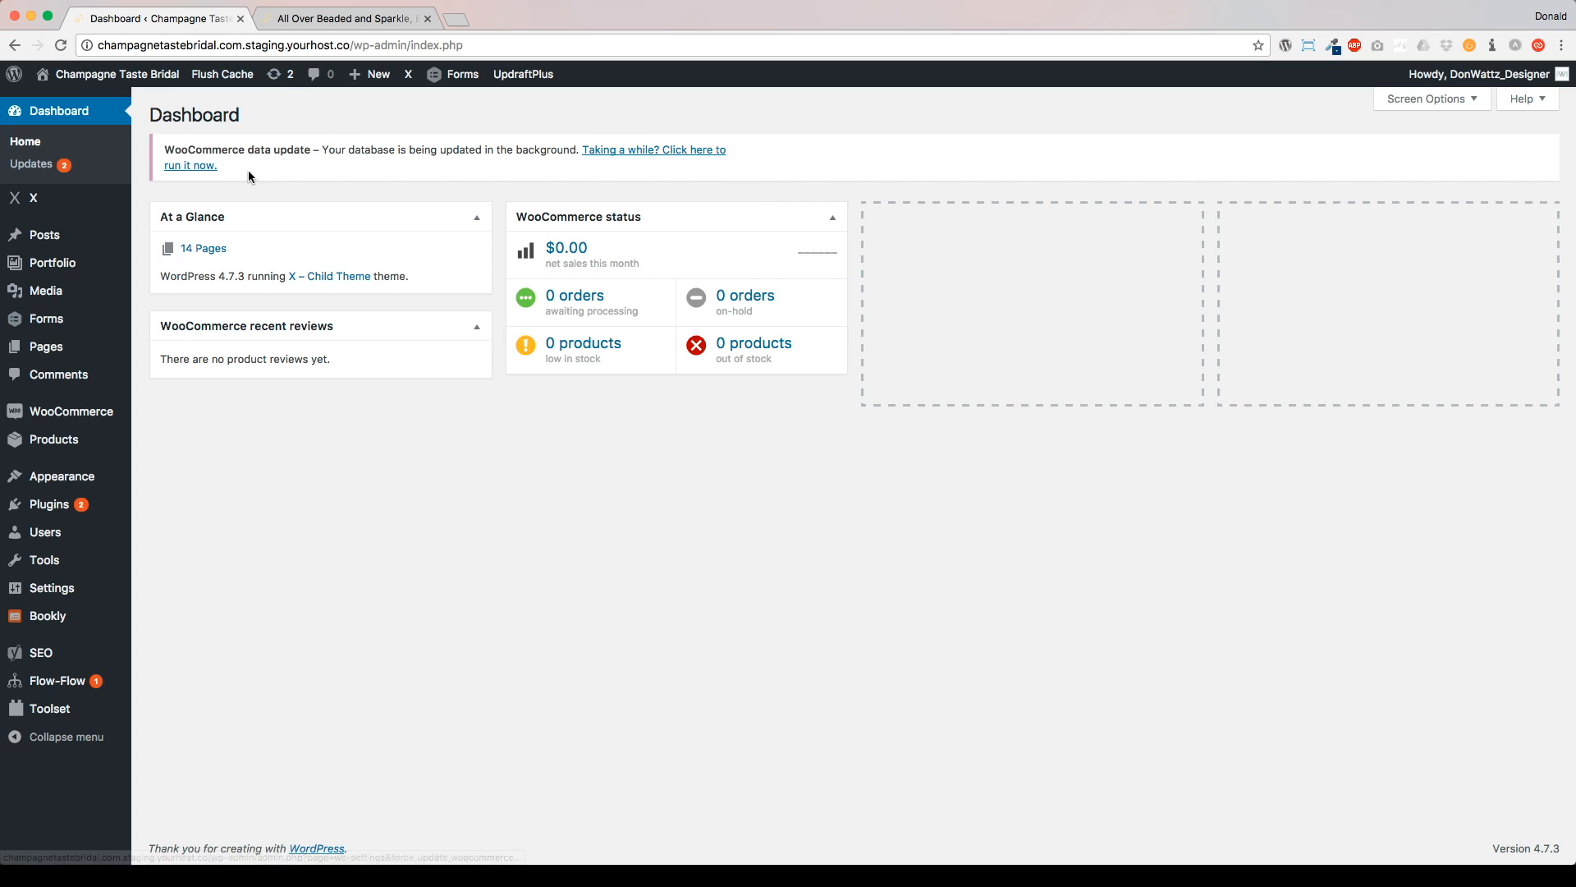
mouse_move(52, 244)
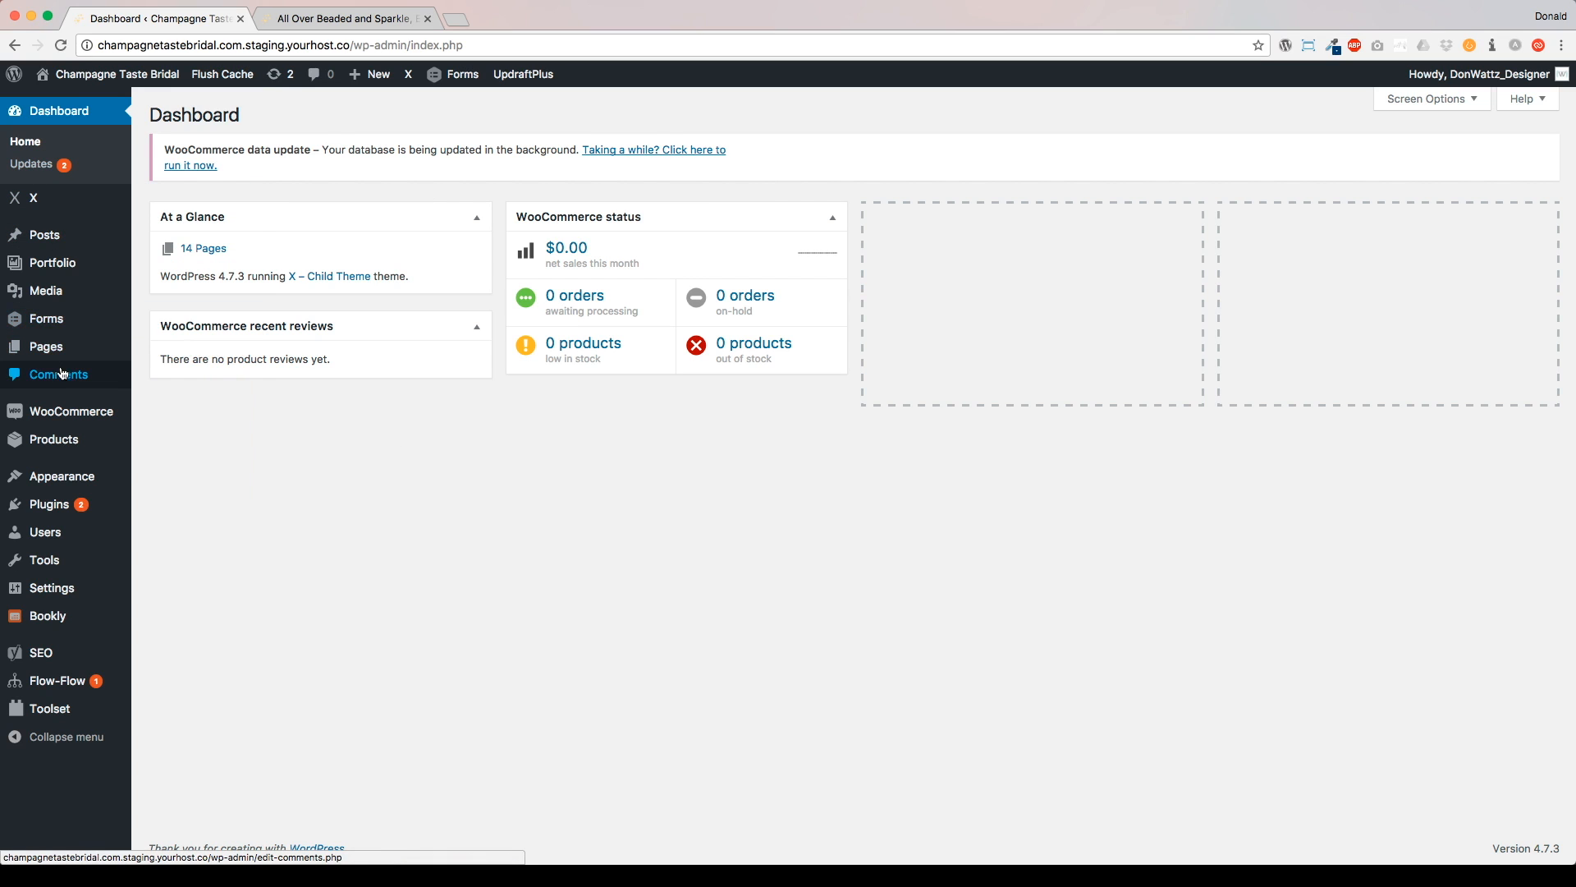
click(63, 411)
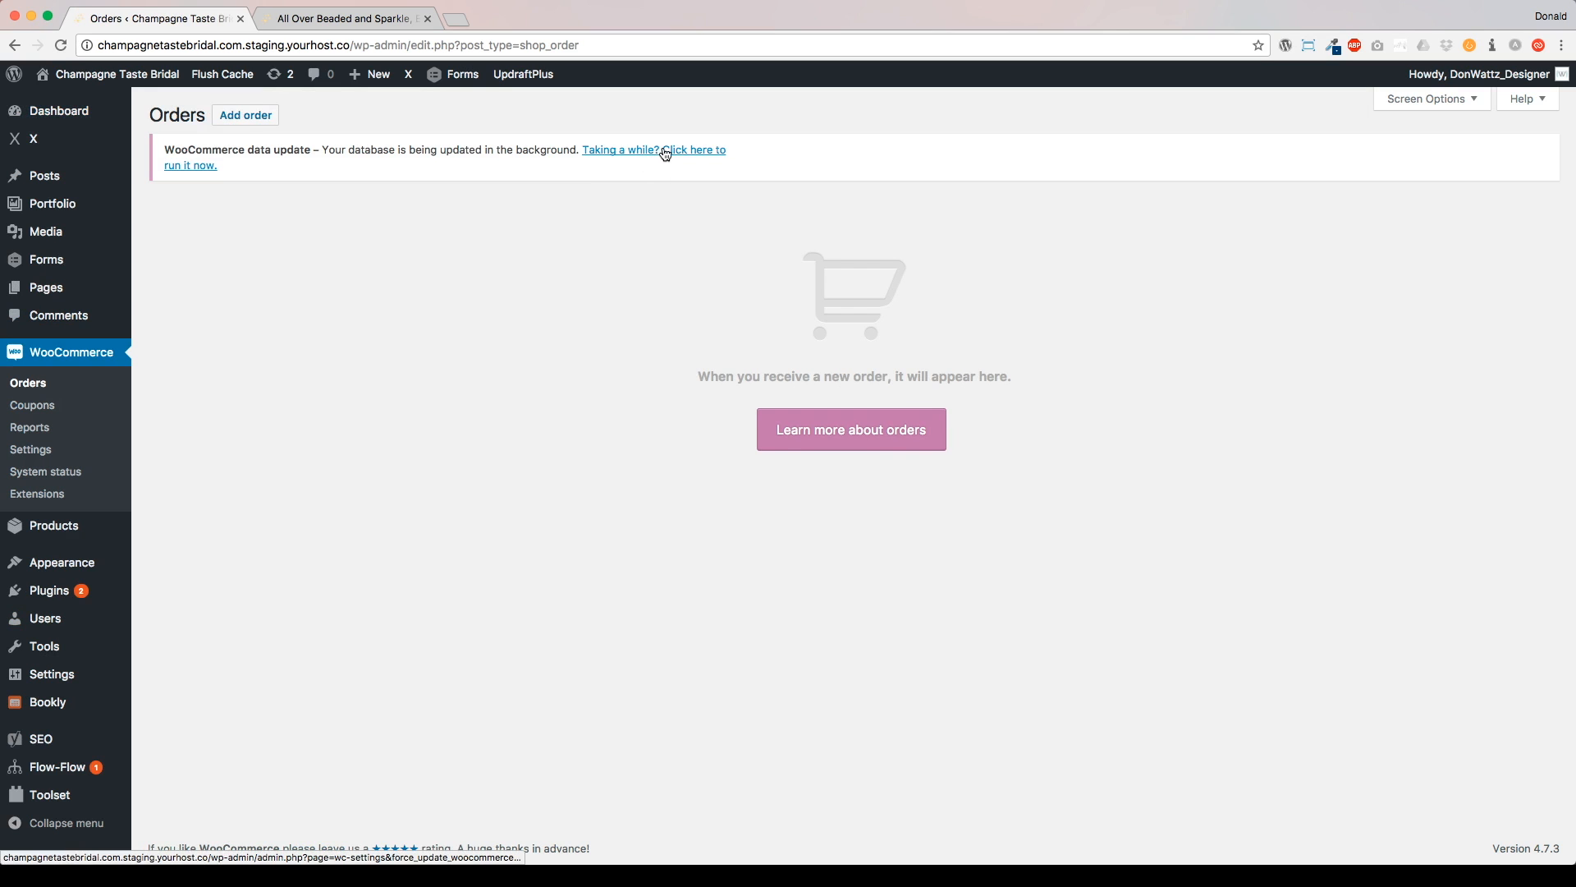
click(666, 154)
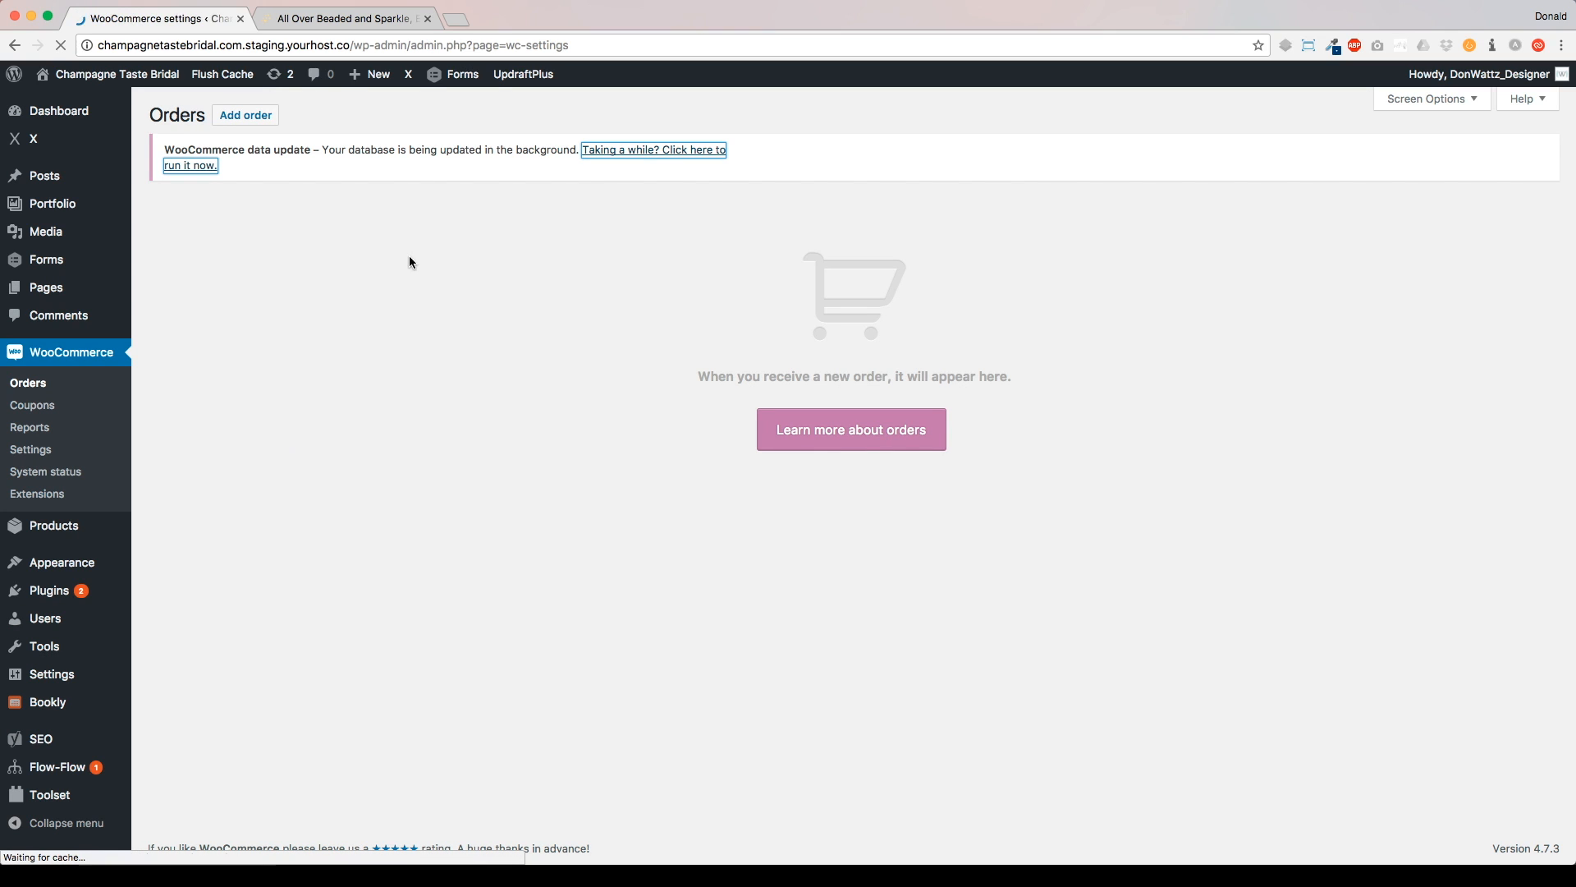
drag(176, 167, 604, 169)
click(596, 213)
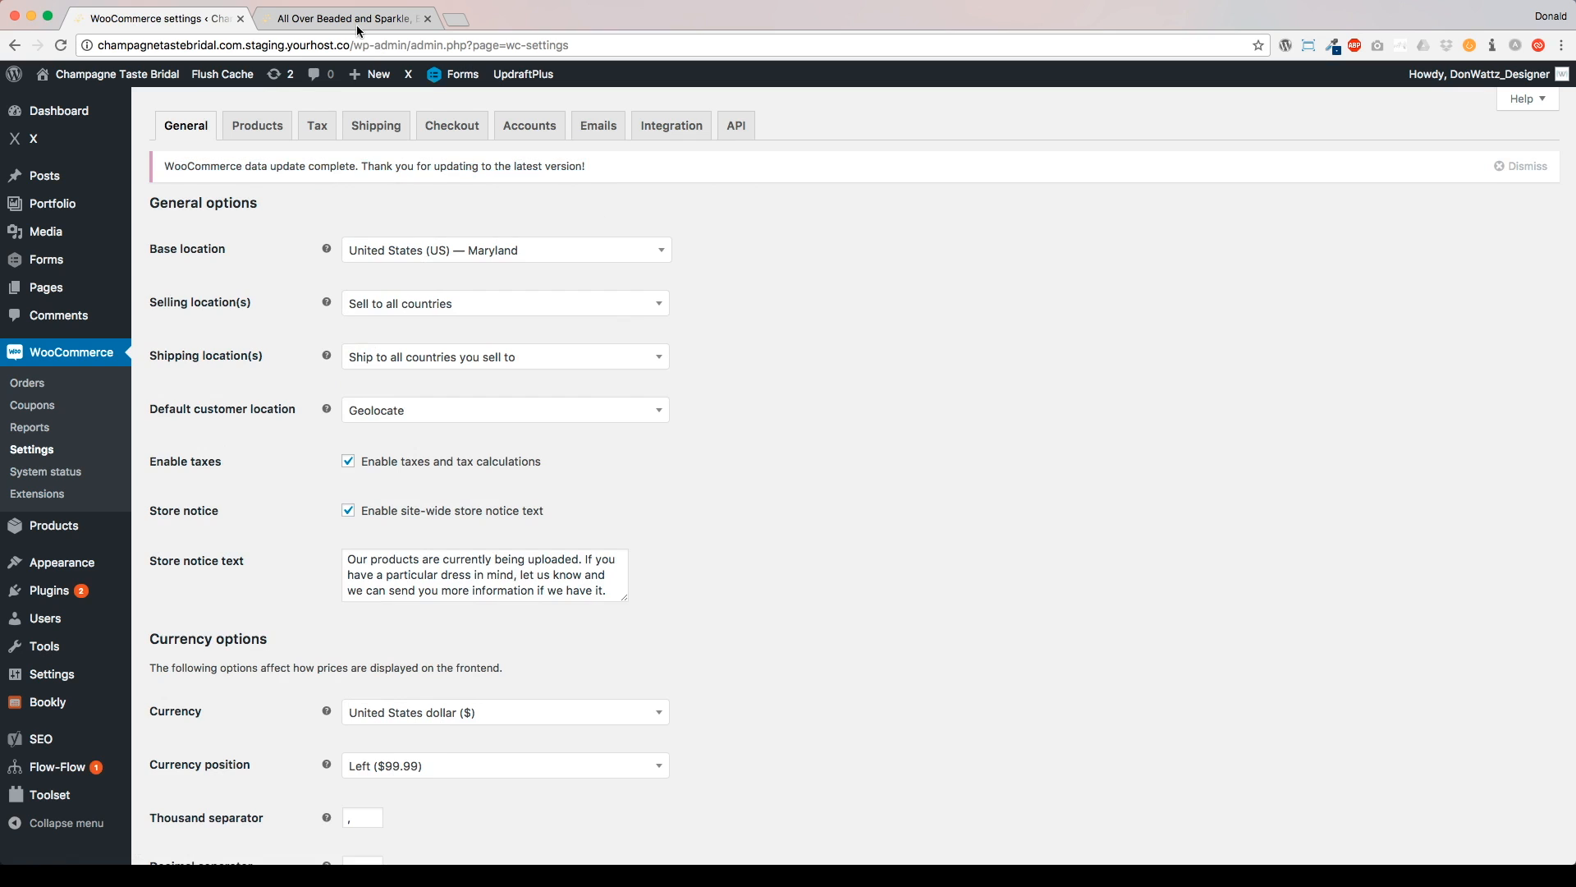
- Reload the All Over Beaded and Sparkle, Eden Bridal Gown product page and check its layout after the database update
click(353, 18)
click(58, 45)
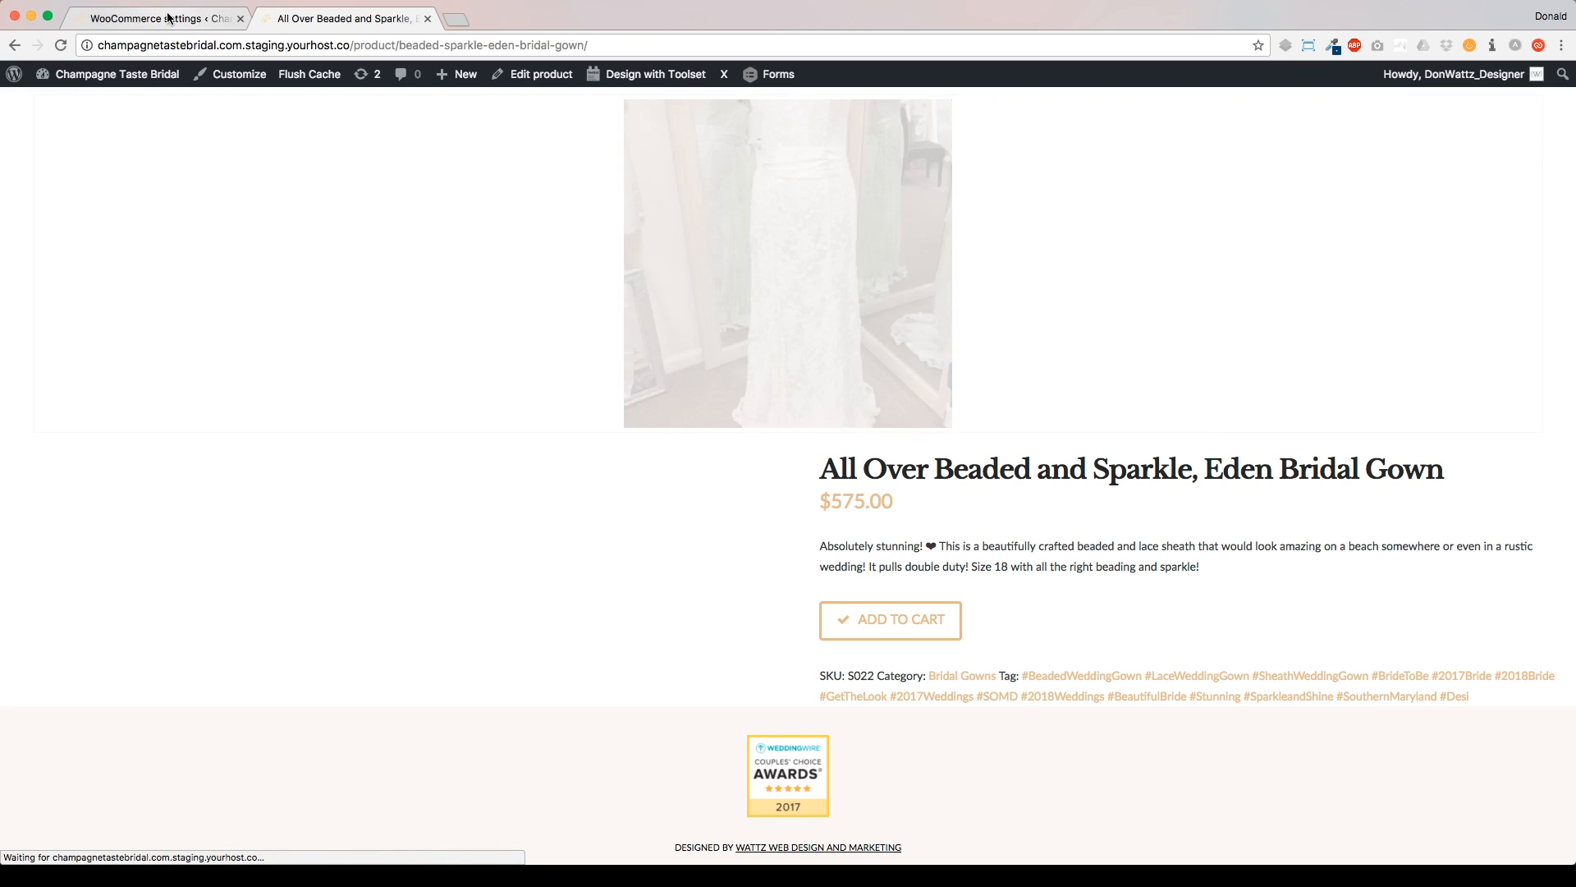
click(206, 17)
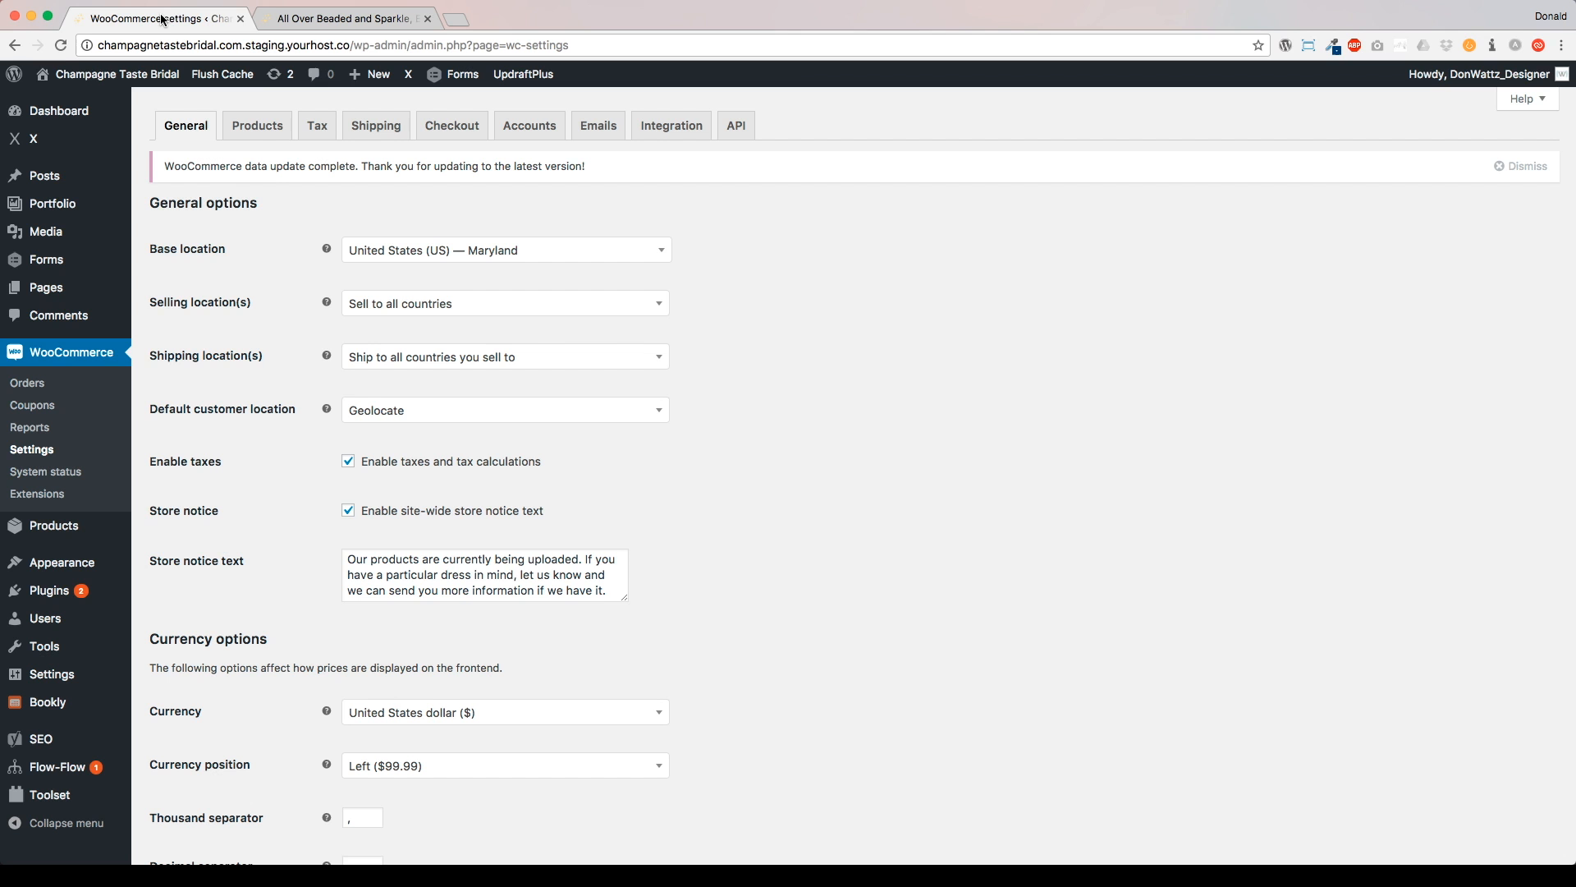
click(279, 18)
click(164, 18)
- Review the pending plugin updates on the WordPress Updates page and in the installed plugins list
click(280, 74)
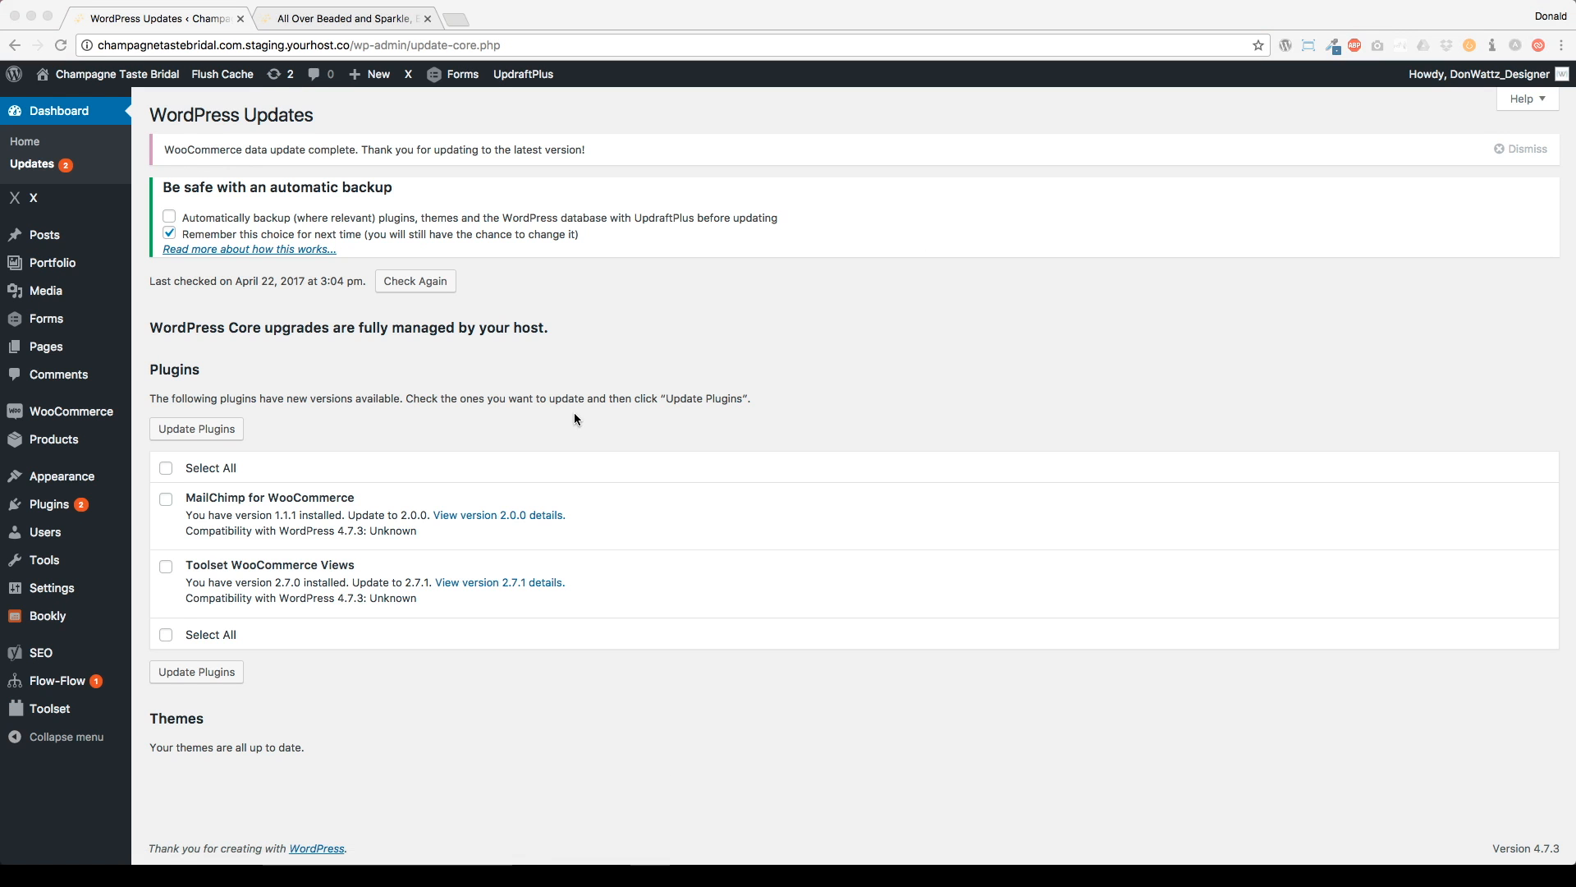
click(166, 568)
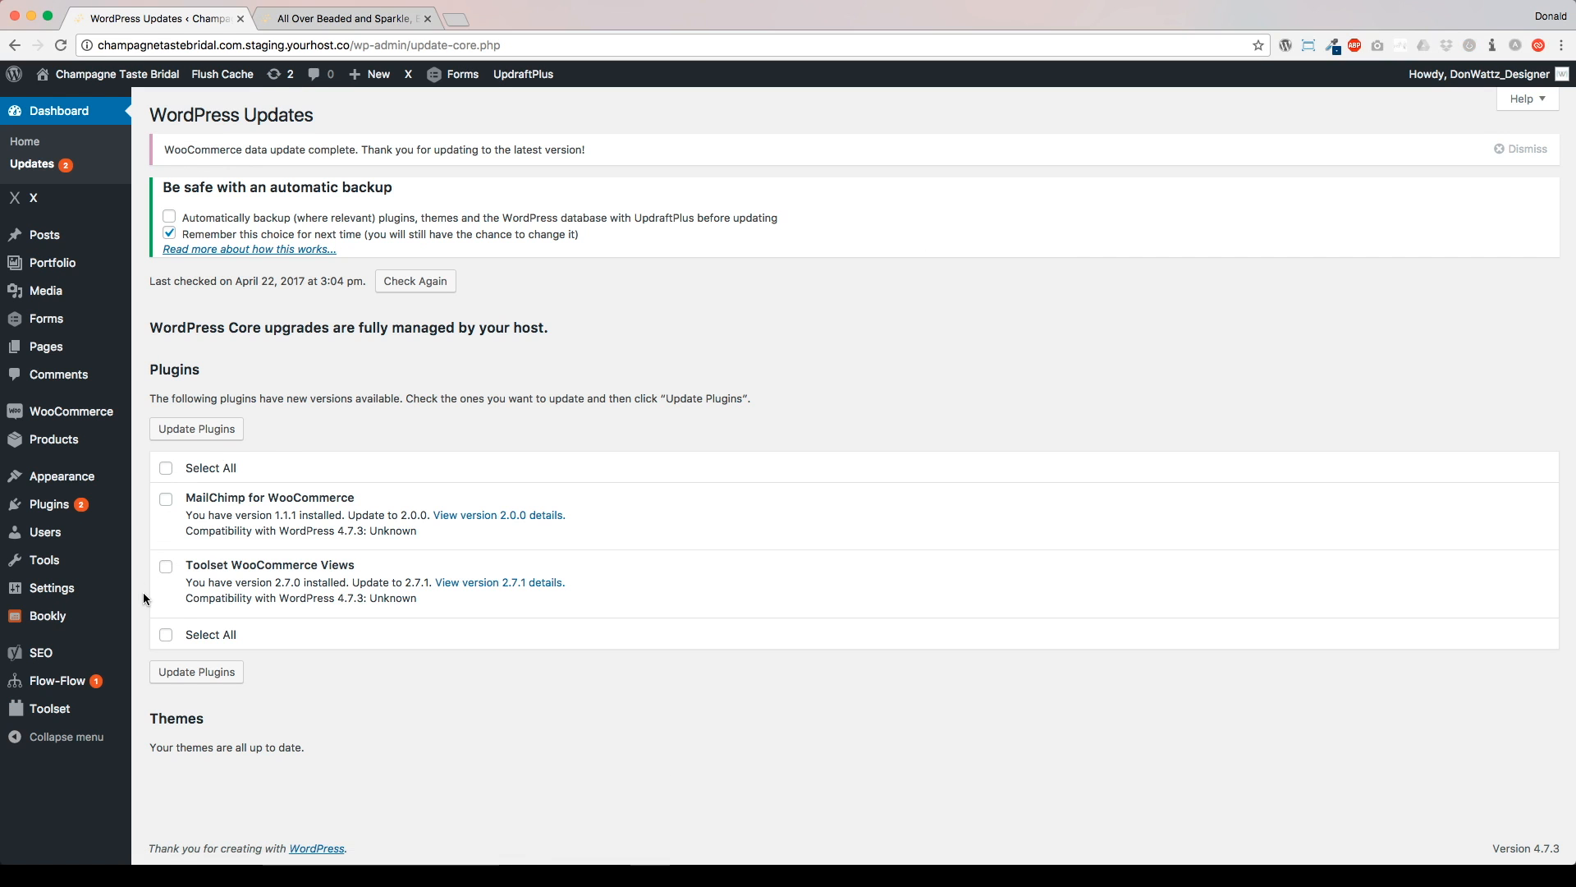
click(49, 504)
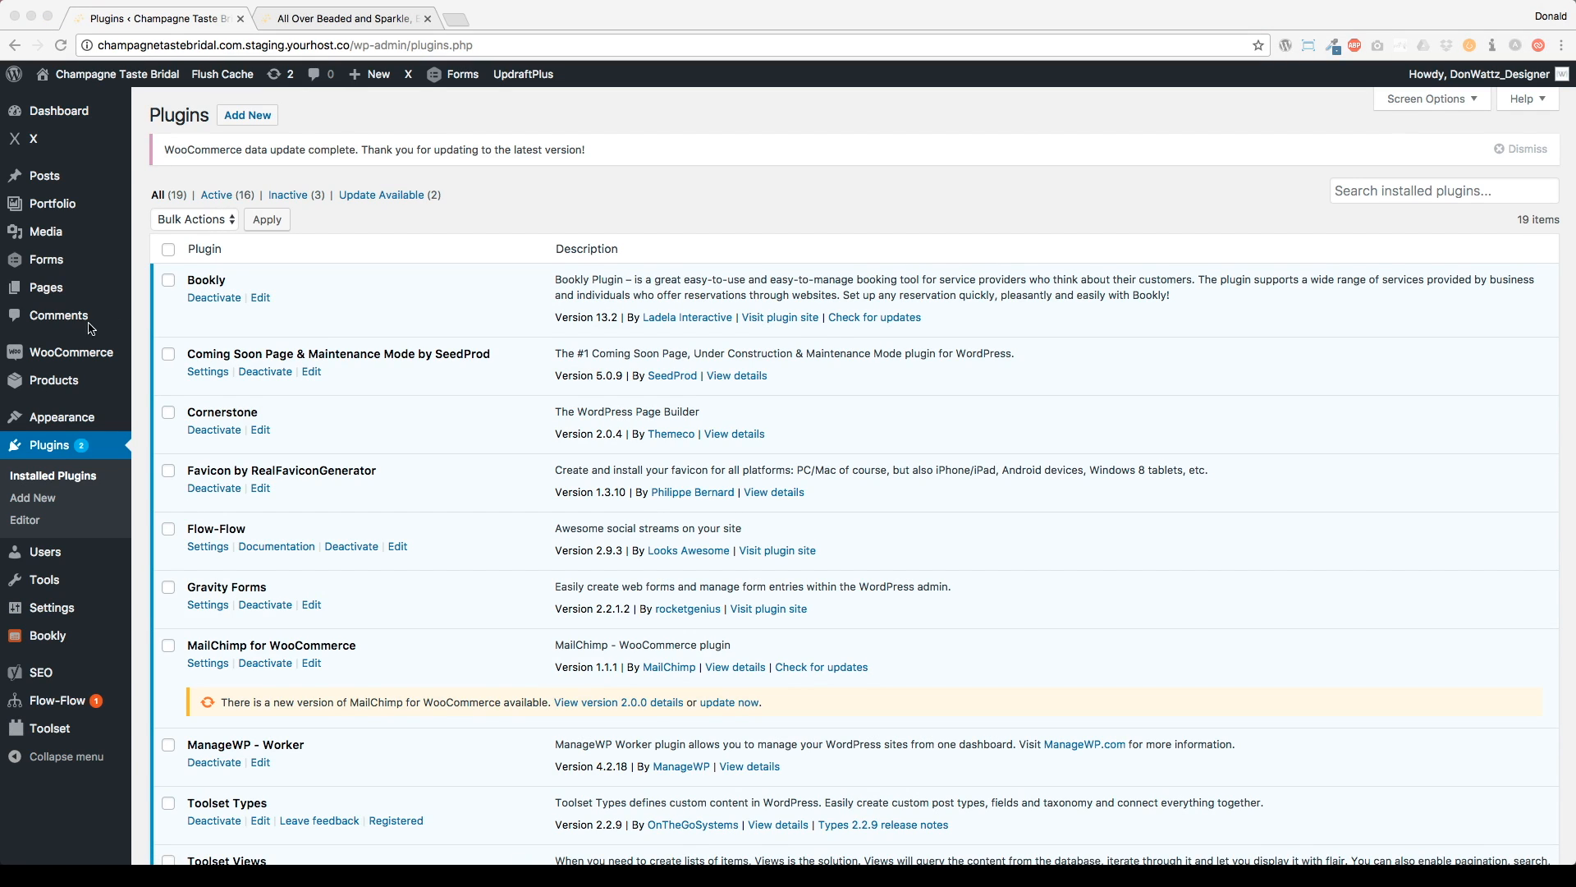
click(468, 197)
scroll(402, 356, down, 10)
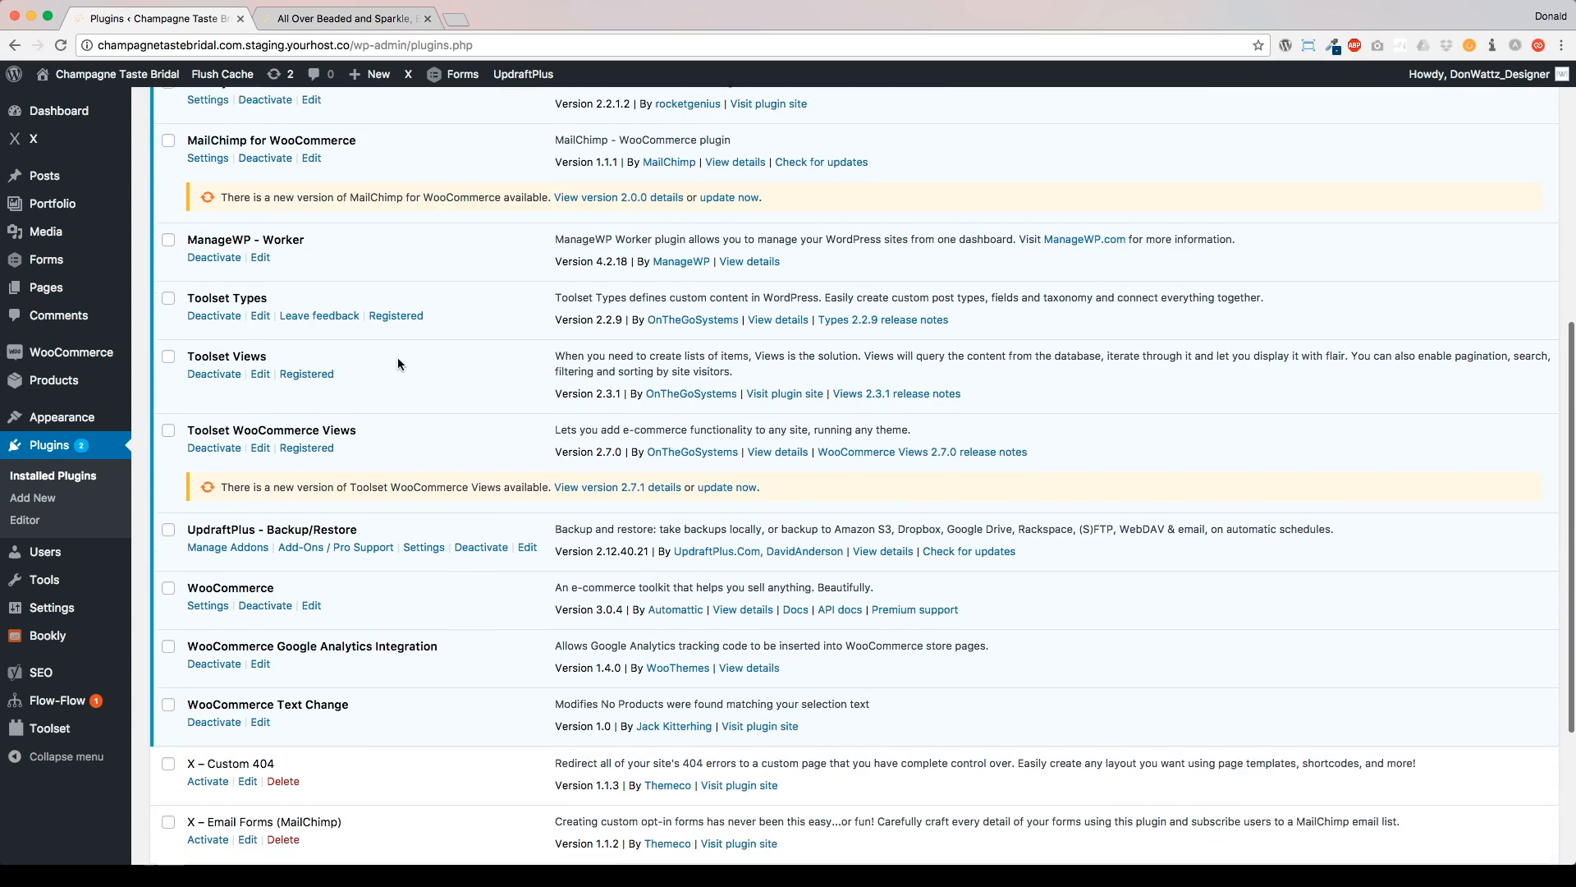
- Open the Commercial plugins page for adding plugins and copy the staging site's domain from the page address
click(33, 498)
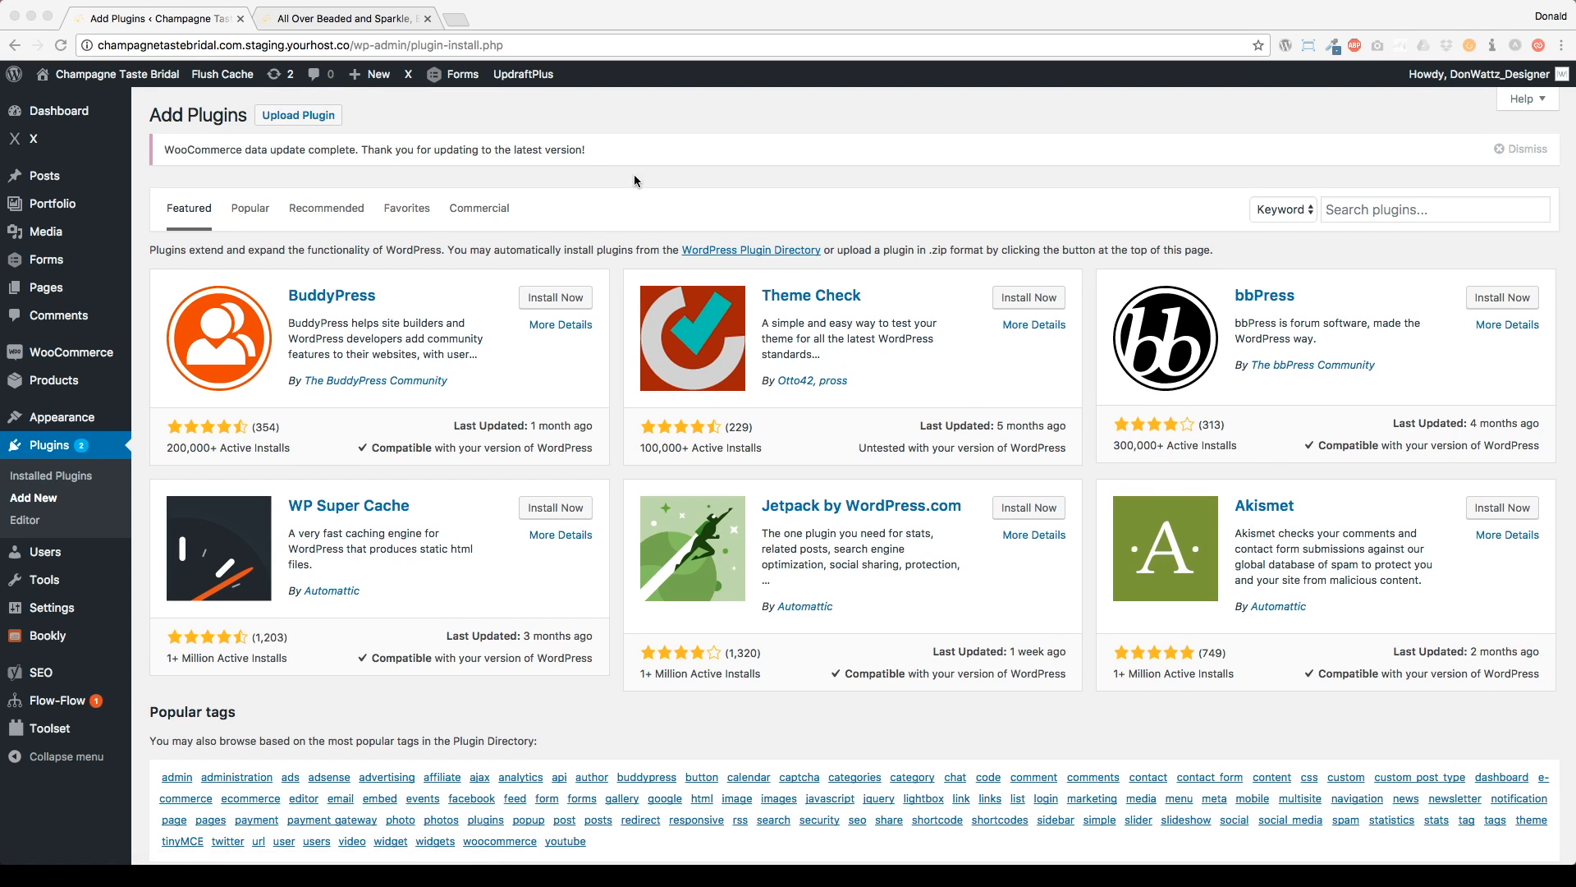
click(480, 207)
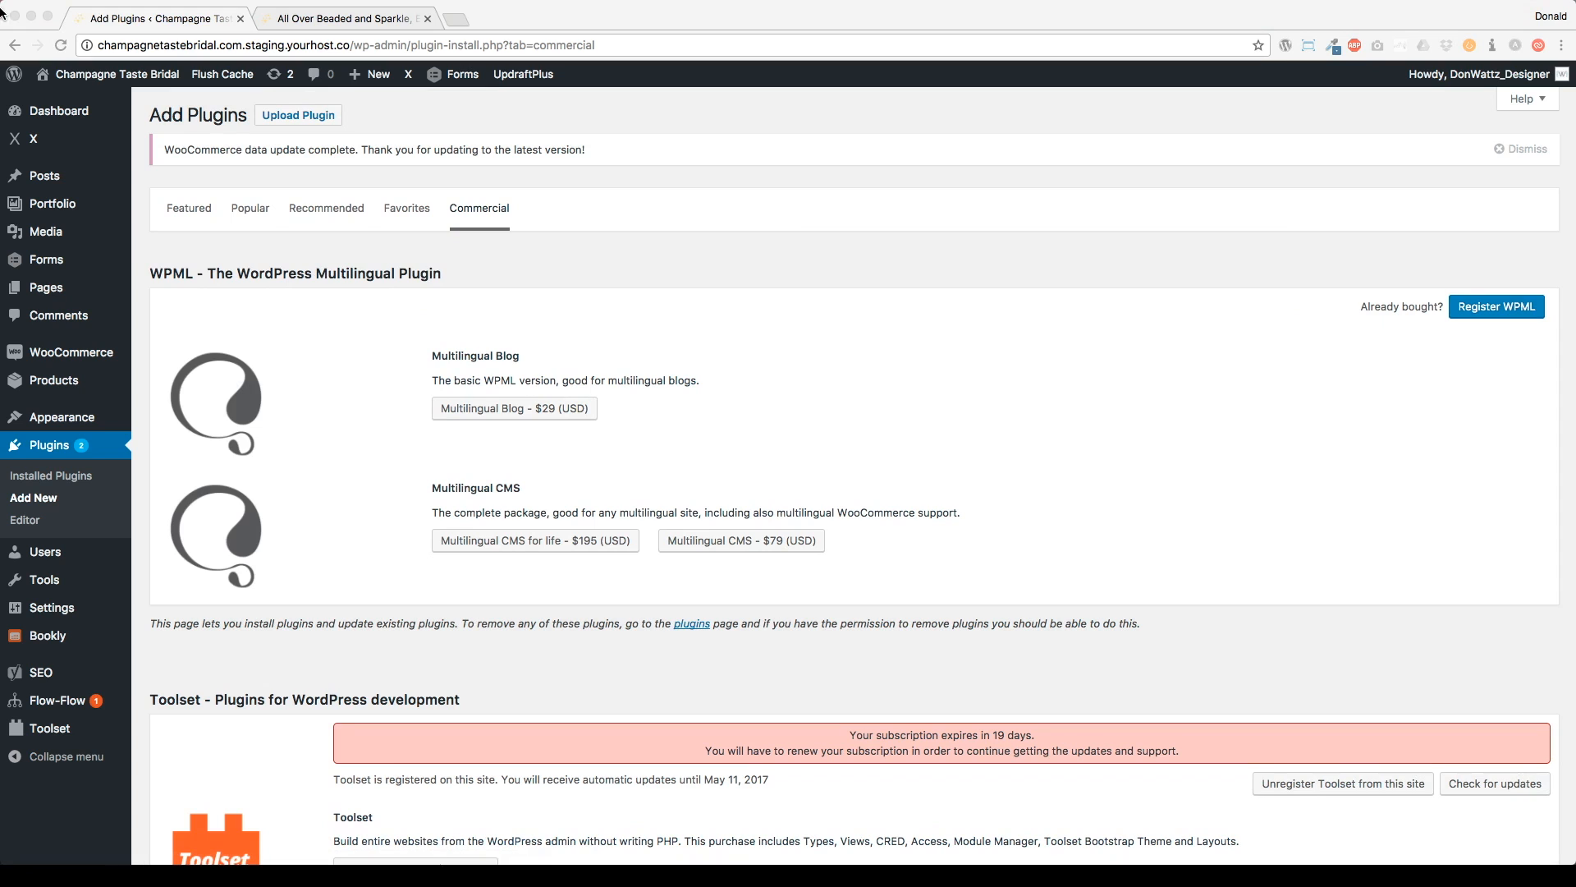
click(311, 47)
drag(349, 45, 80, 47)
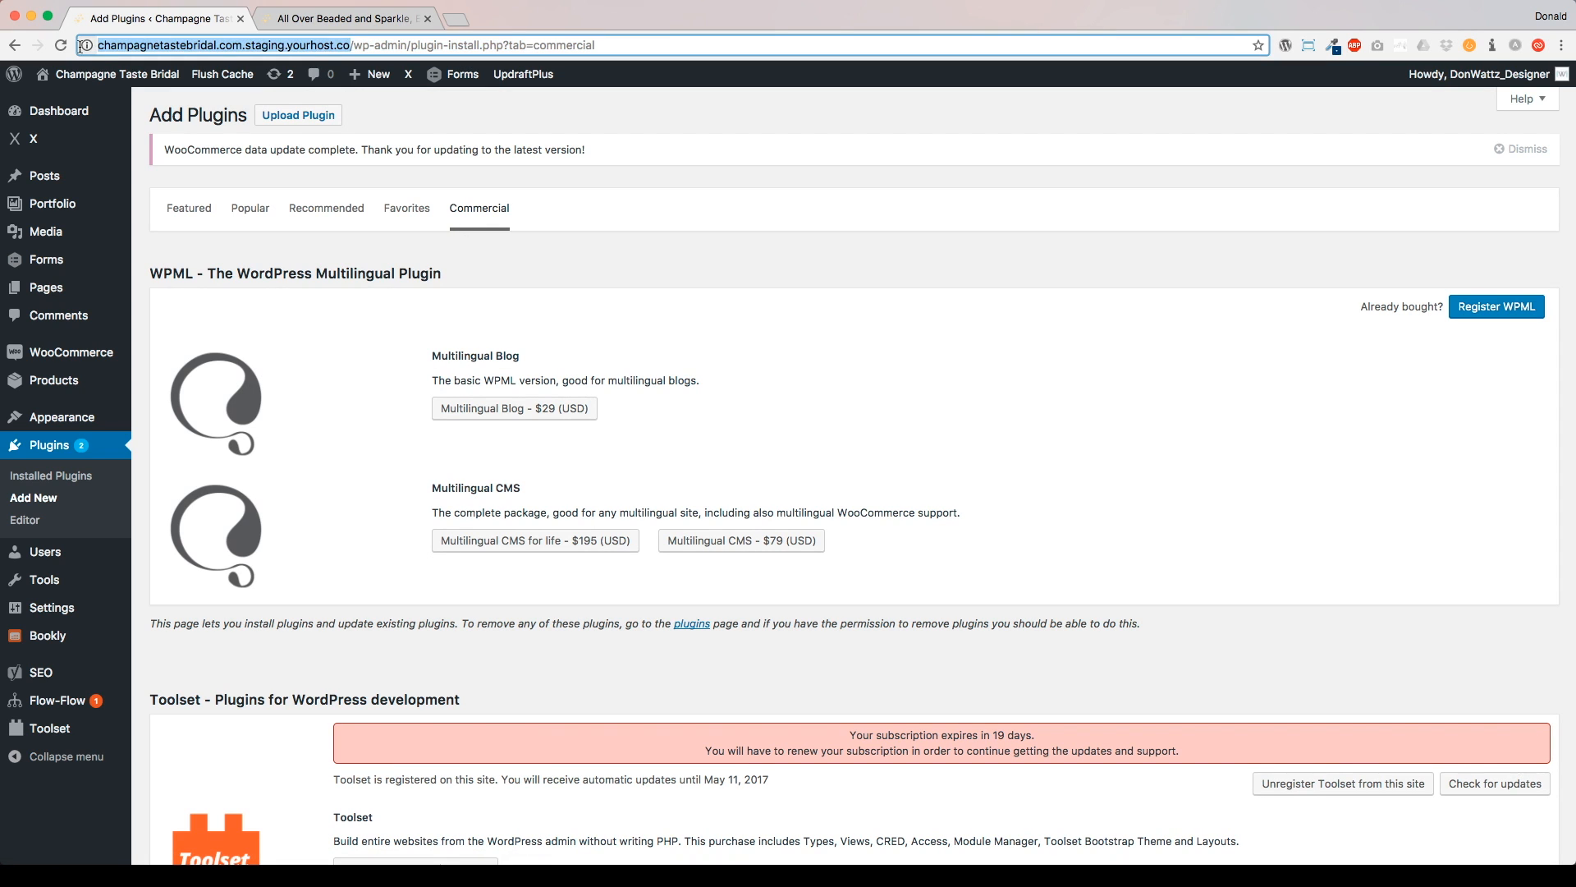
key(super+Tab)
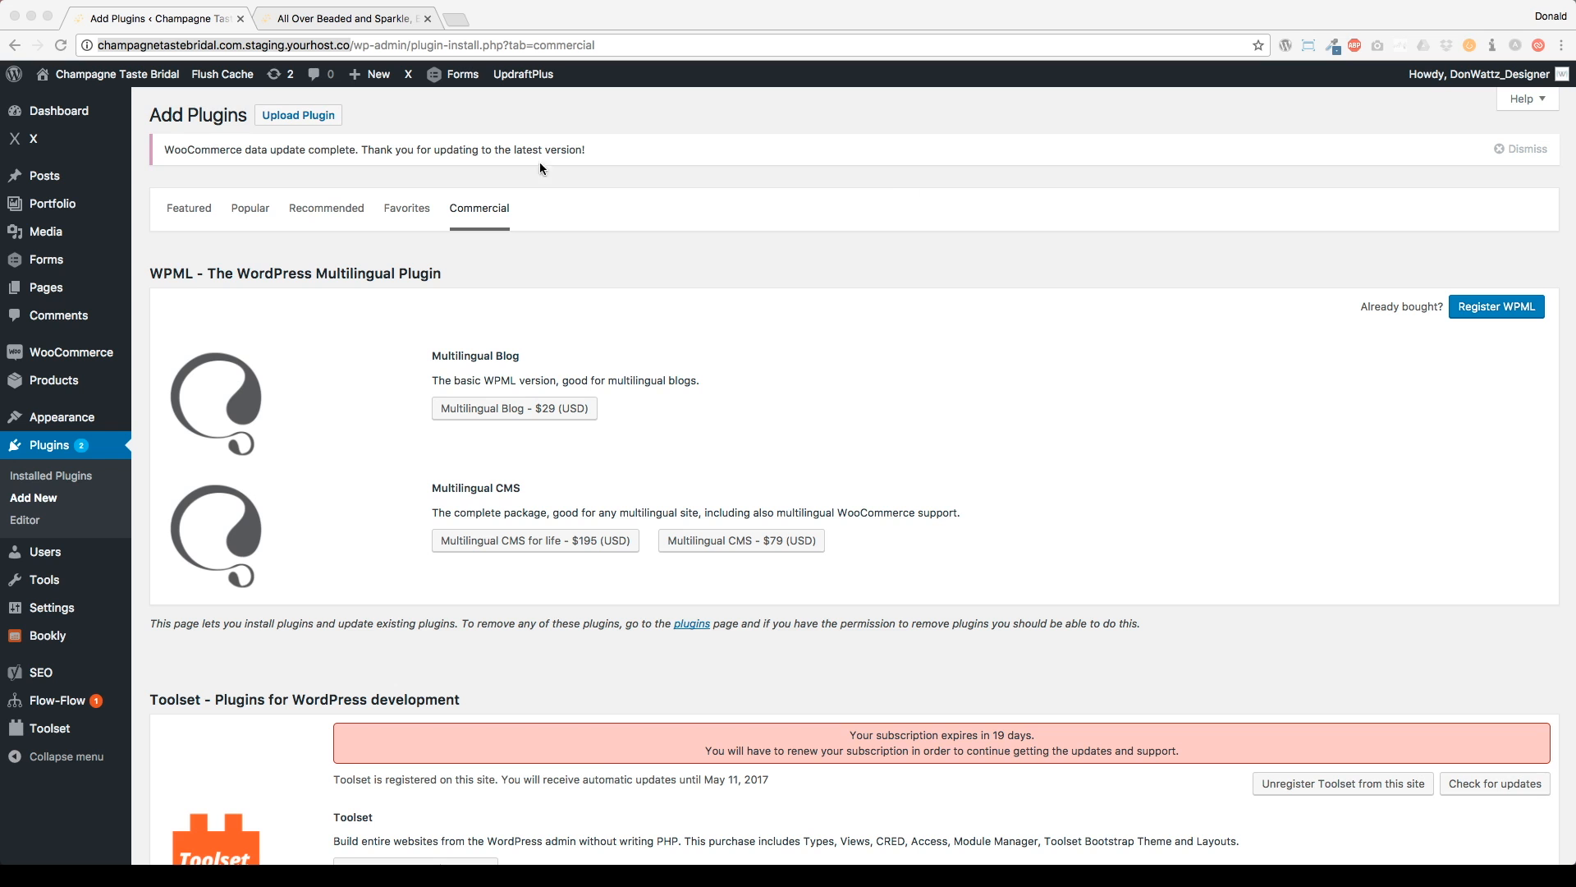
key(super+Tab)
- Check the Toolset downloads list, then unregister Toolset from this site and confirm it
scroll(613, 265, down, 9)
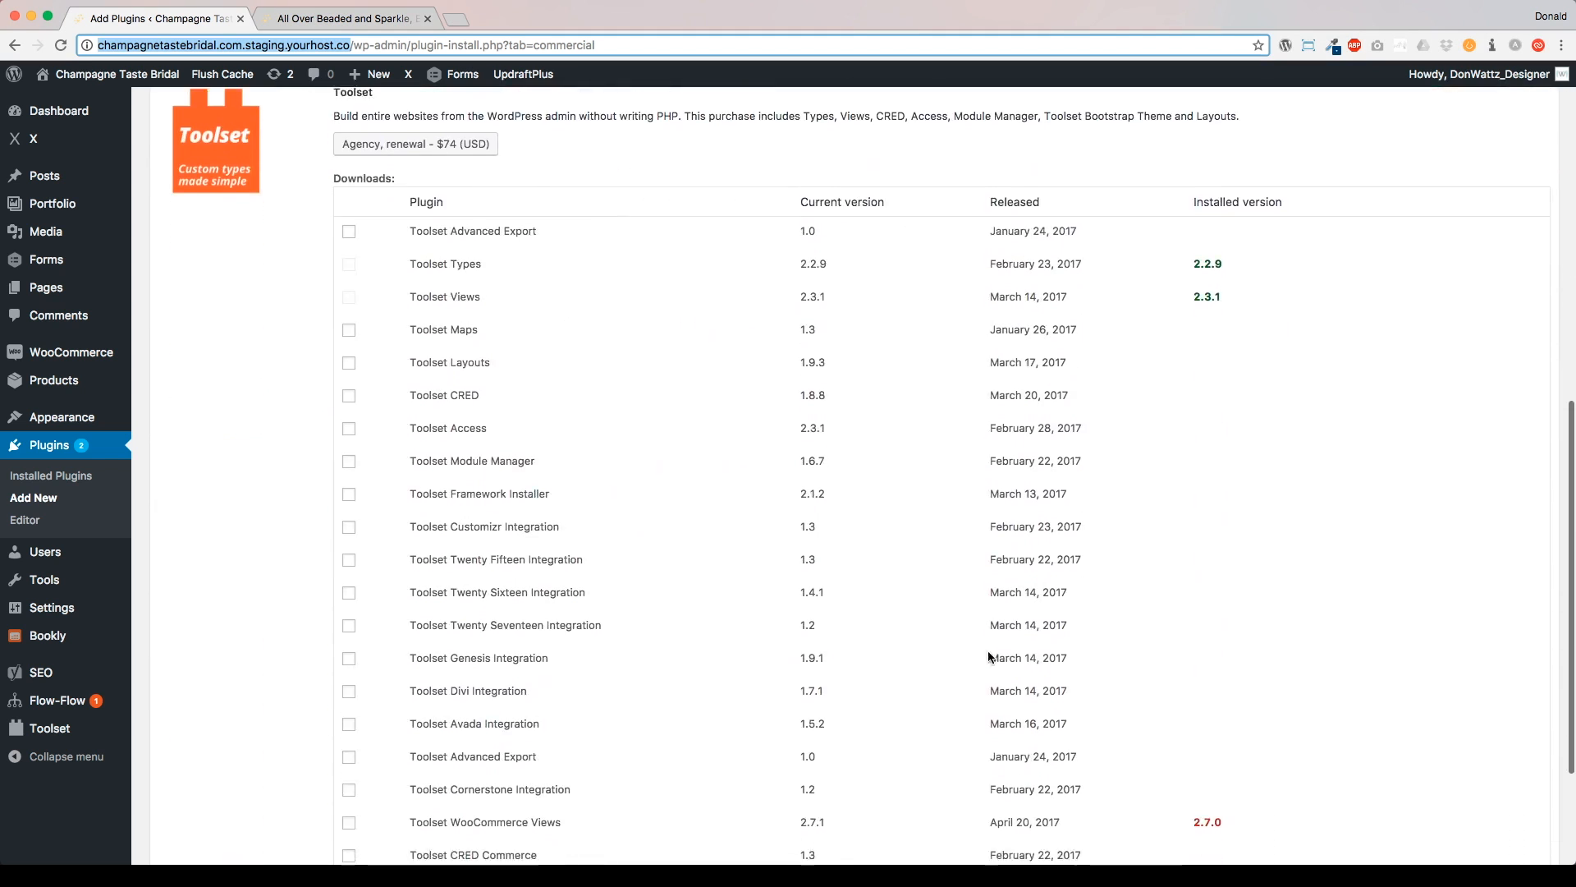
scroll(989, 657, down, 2)
scroll(1267, 540, up, 7)
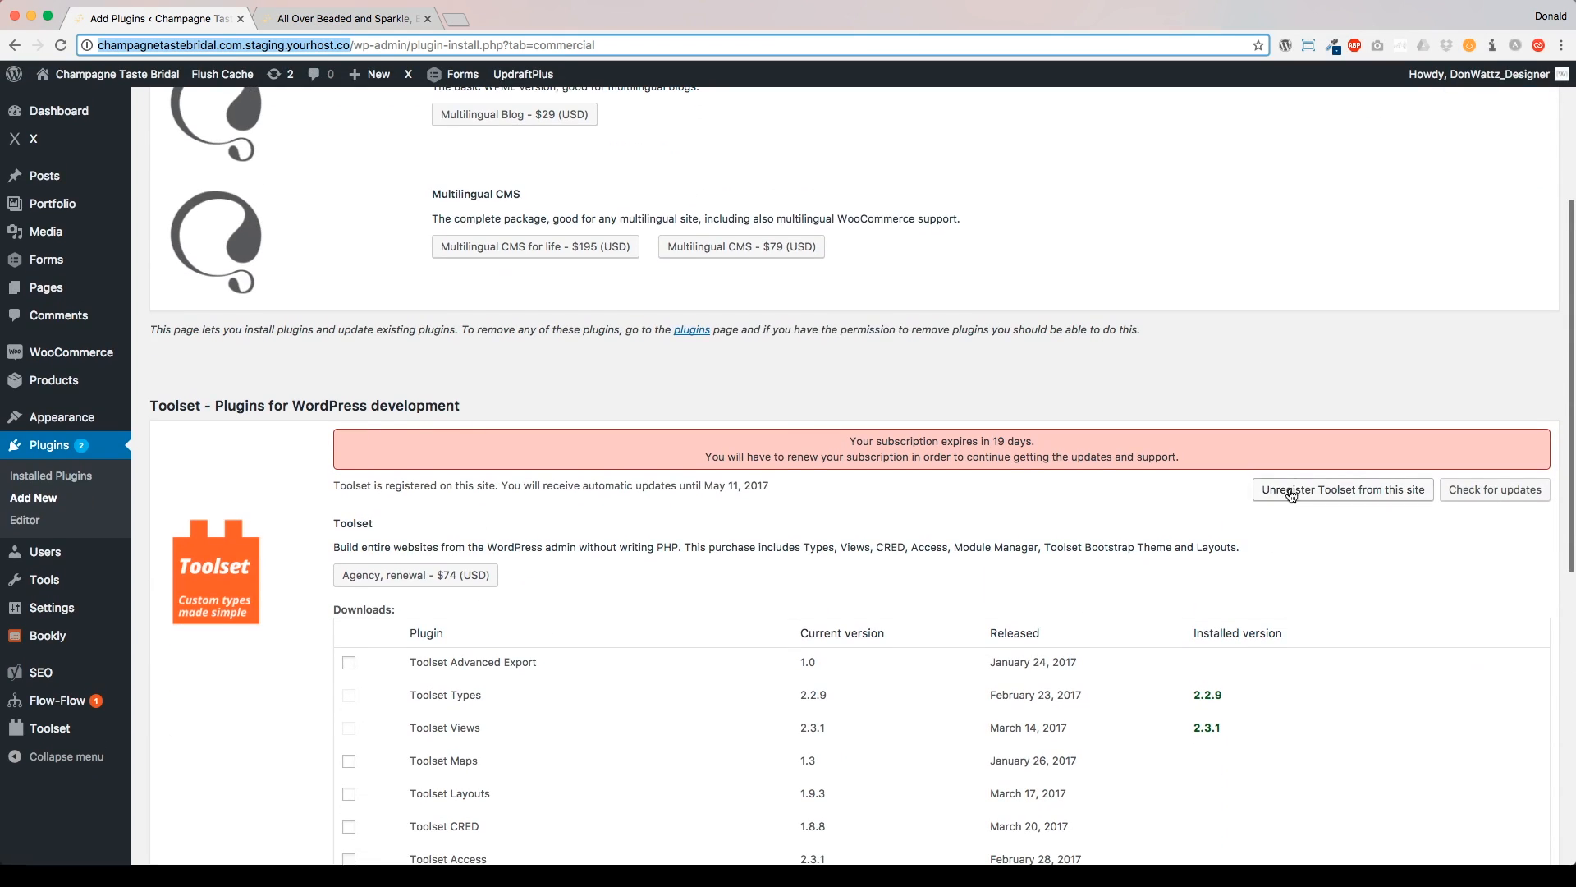
click(1291, 491)
click(913, 286)
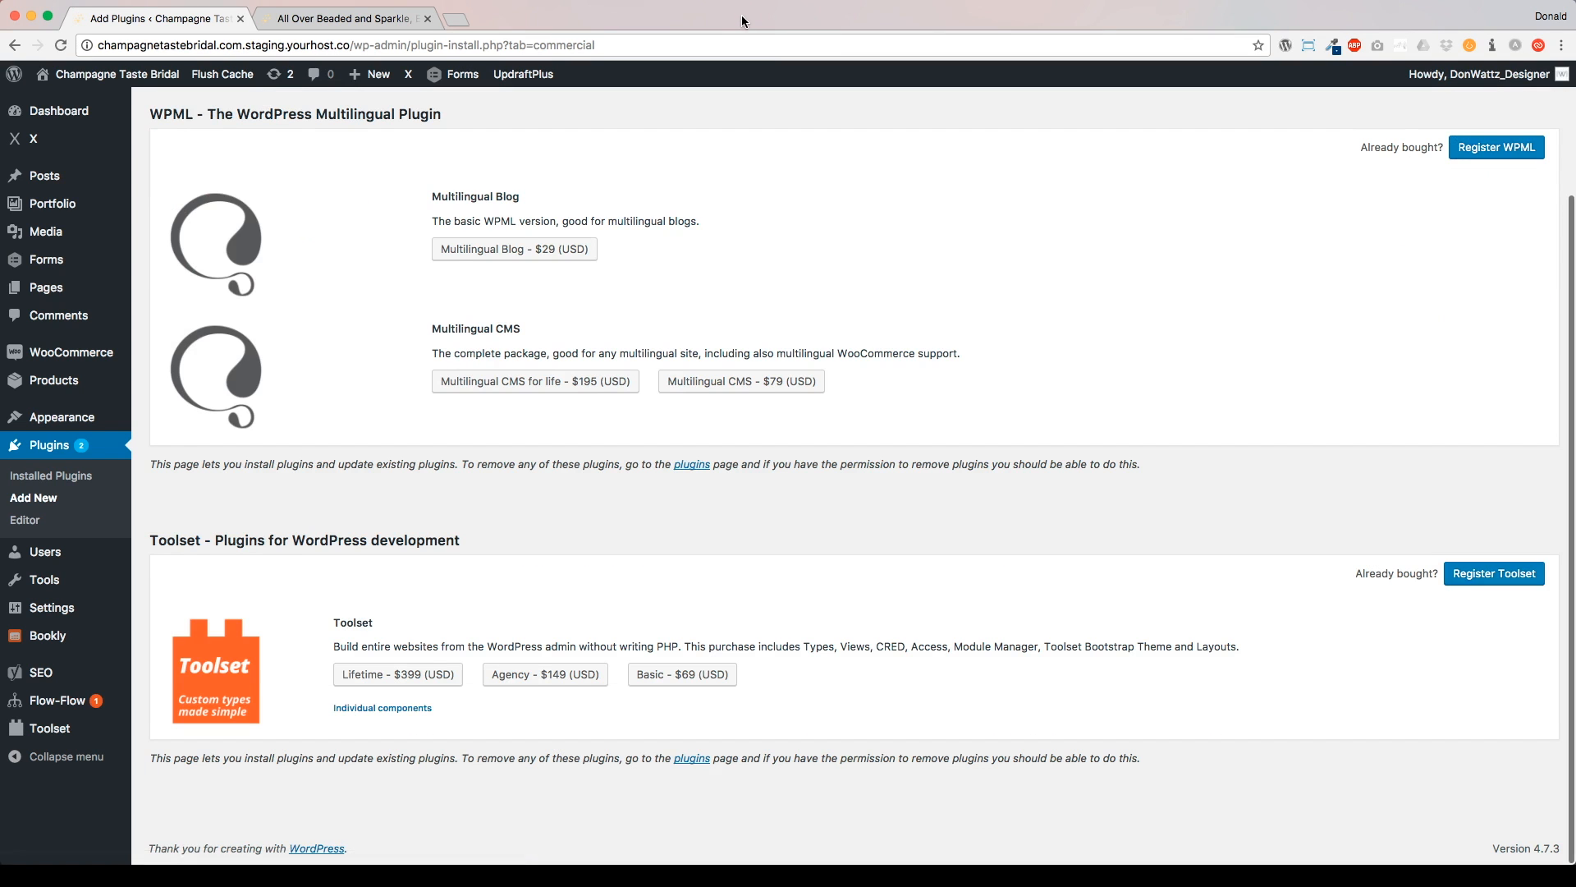
- Detach the Add Plugins tab, register Toolset again for this site, and return the tab beside the product page
drag(173, 20, 1573, 254)
drag(1570, 45, 1575, 45)
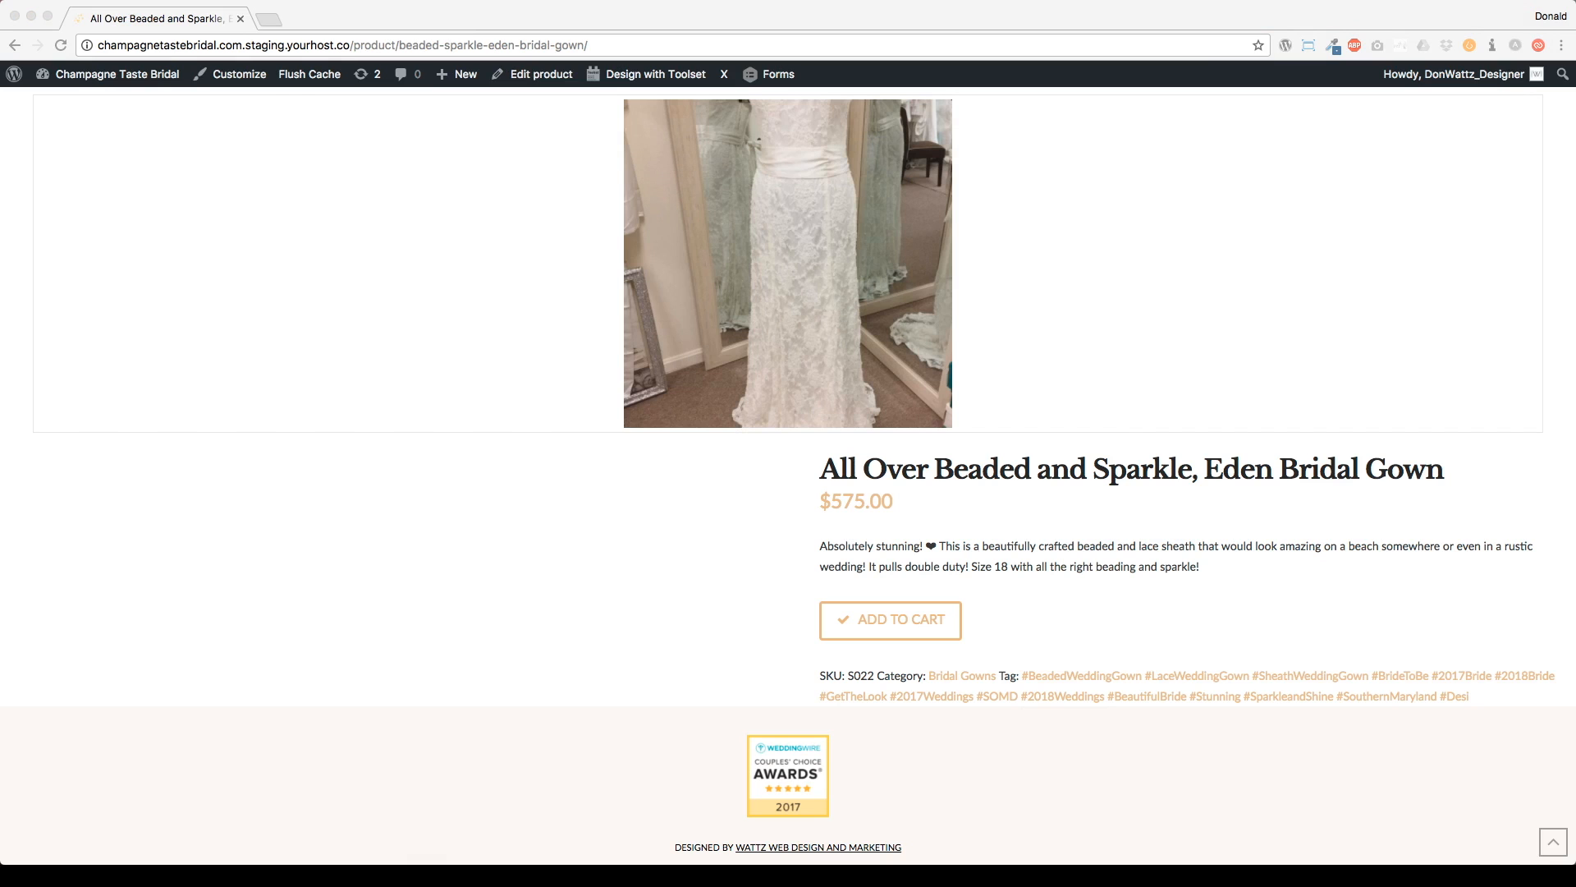
drag(1302, 199, 312, 19)
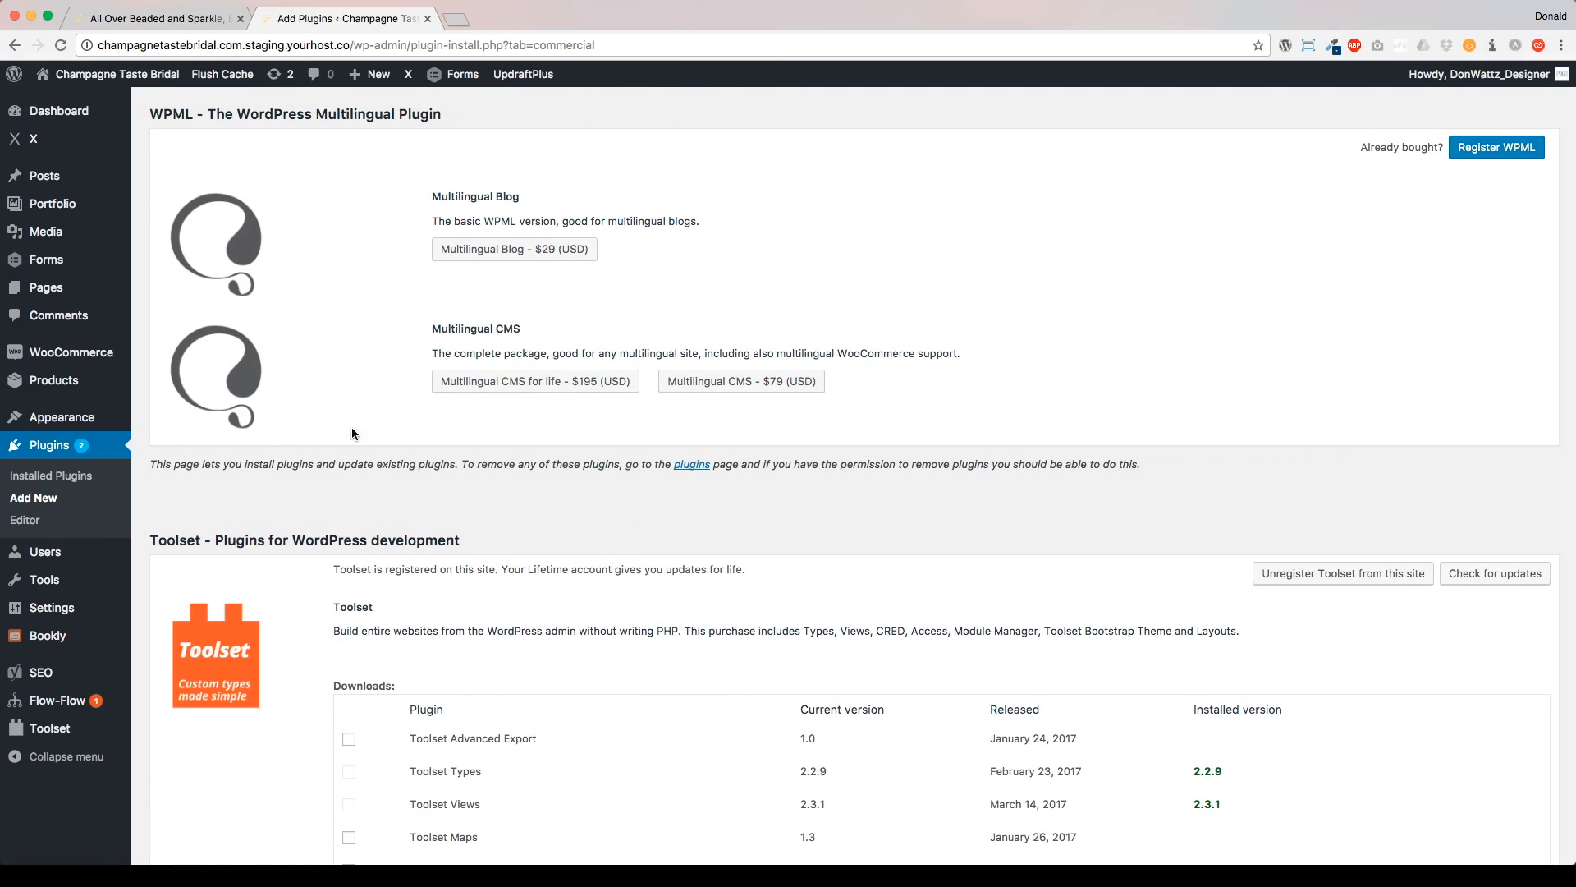
- Try to update Toolset WooCommerce Views to version 2.7.1 from the installed plugins list, proceeding without an automatic backup
scroll(329, 463, up, 2)
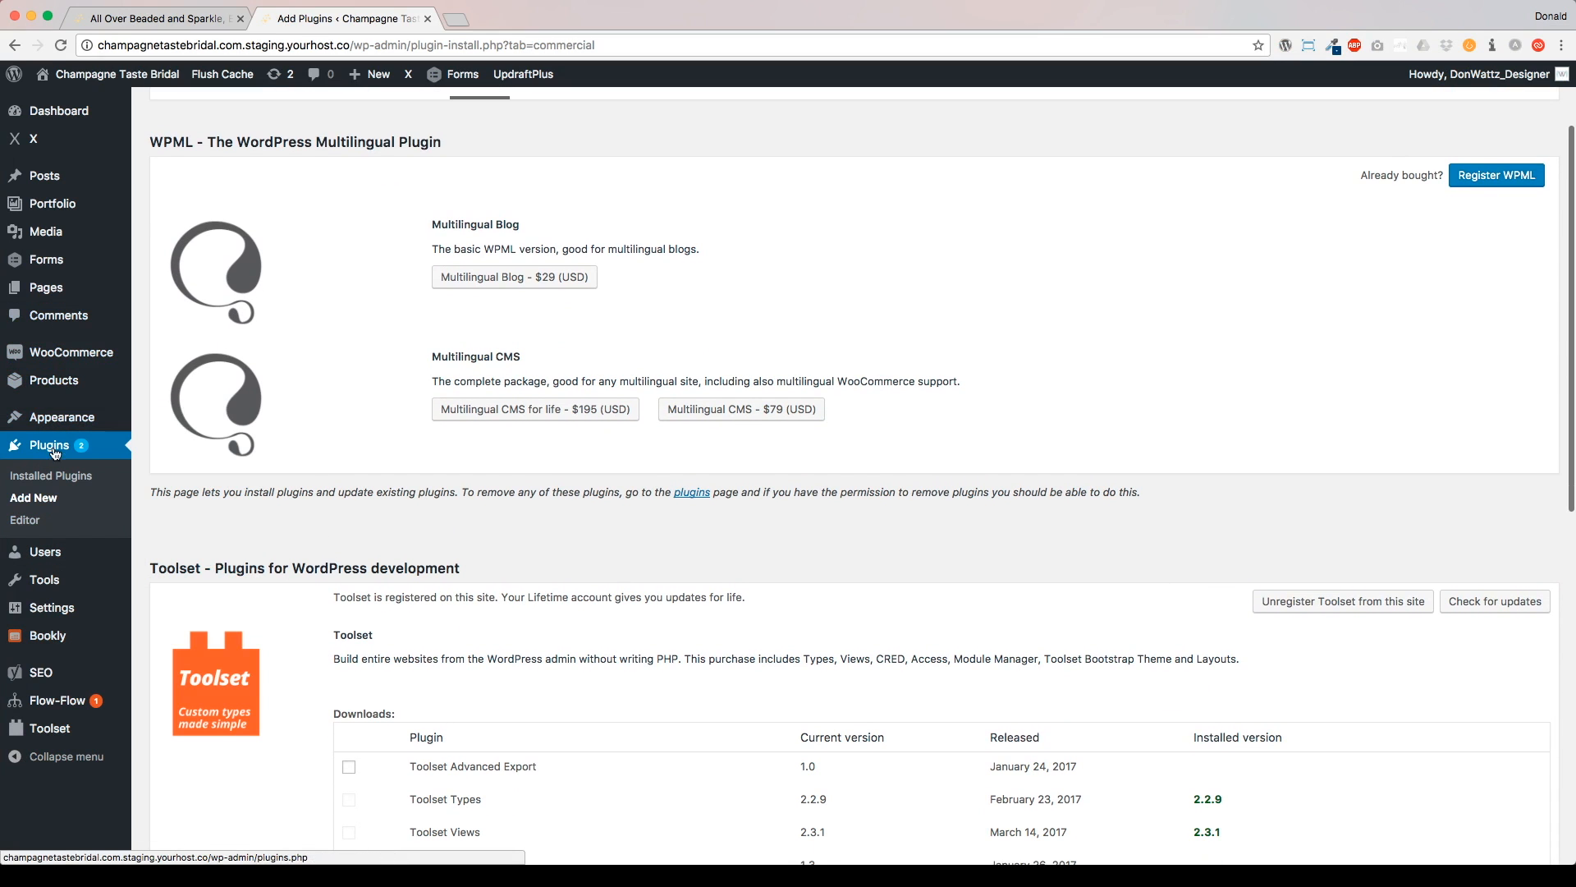
click(54, 451)
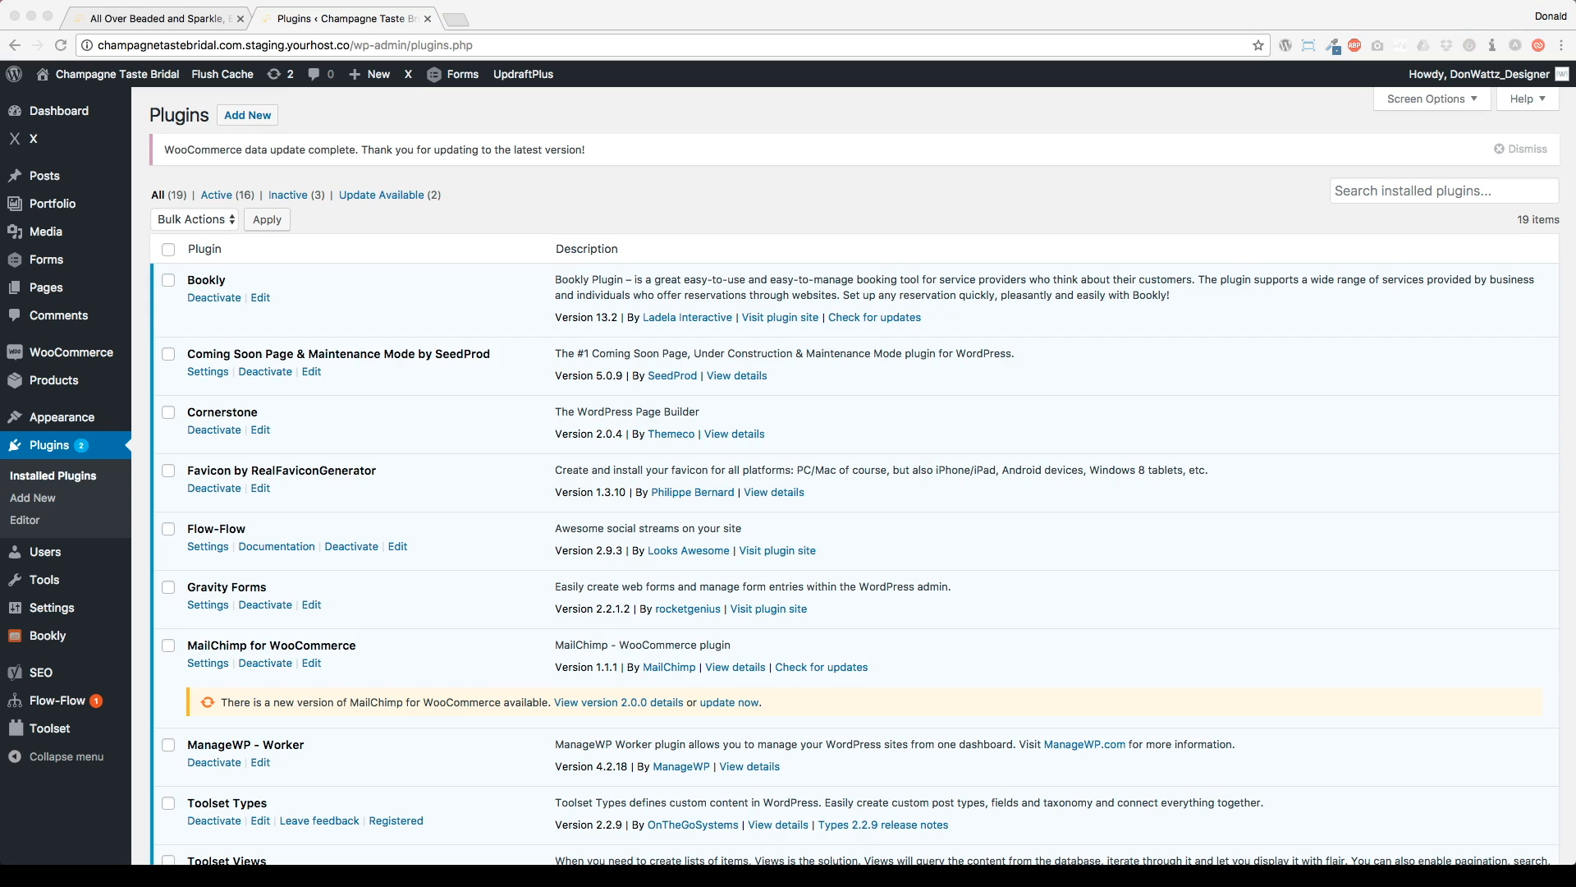
scroll(411, 394, down, 10)
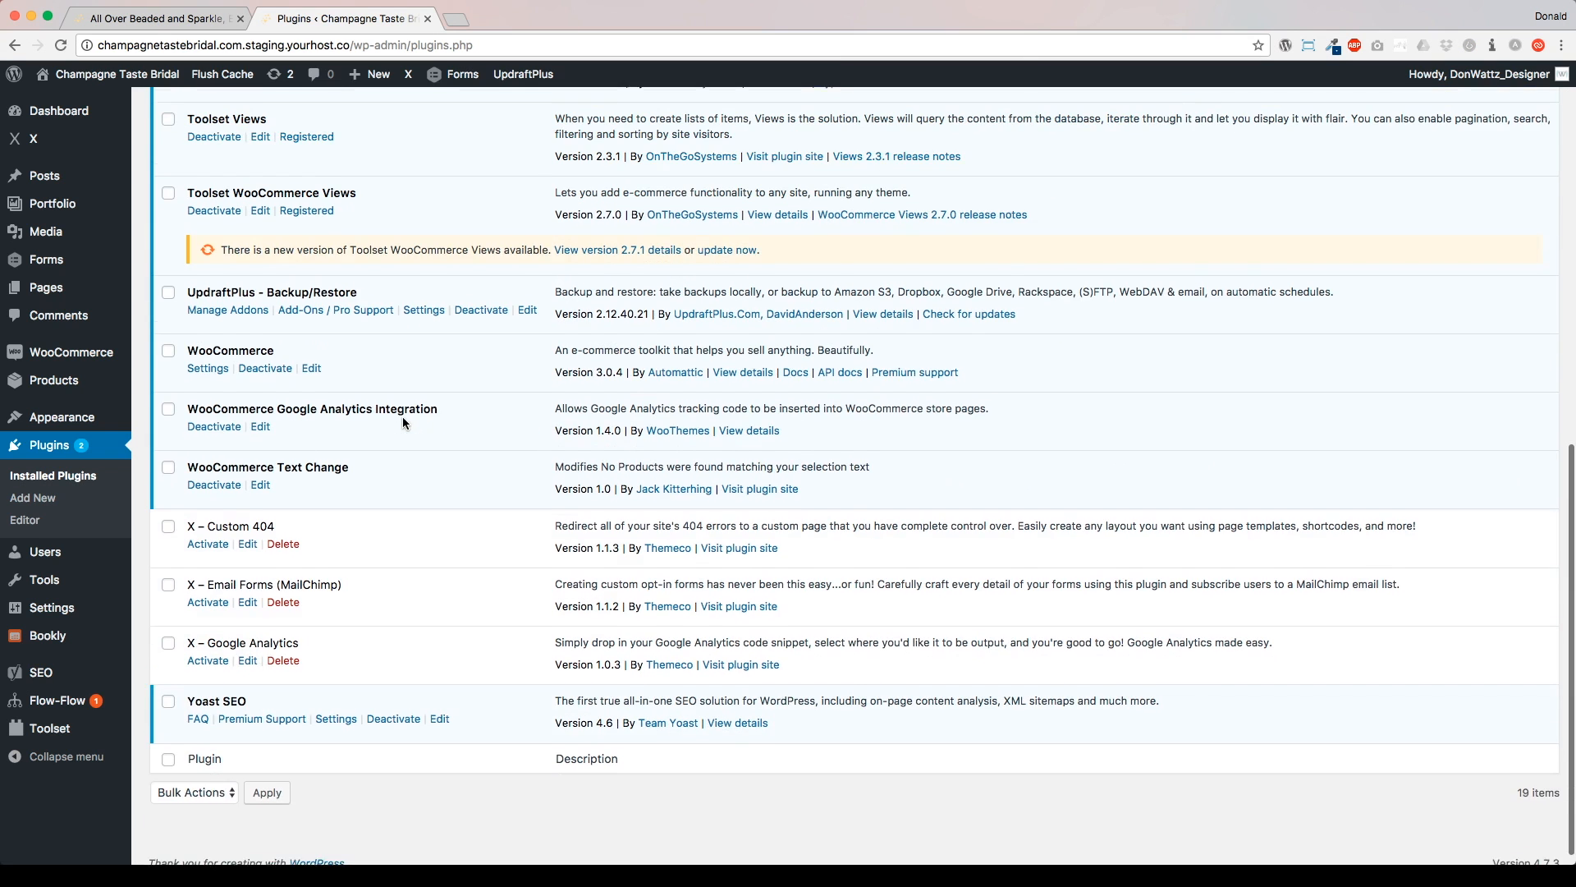
scroll(460, 460, up, 1)
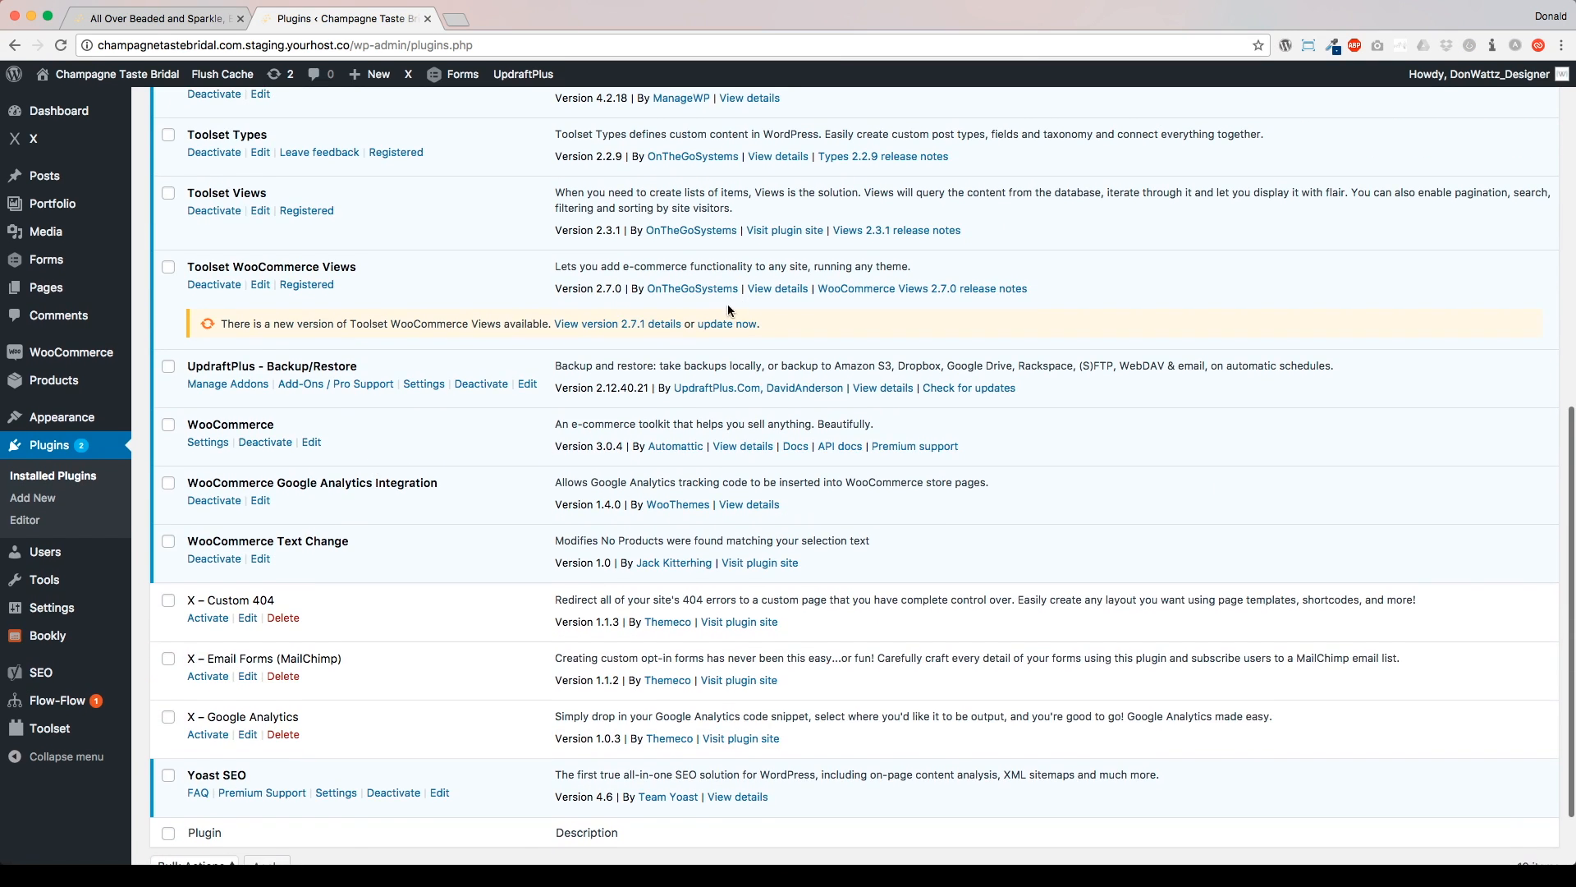
click(729, 323)
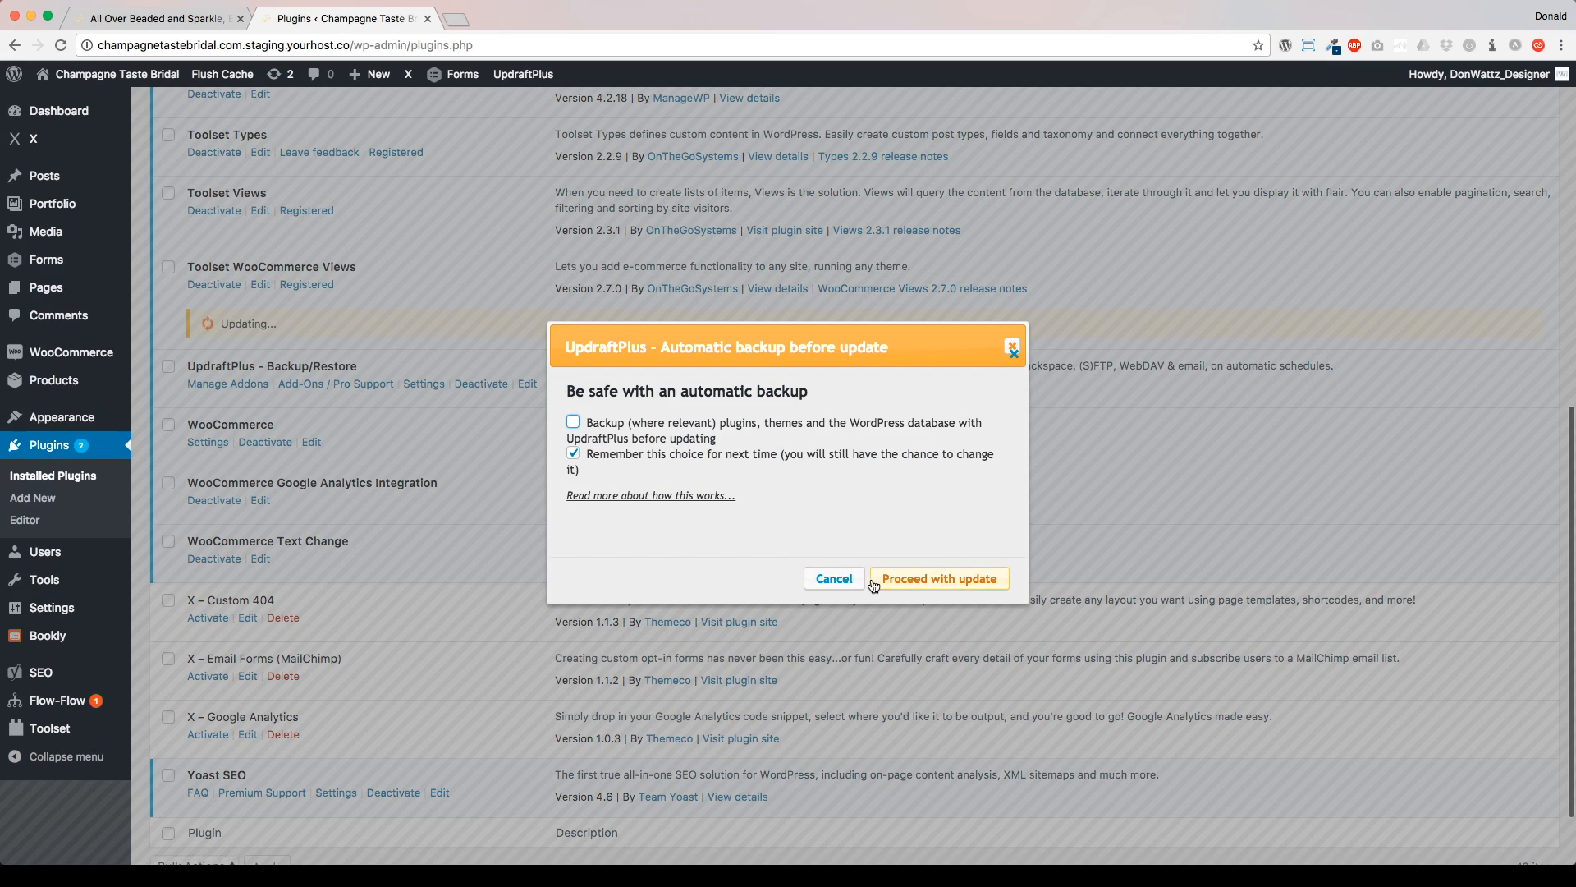
click(921, 580)
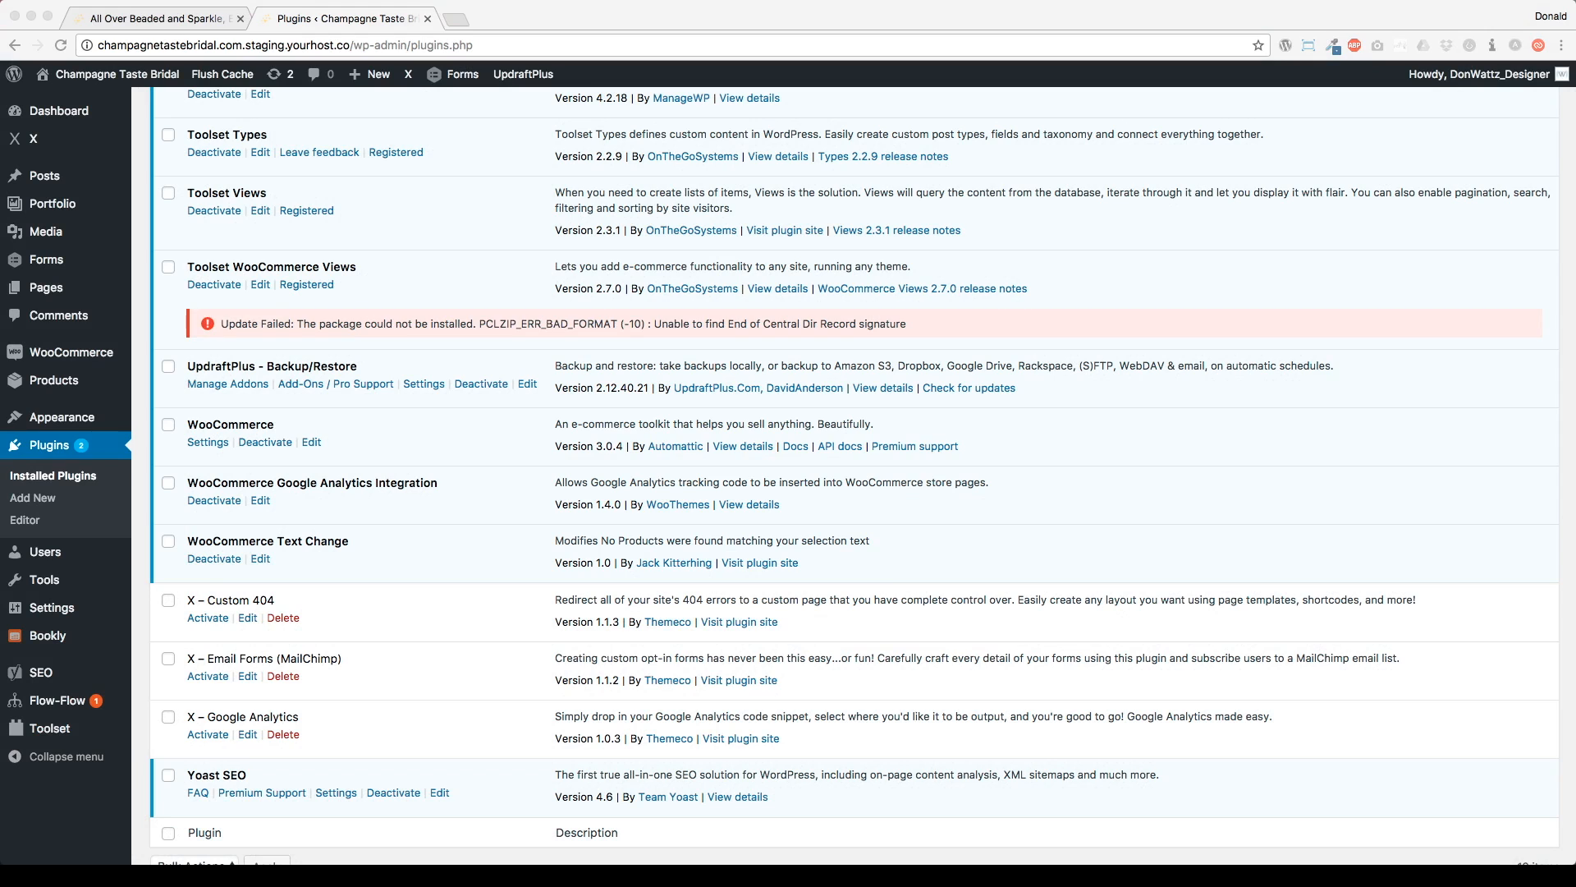
click(406, 282)
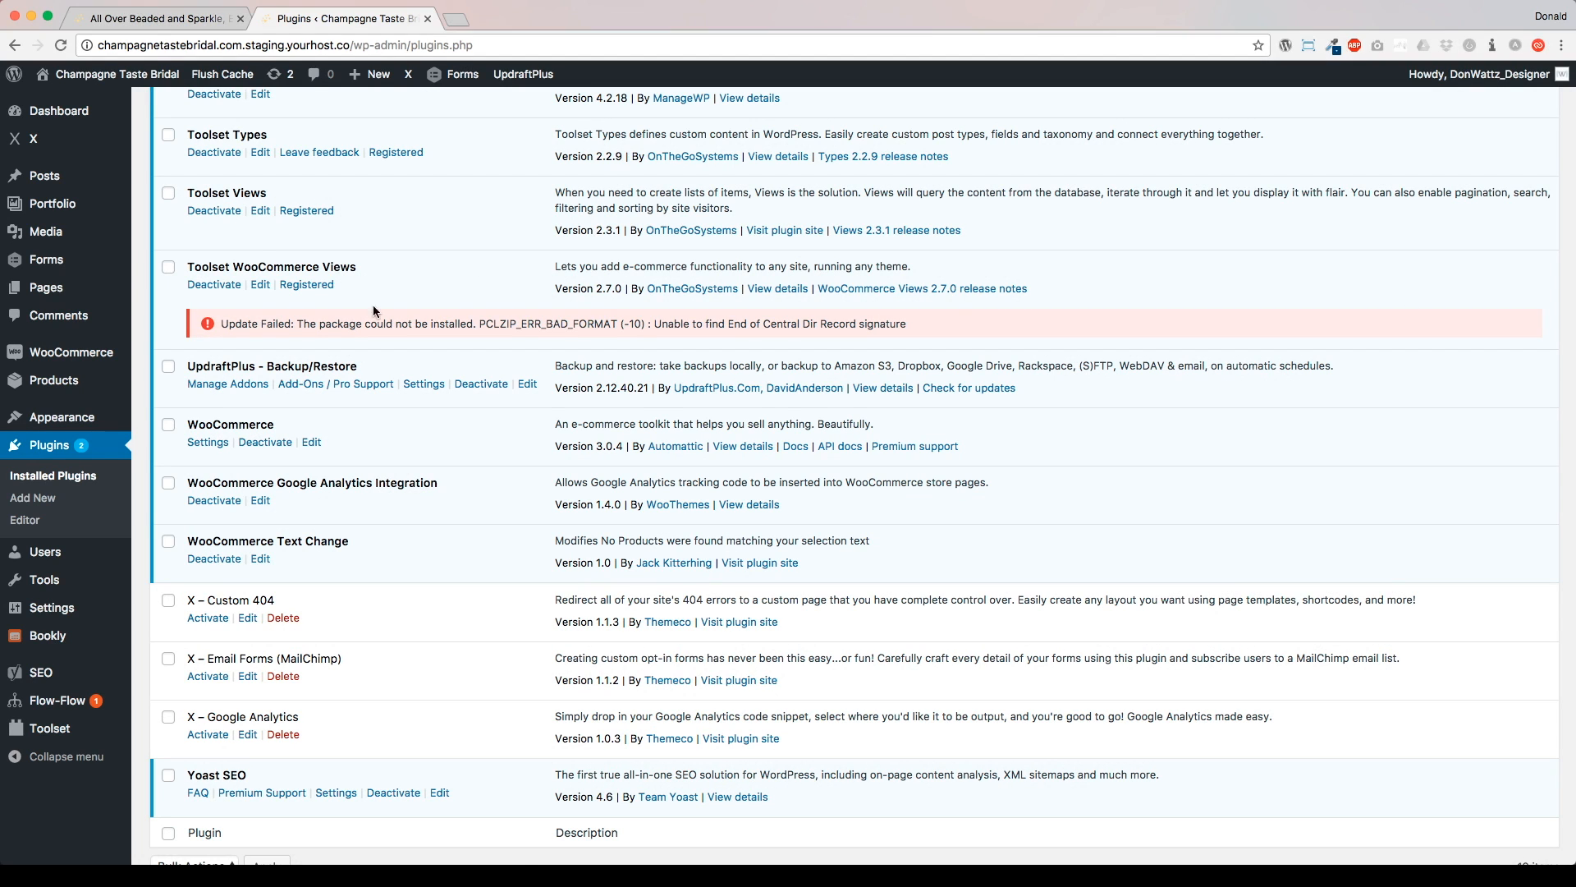
- Reload the installed plugins list and rerun the Toolset WooCommerce Views update to version 2.7.1 without an automatic backup
click(59, 444)
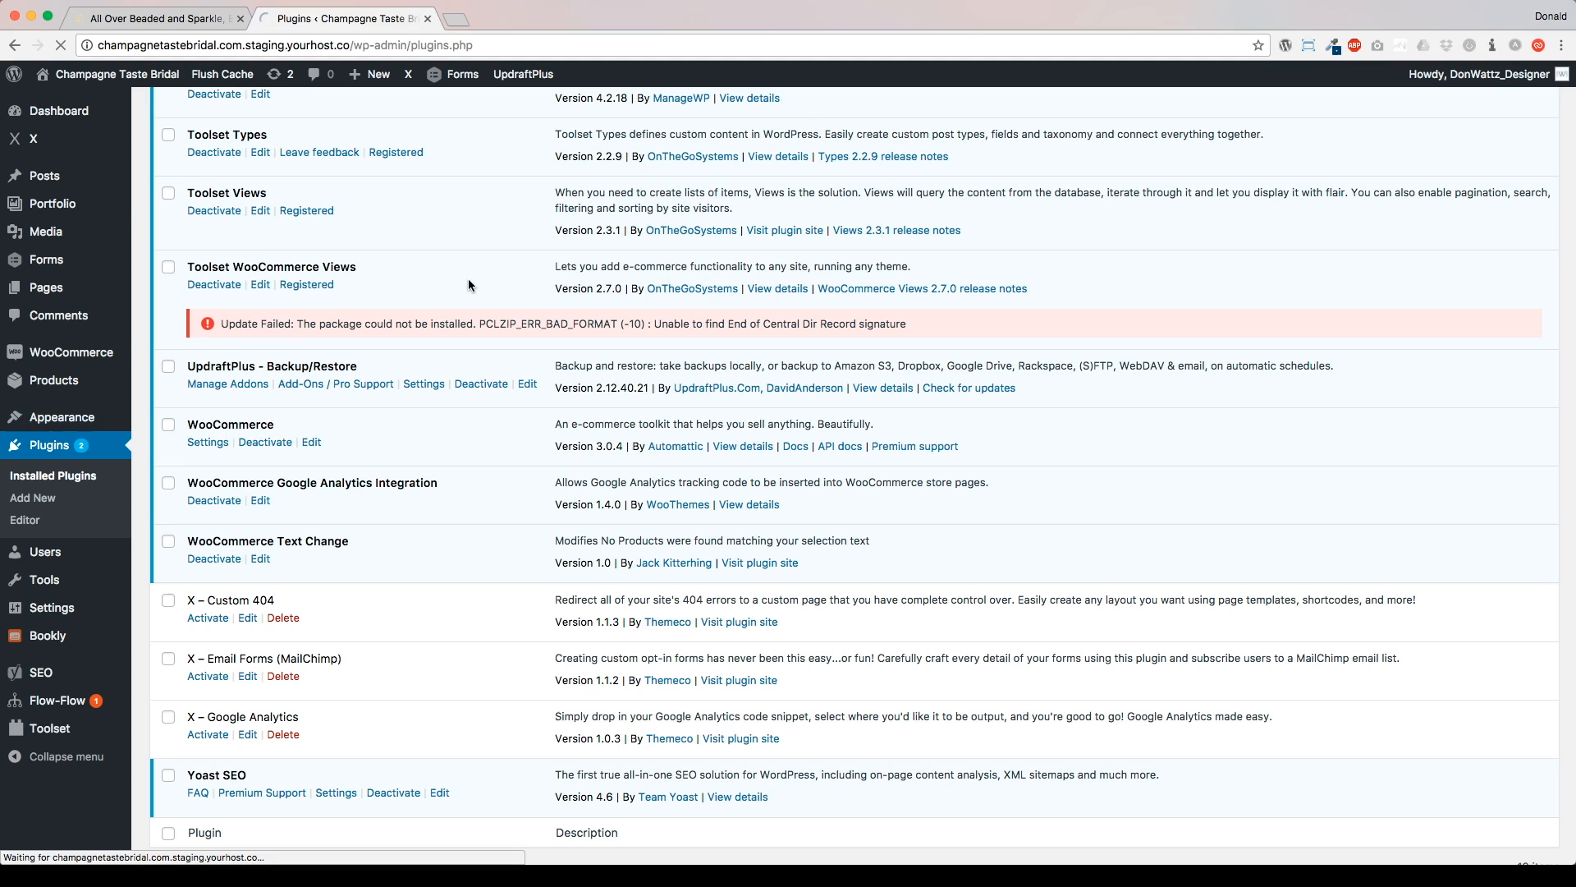
scroll(466, 279, down, 5)
scroll(464, 305, down, 3)
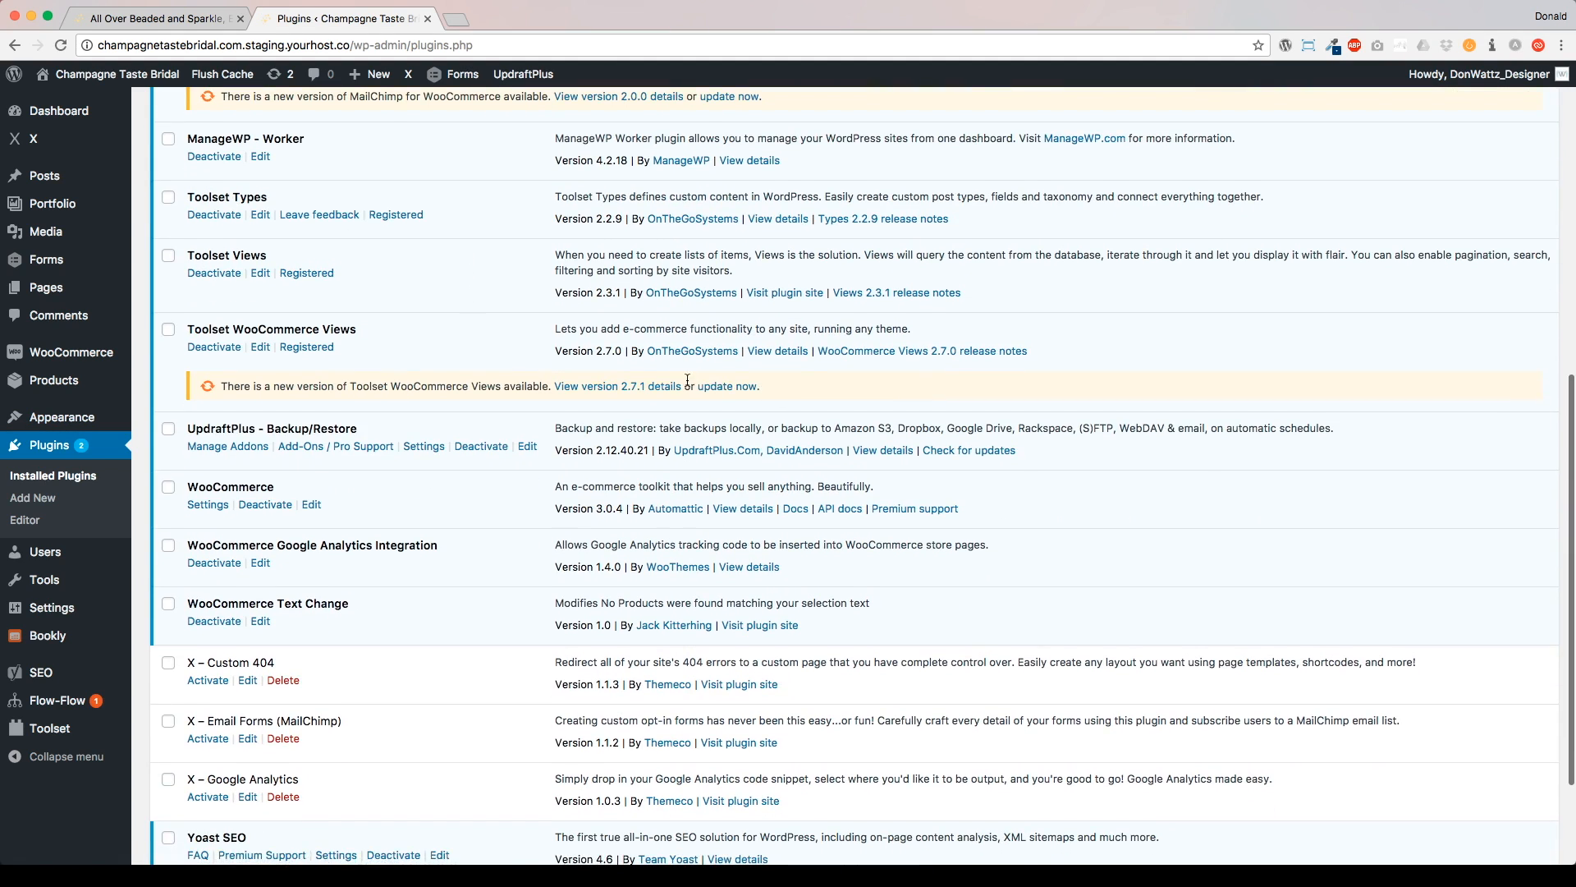
click(725, 384)
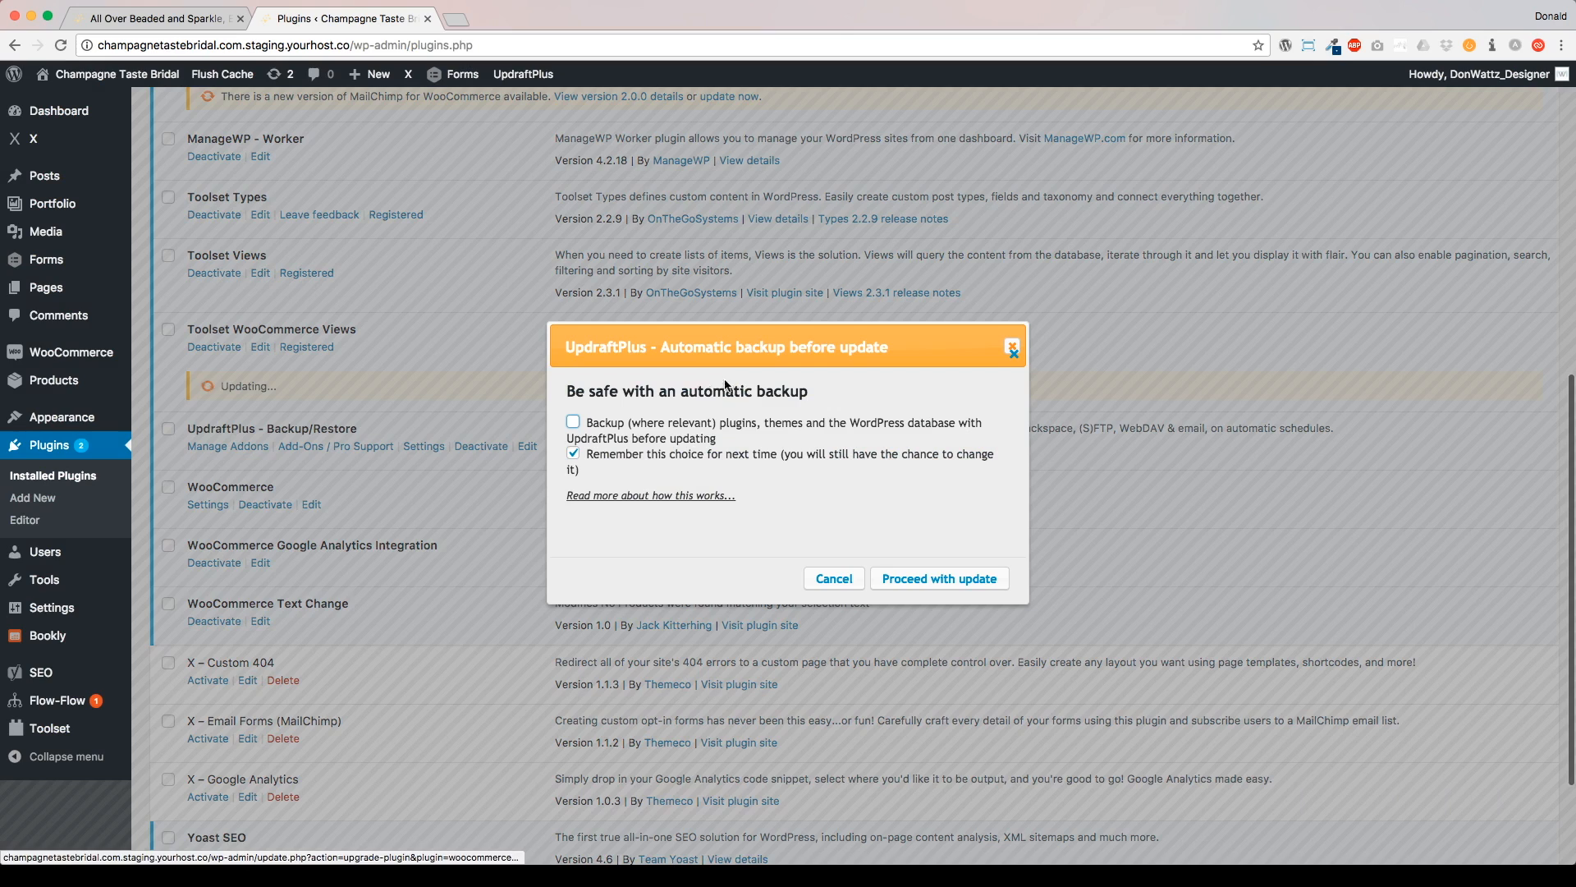
click(936, 579)
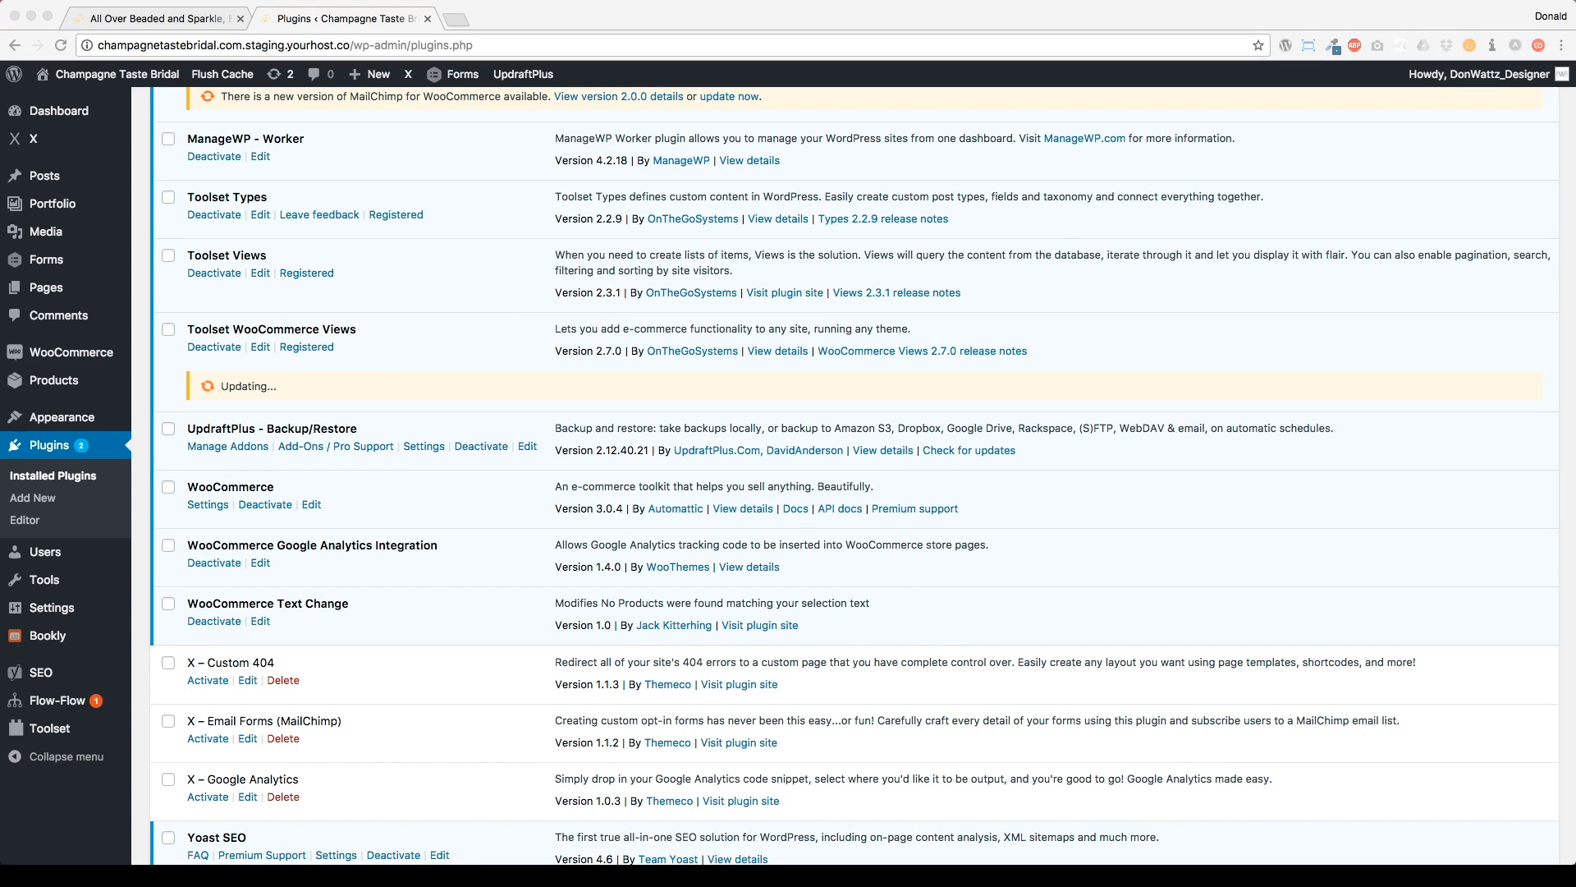
click(455, 337)
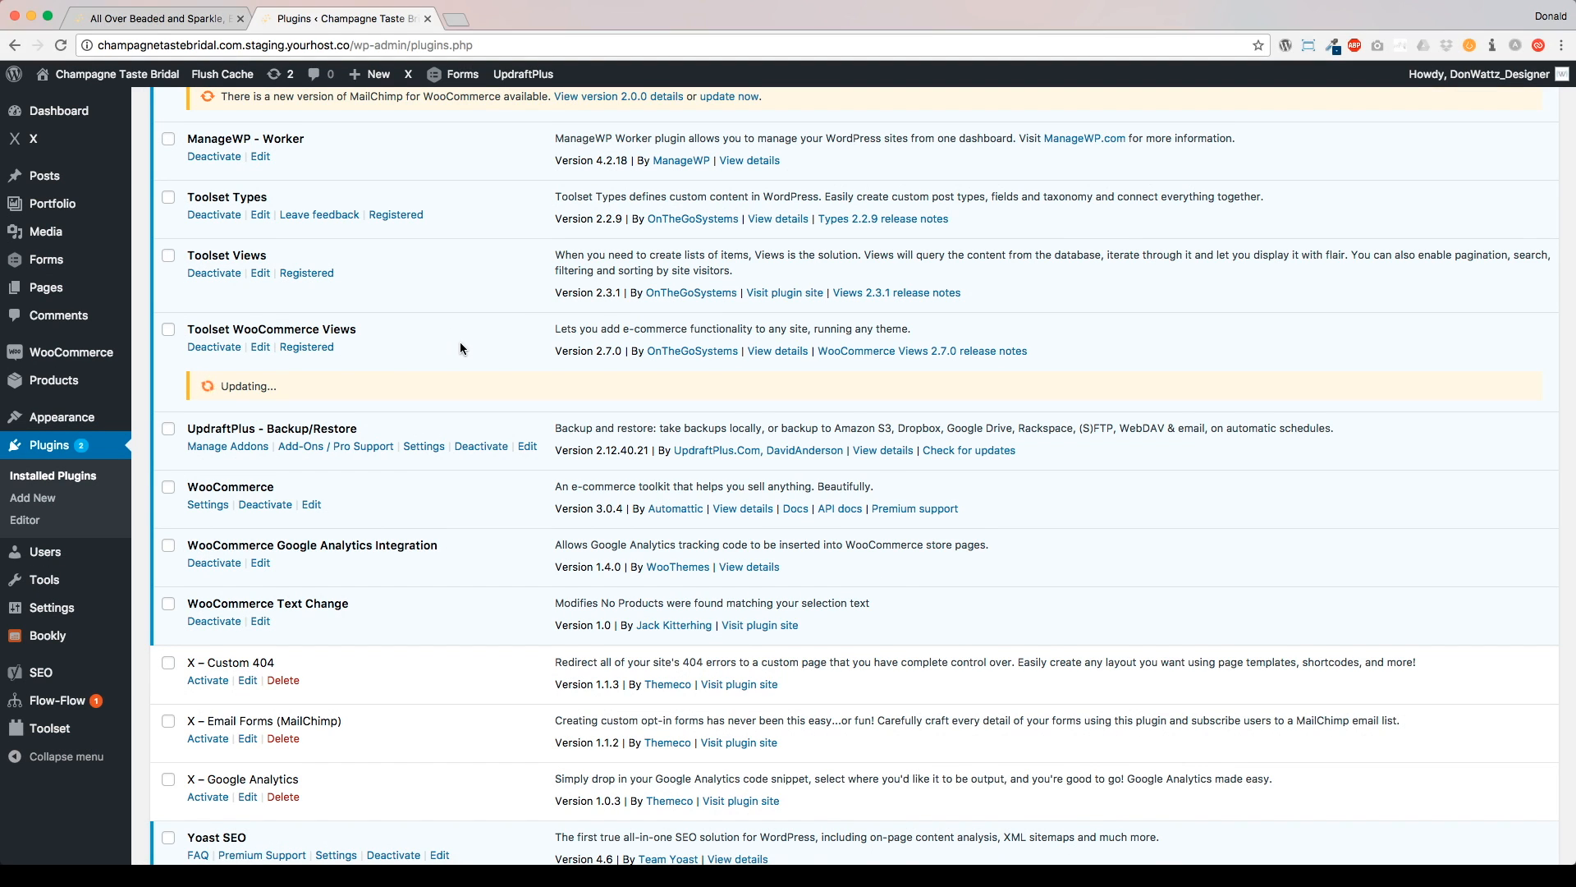
scroll(455, 338, up, 2)
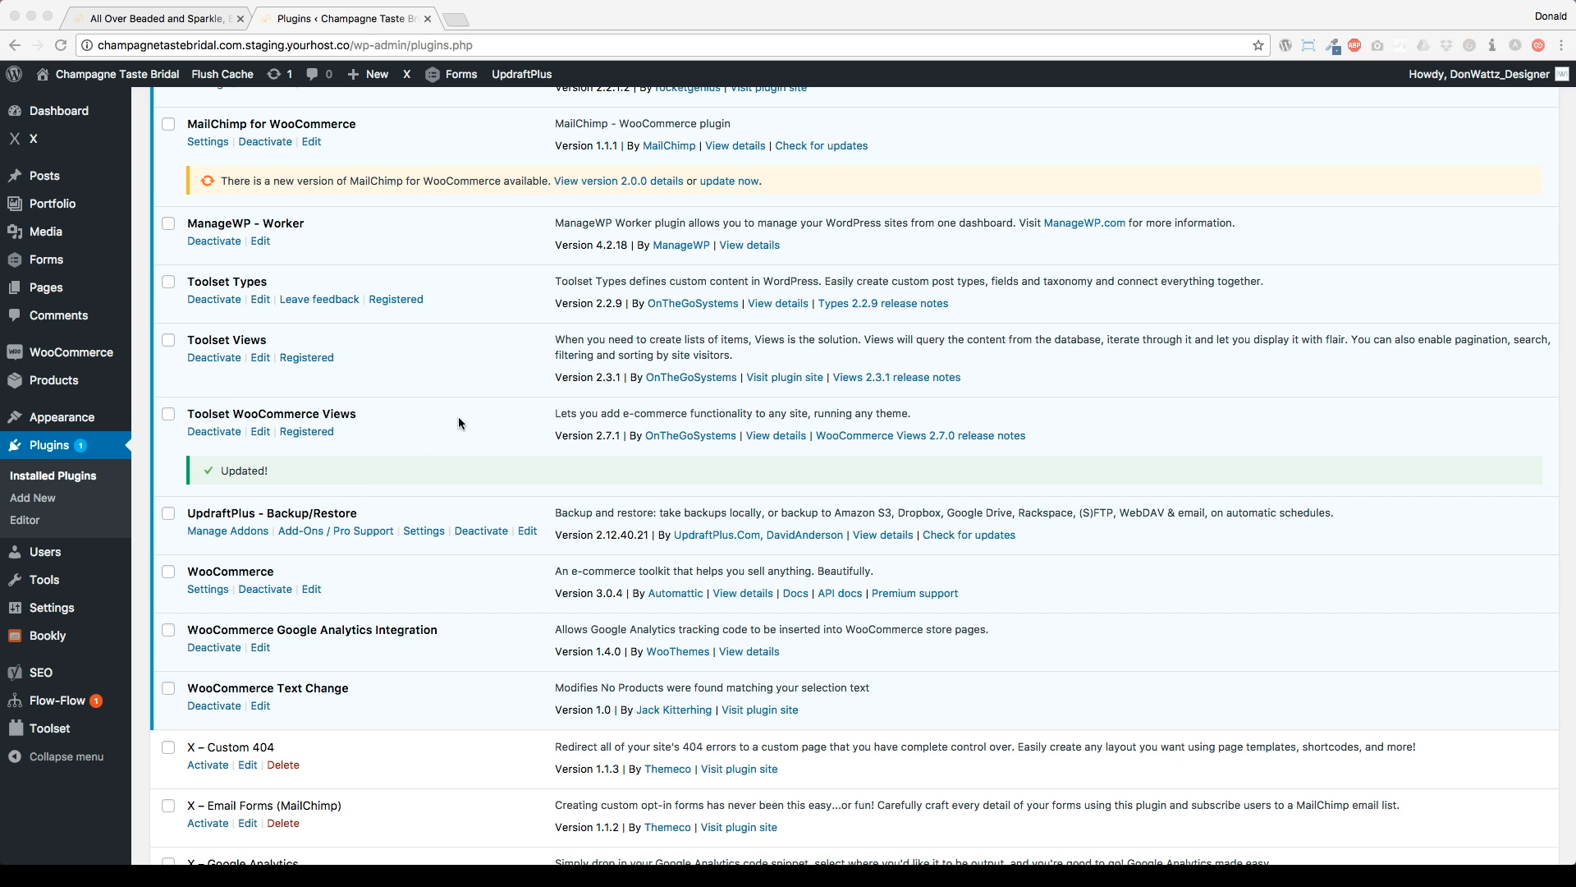
- Reload the Eden Bridal Gown product page and check its layout after the Toolset WooCommerce Views update
click(156, 18)
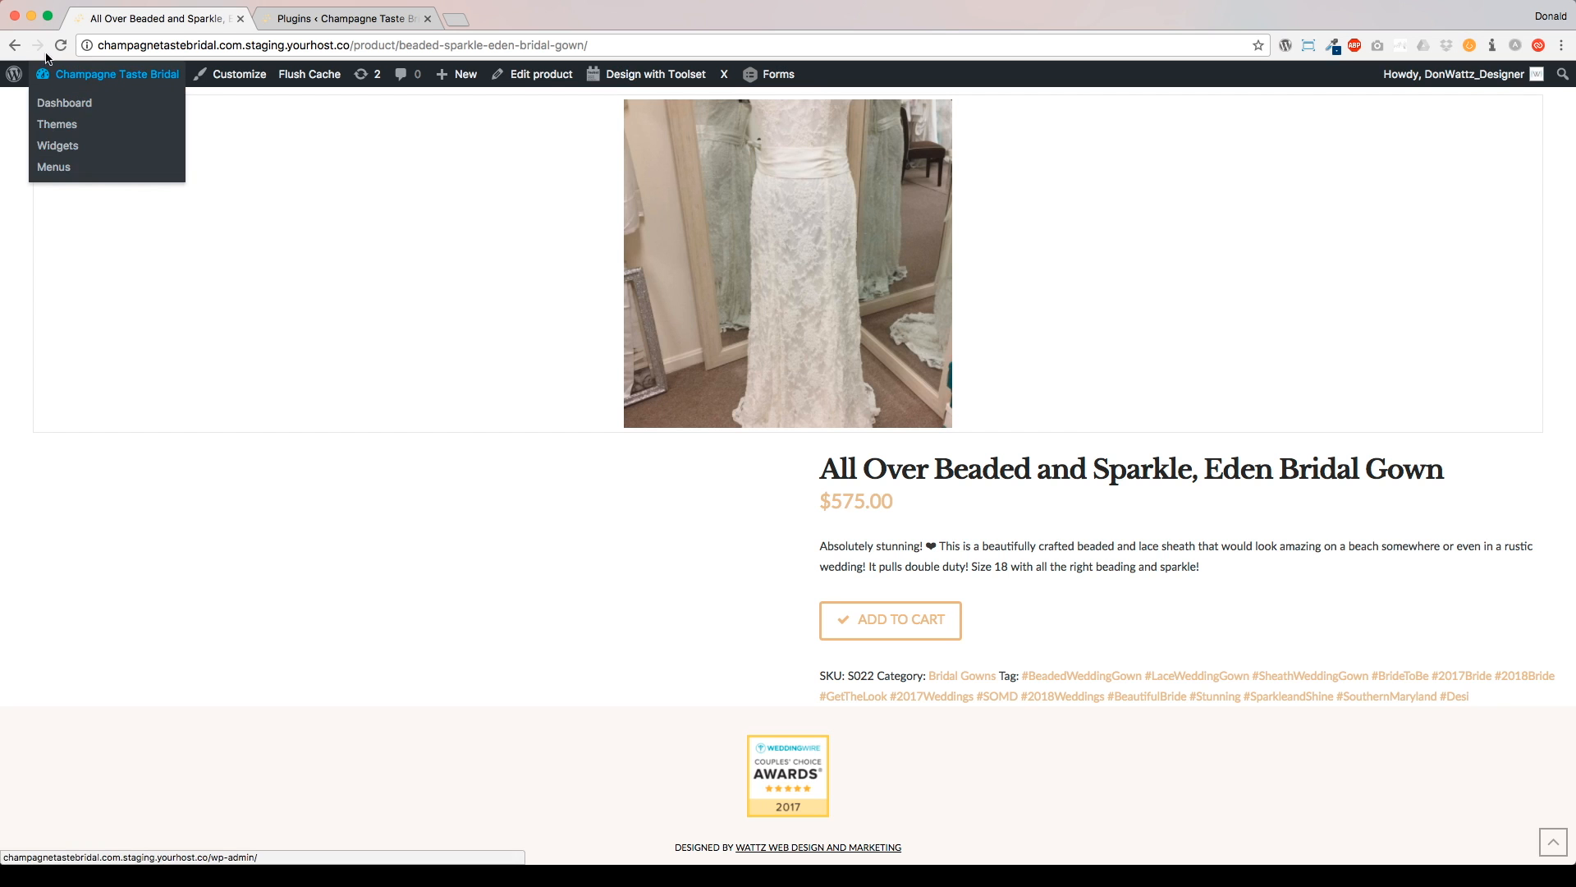
click(60, 46)
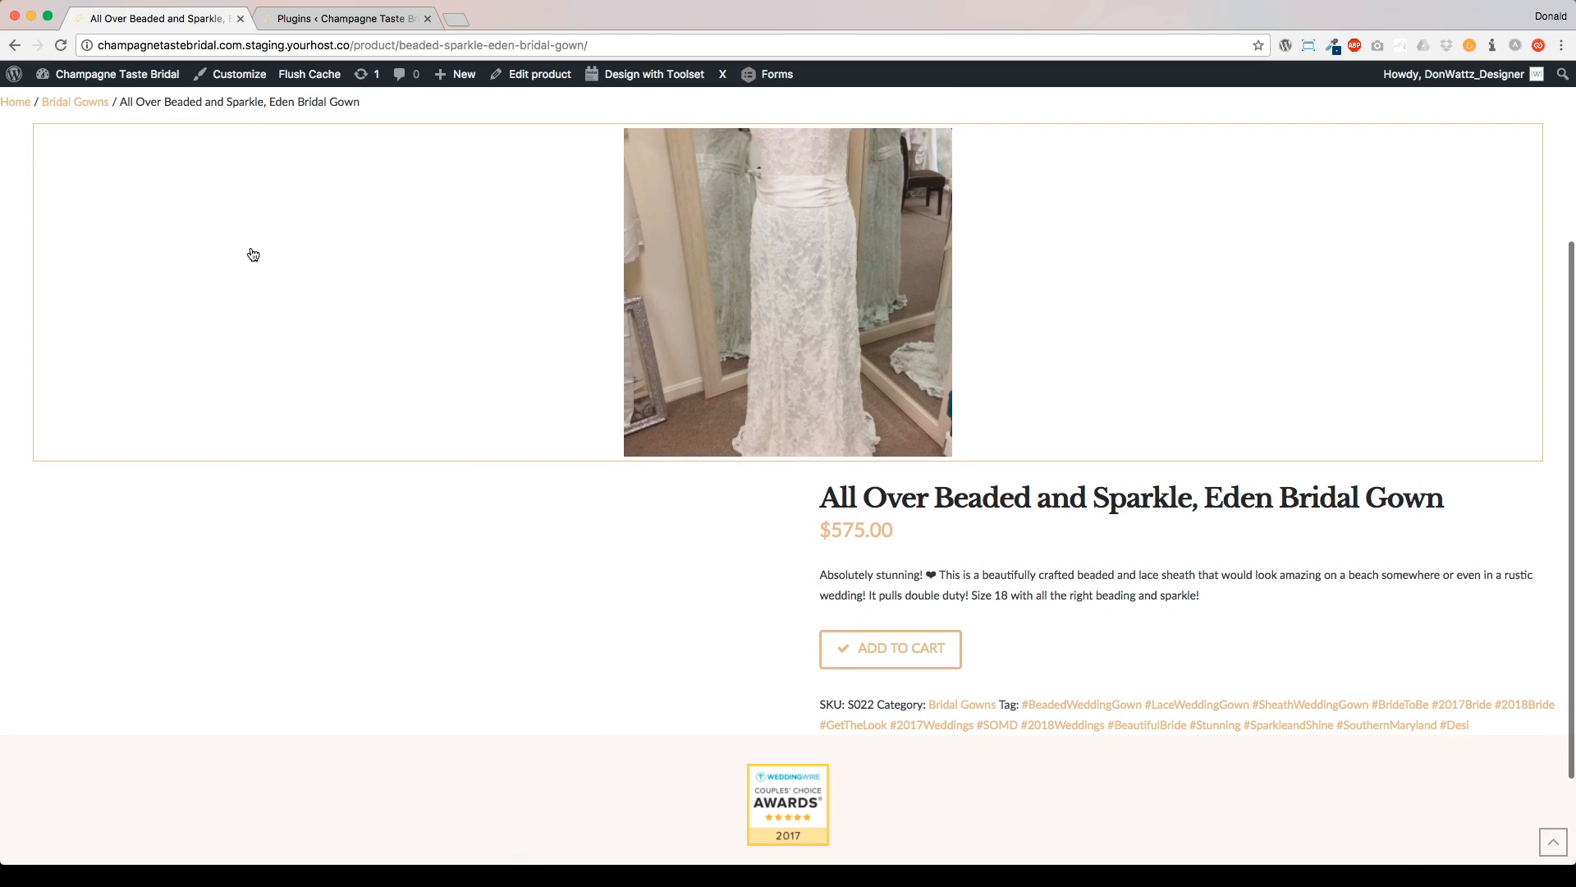
right_click(292, 291)
click(273, 171)
- Deactivate the Toolset WooCommerce Views plugin in the installed plugins list
click(345, 19)
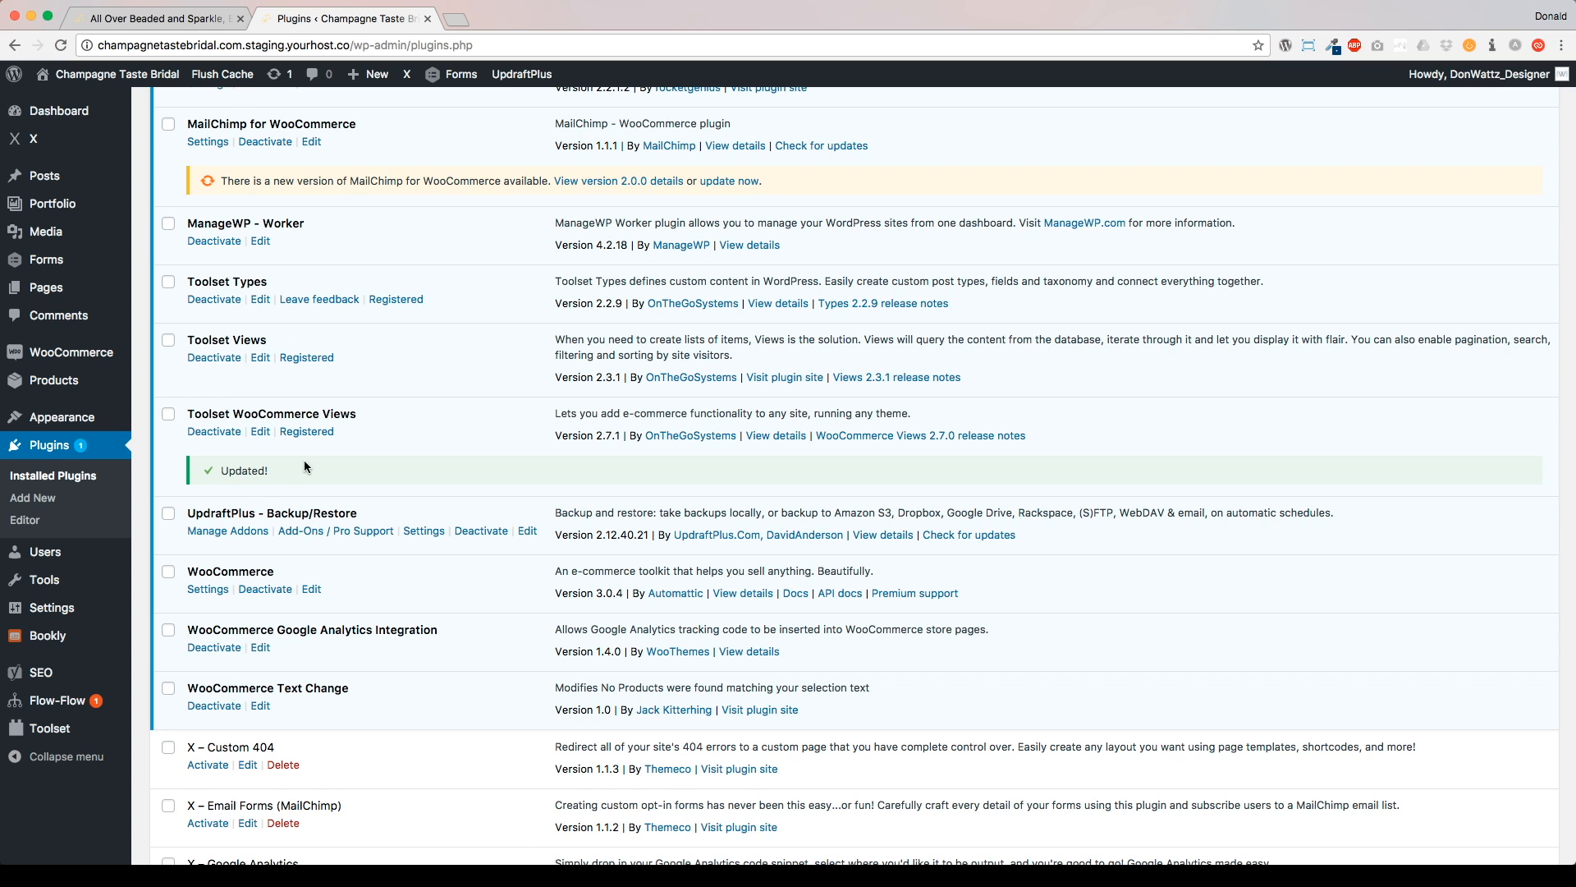
click(214, 431)
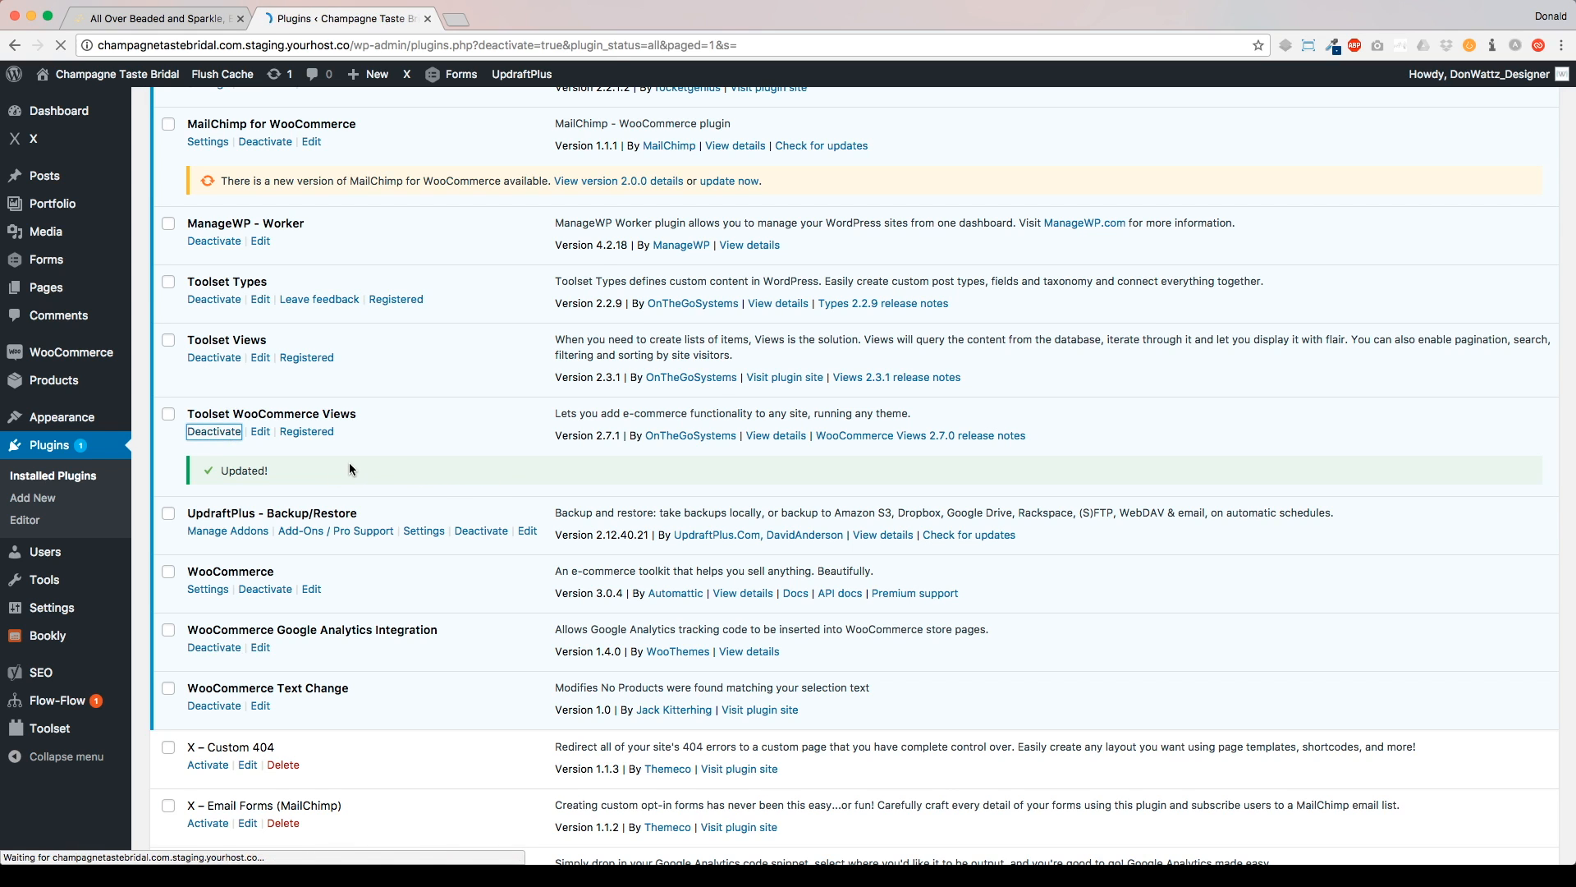
scroll(271, 472, down, 10)
- Deactivate the Toolset Types and Toolset Views plugins together with a bulk action in the installed plugins list
scroll(271, 472, down, 3)
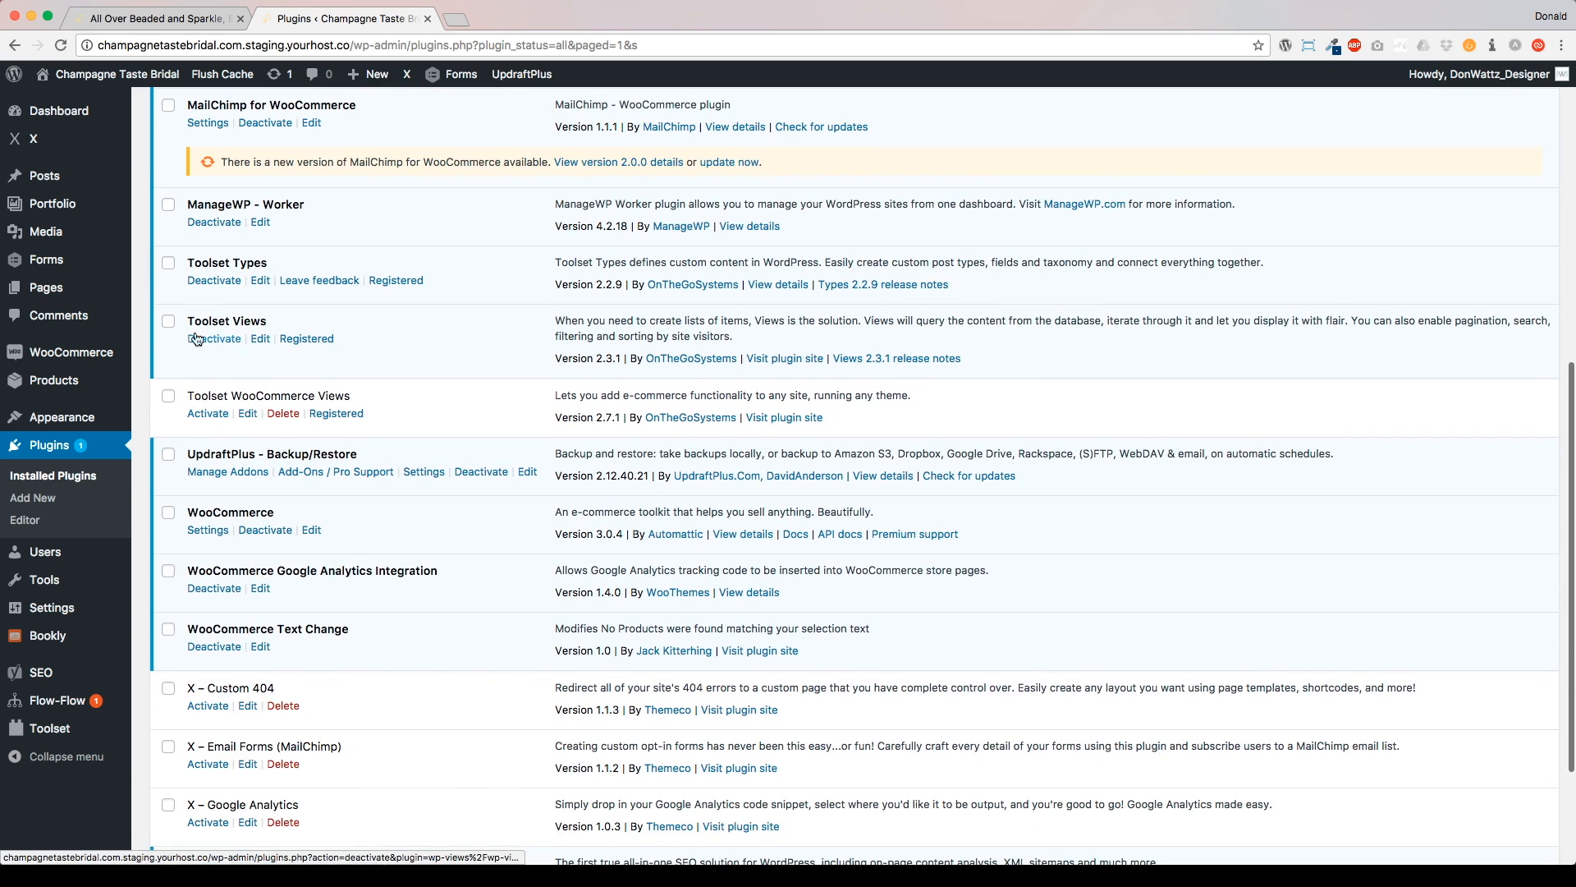
click(168, 262)
scroll(170, 322, up, 8)
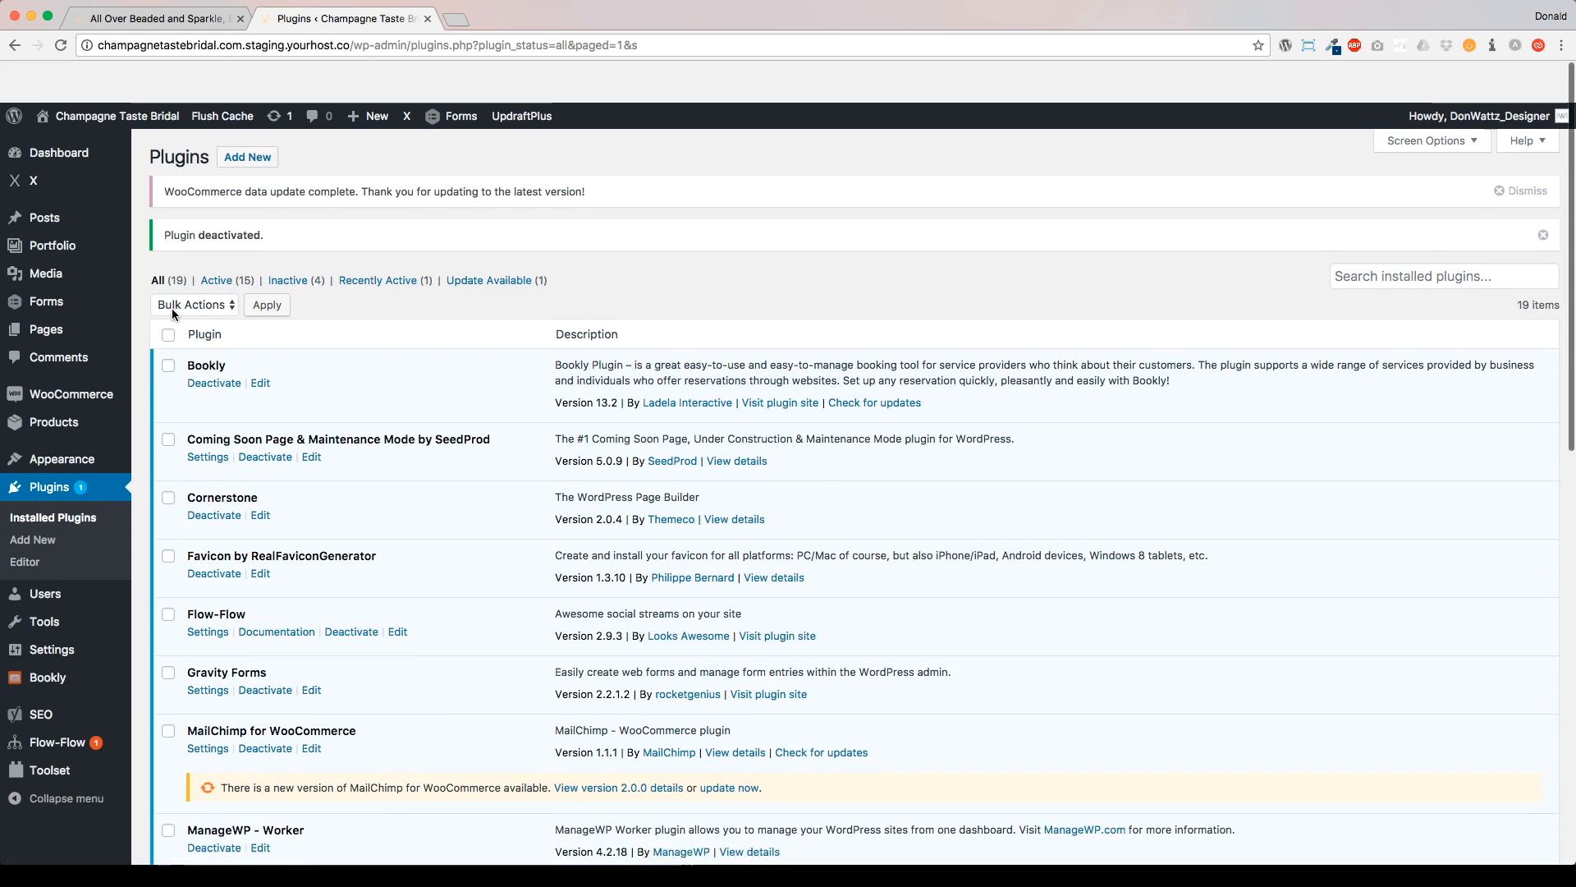
click(193, 263)
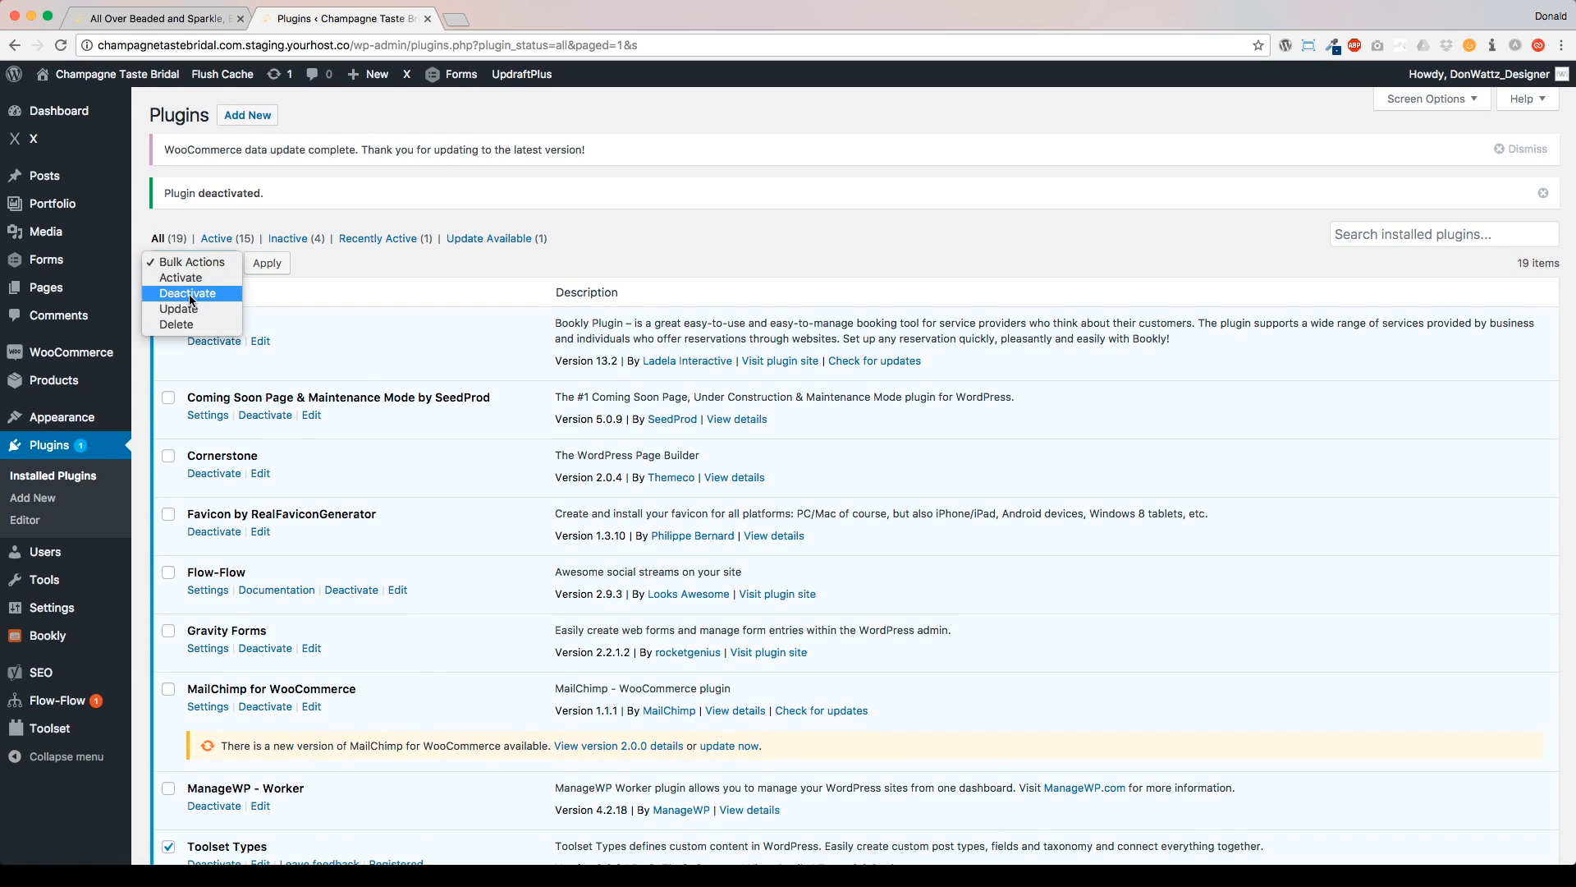
click(234, 293)
click(267, 263)
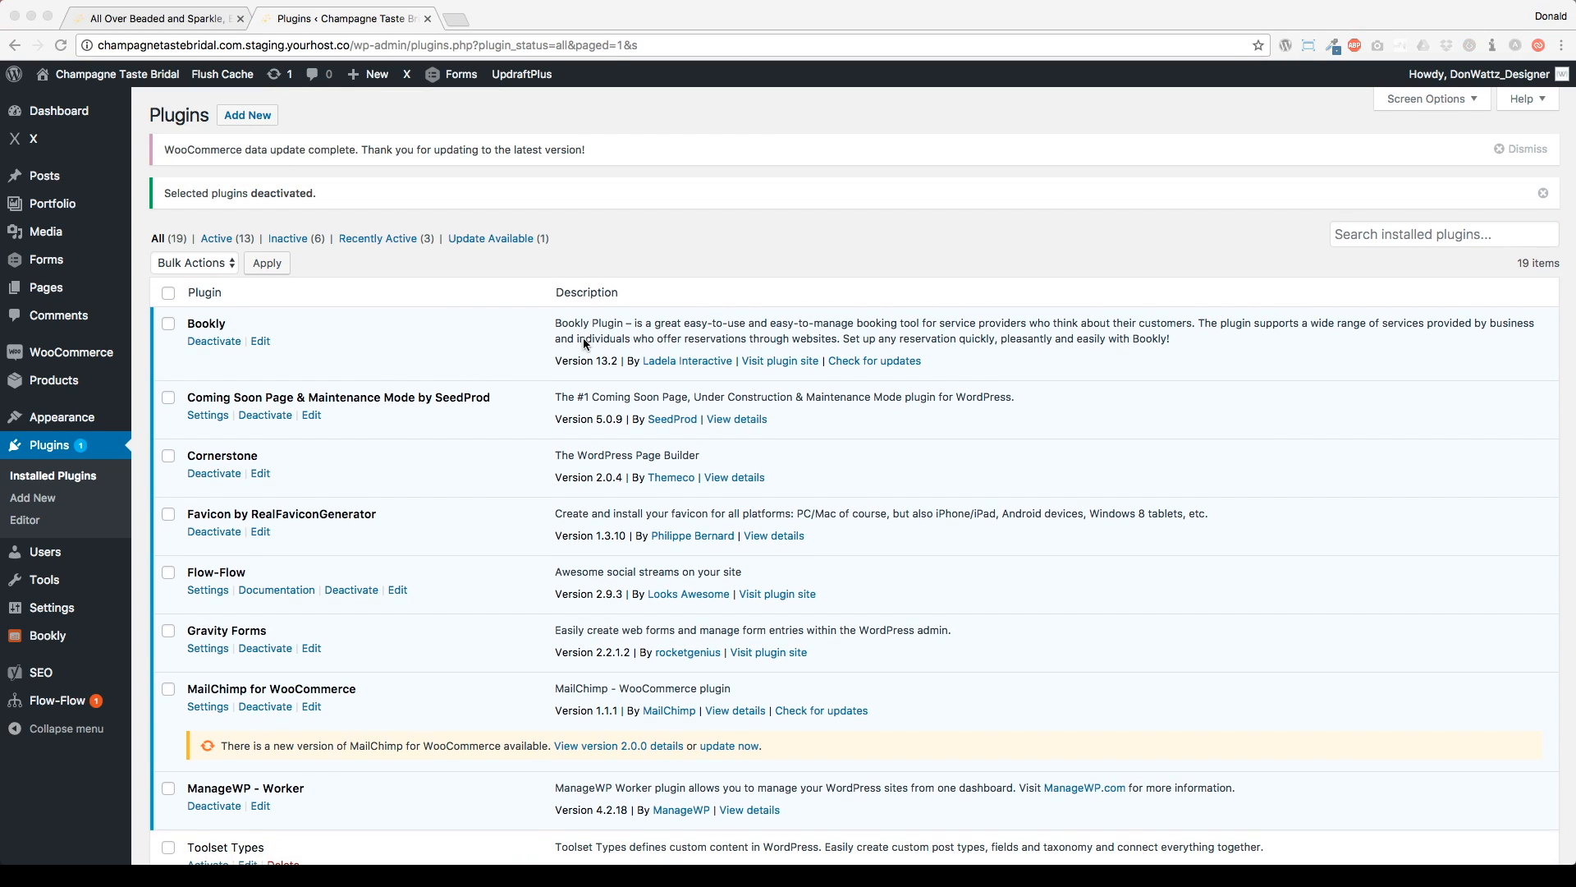
- Reload the Eden Bridal Gown product page and check its layout with all Toolset plugins deactivated
click(465, 106)
click(187, 19)
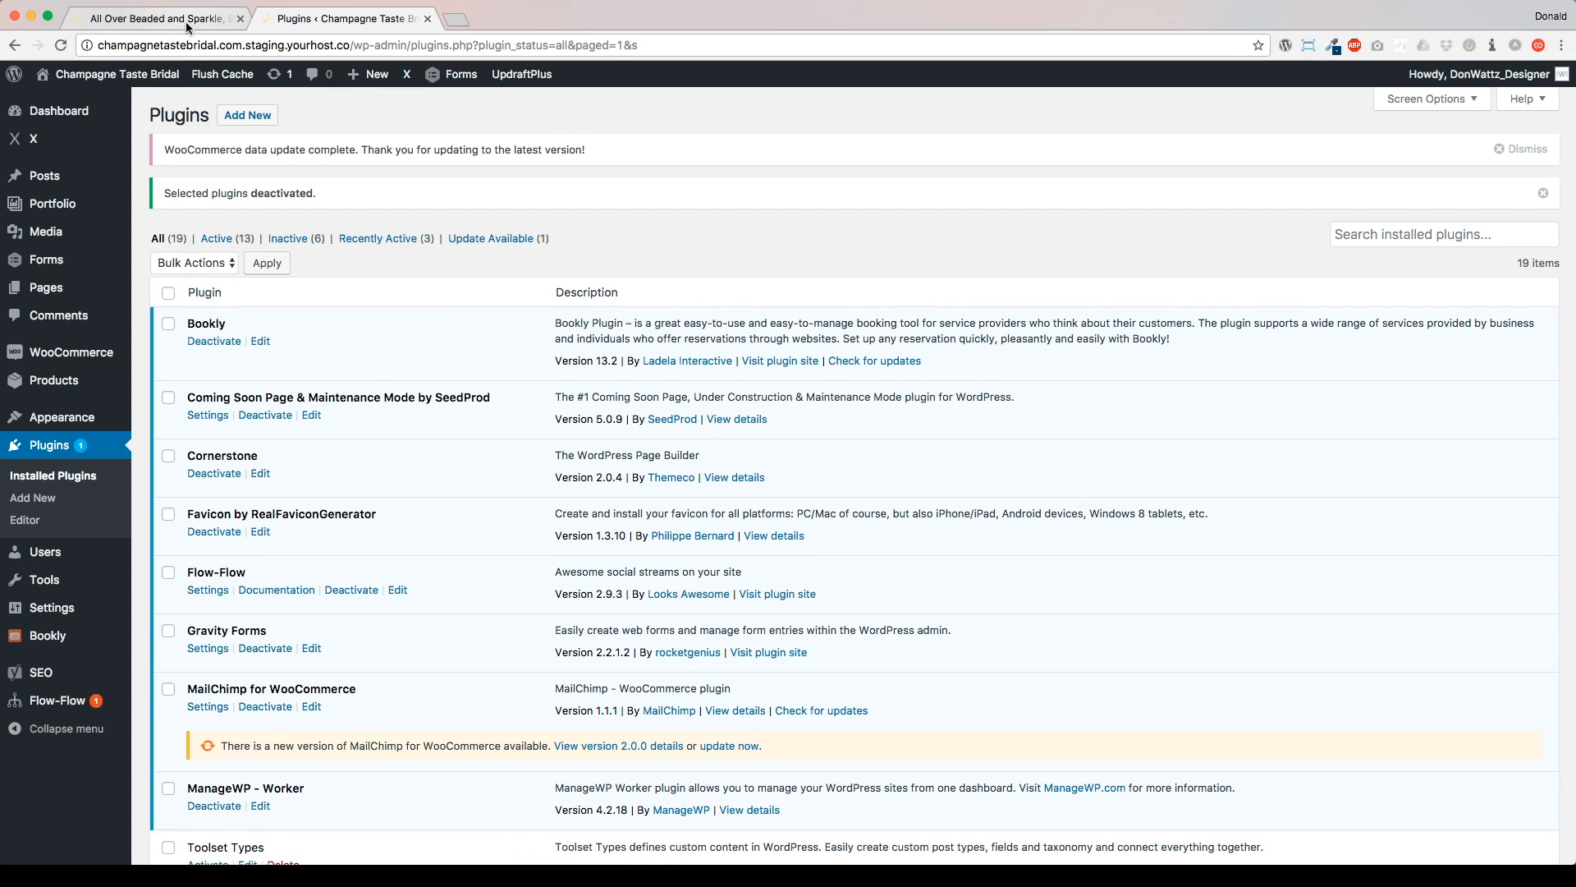
key(super+r)
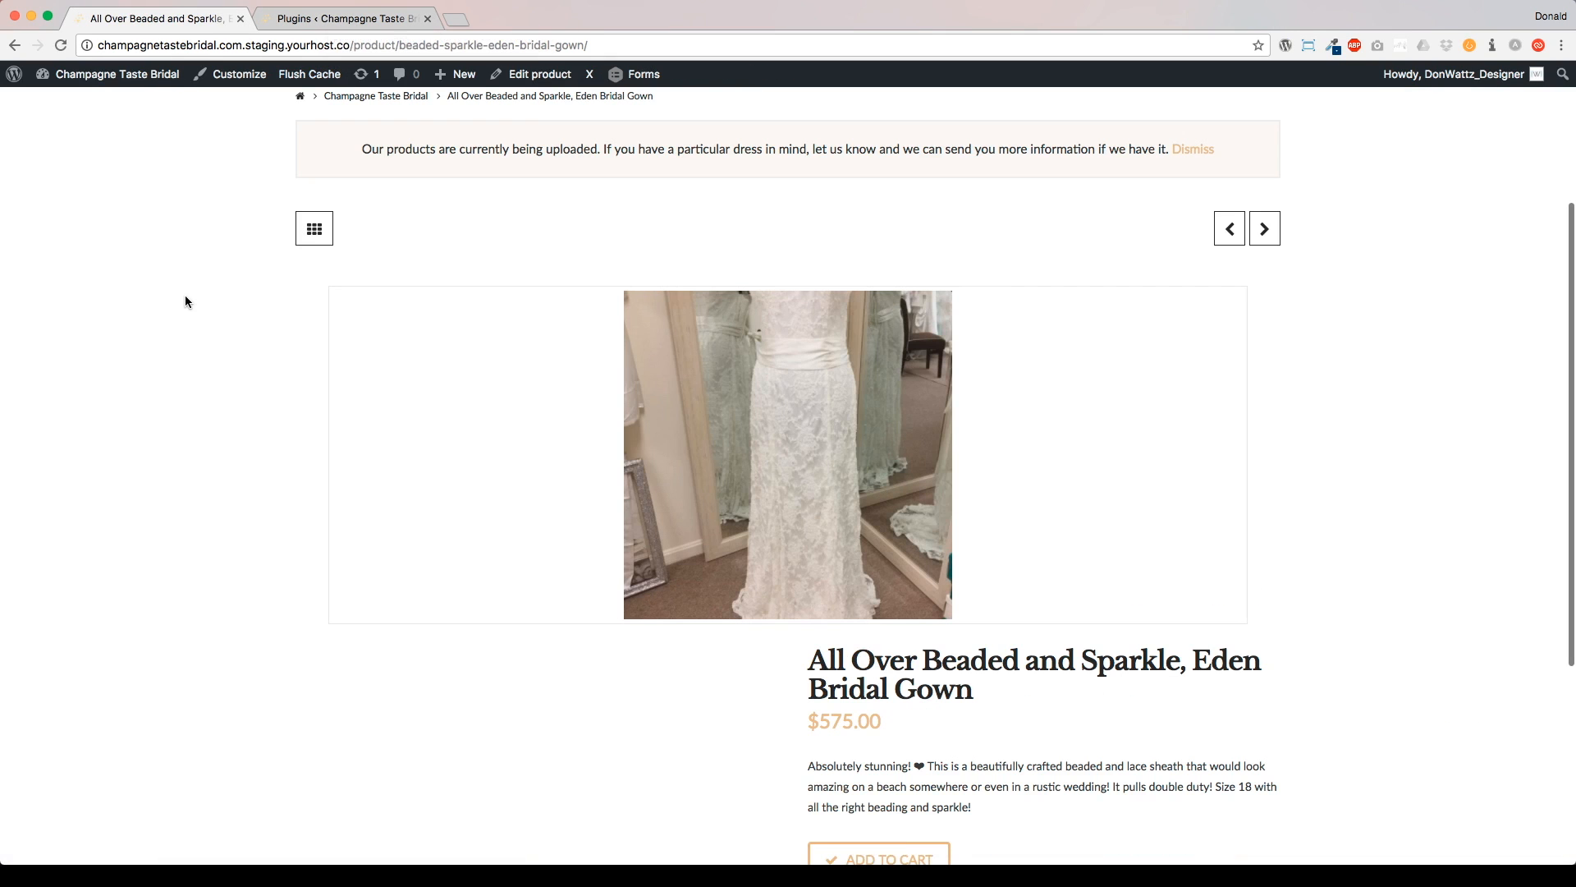
scroll(179, 298, down, 1)
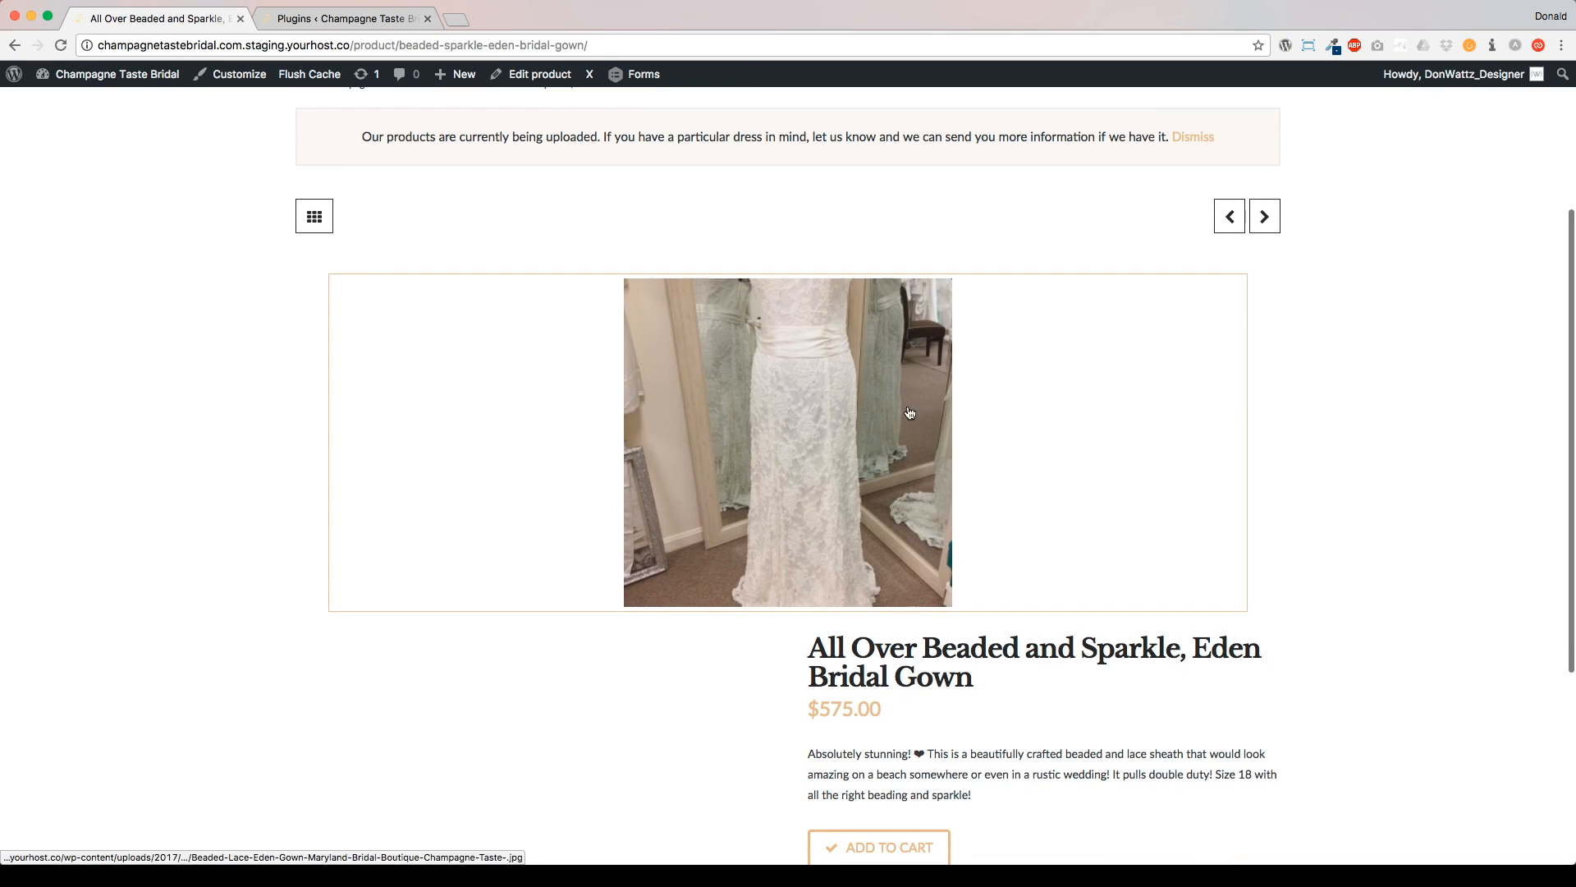
- Inspect the gown image's HTML and CSS briefly, and look over the rest of the product page
right_click(465, 416)
click(549, 520)
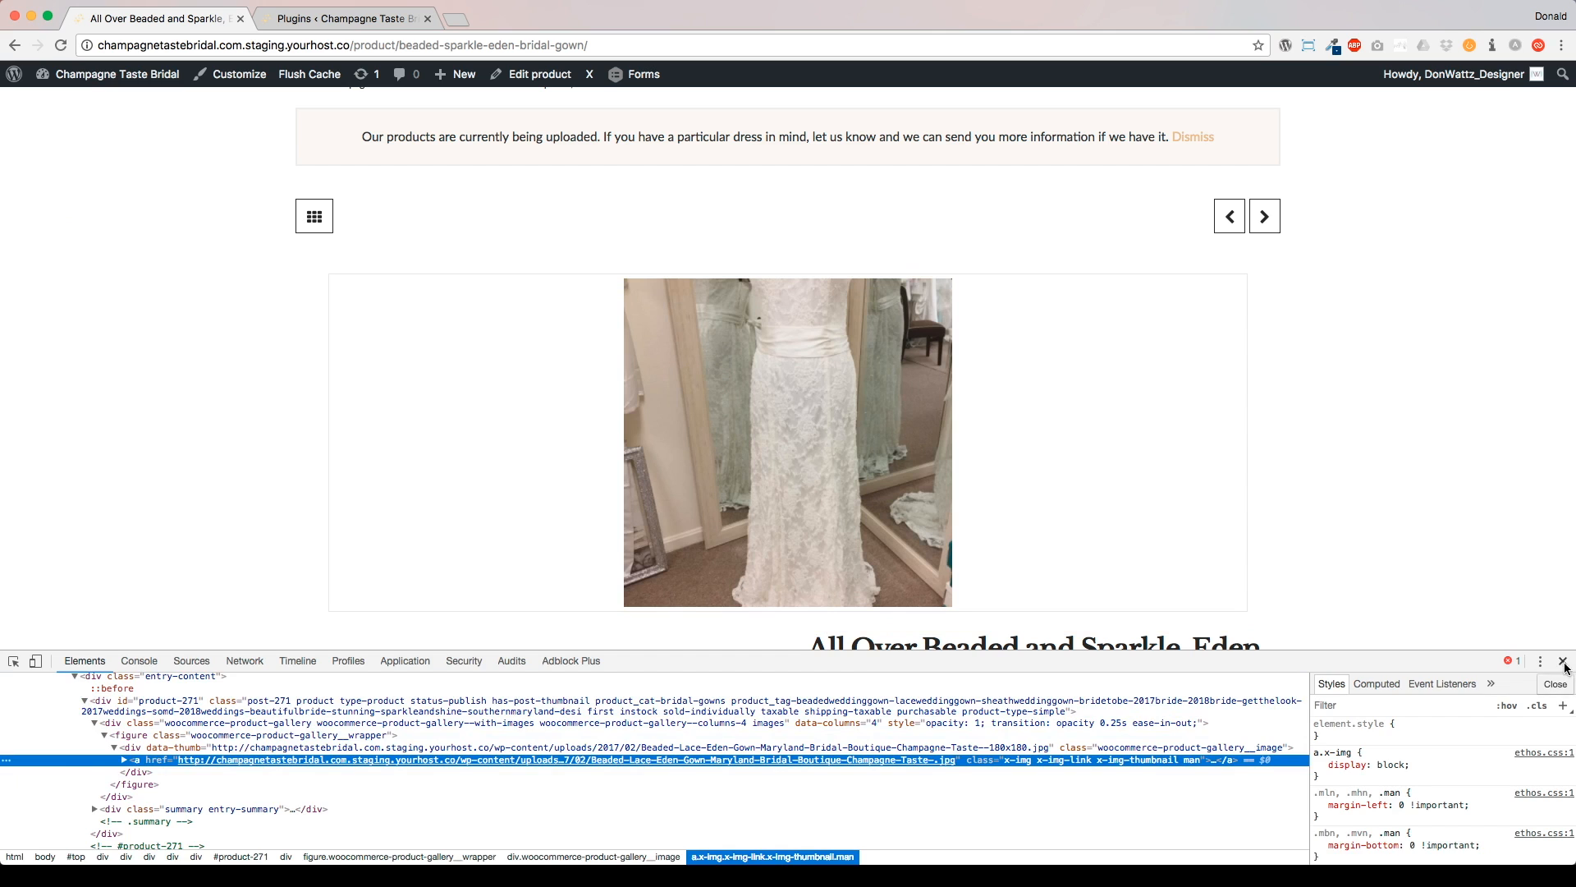
click(1563, 661)
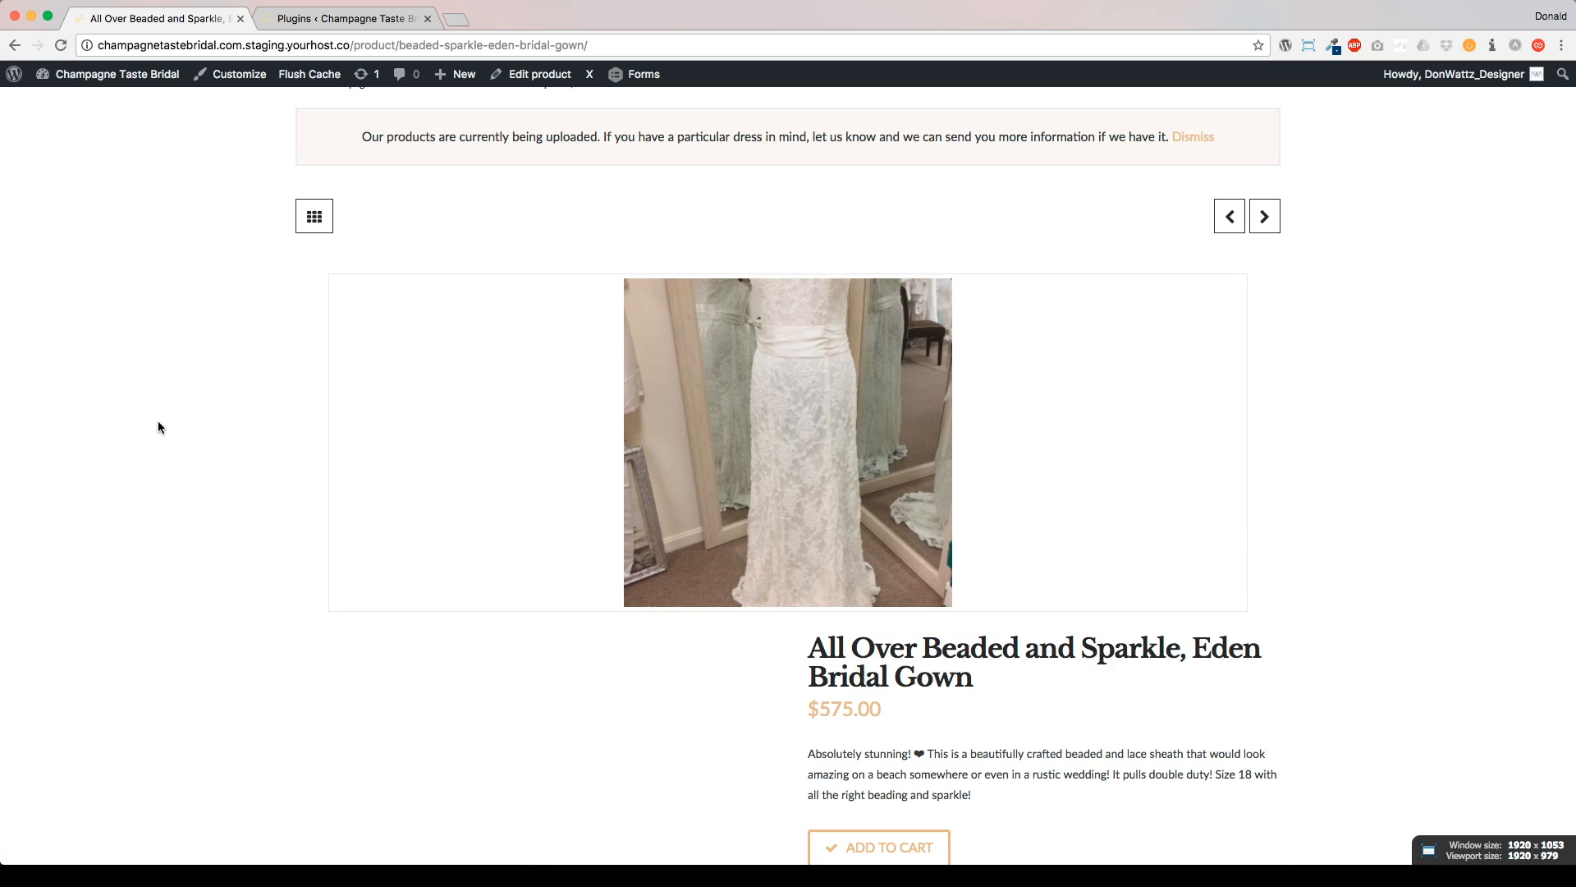
scroll(158, 420, down, 5)
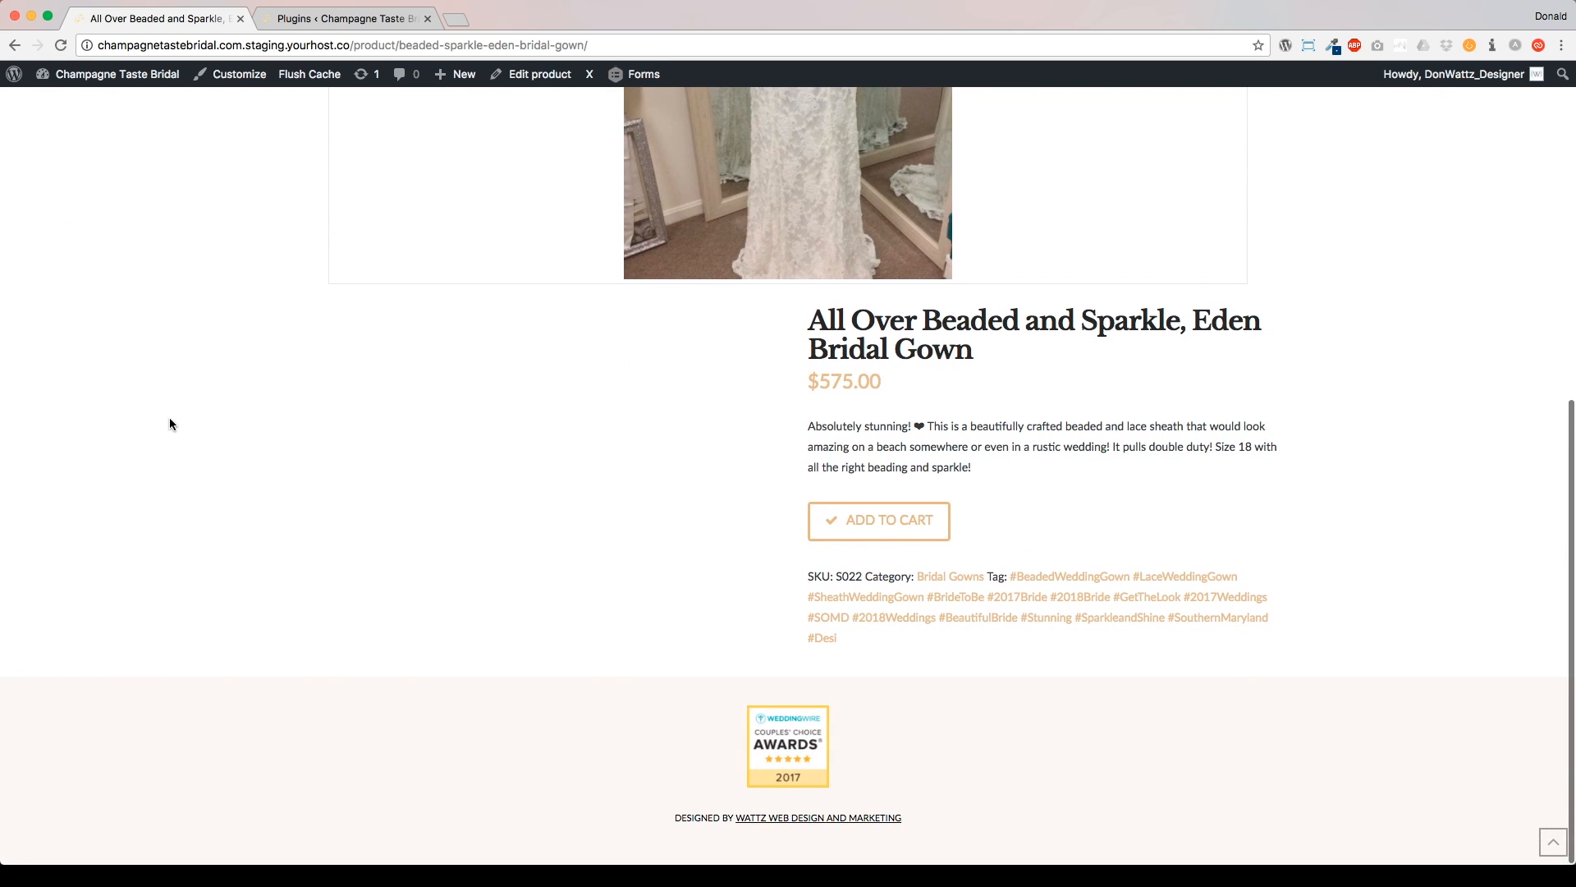
- Update the MailChimp for WooCommerce plugin to version 2.0.0 from the installed plugins list
click(345, 18)
scroll(441, 439, down, 1)
scroll(441, 431, down, 8)
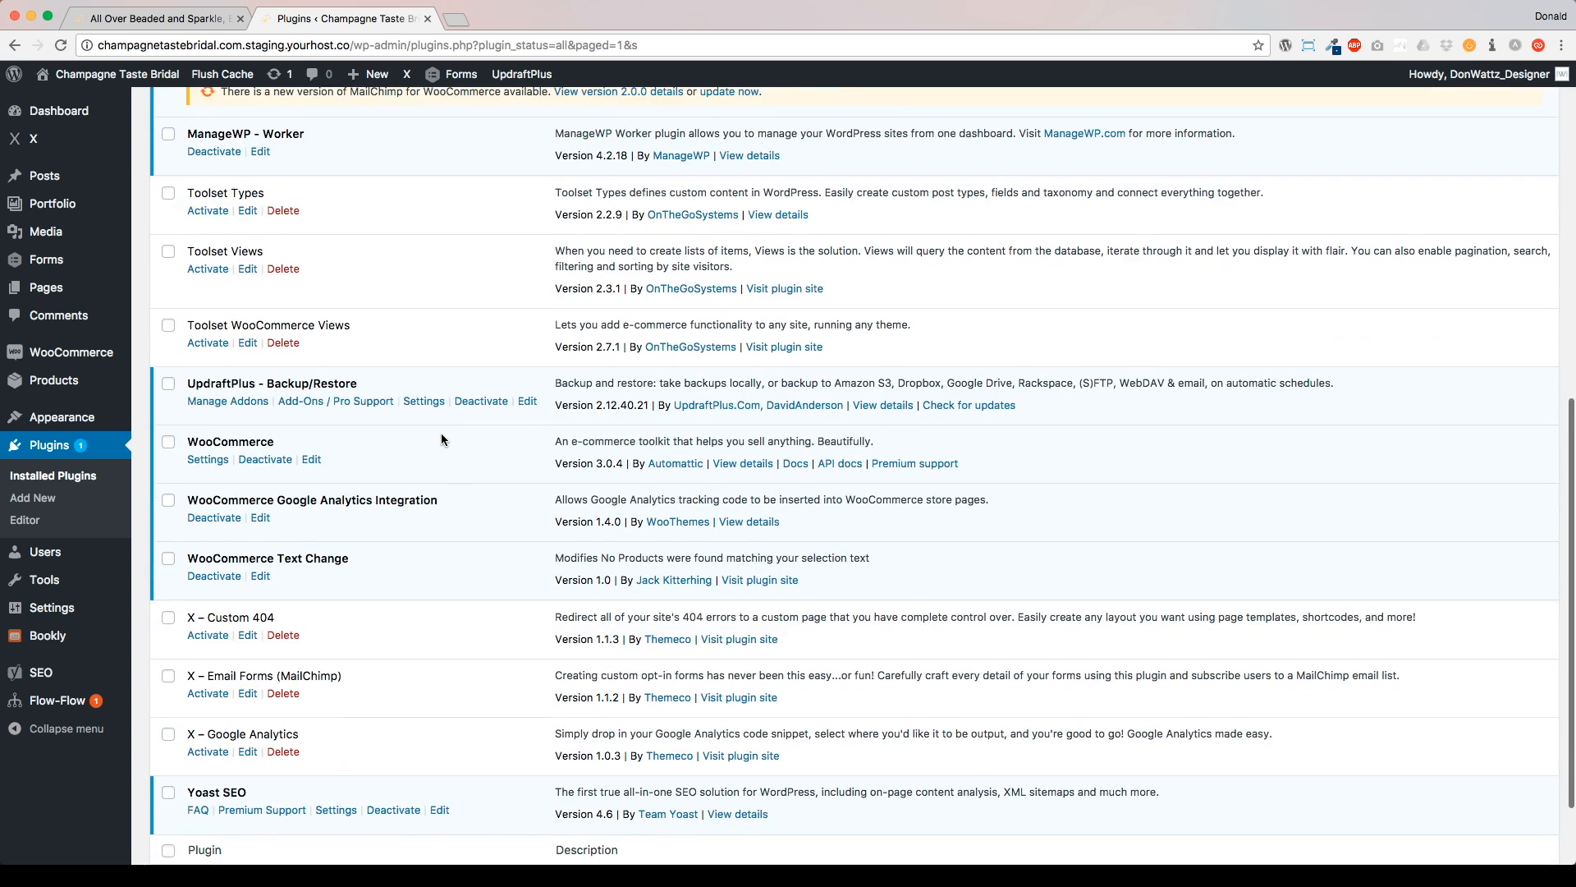
scroll(440, 430, up, 1)
click(727, 168)
click(944, 576)
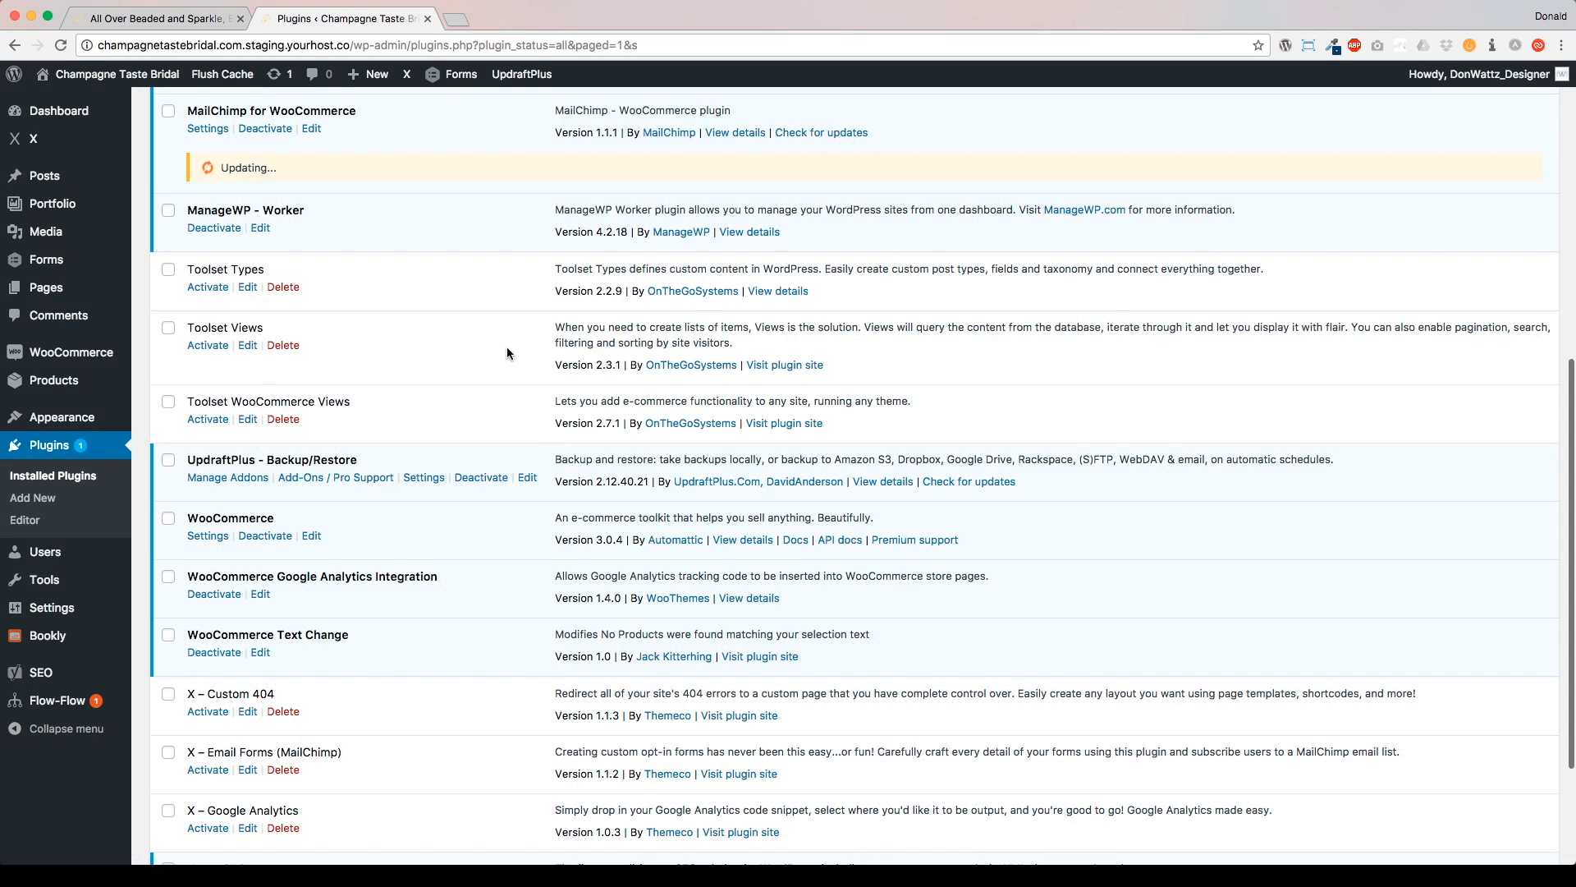
scroll(515, 351, down, 5)
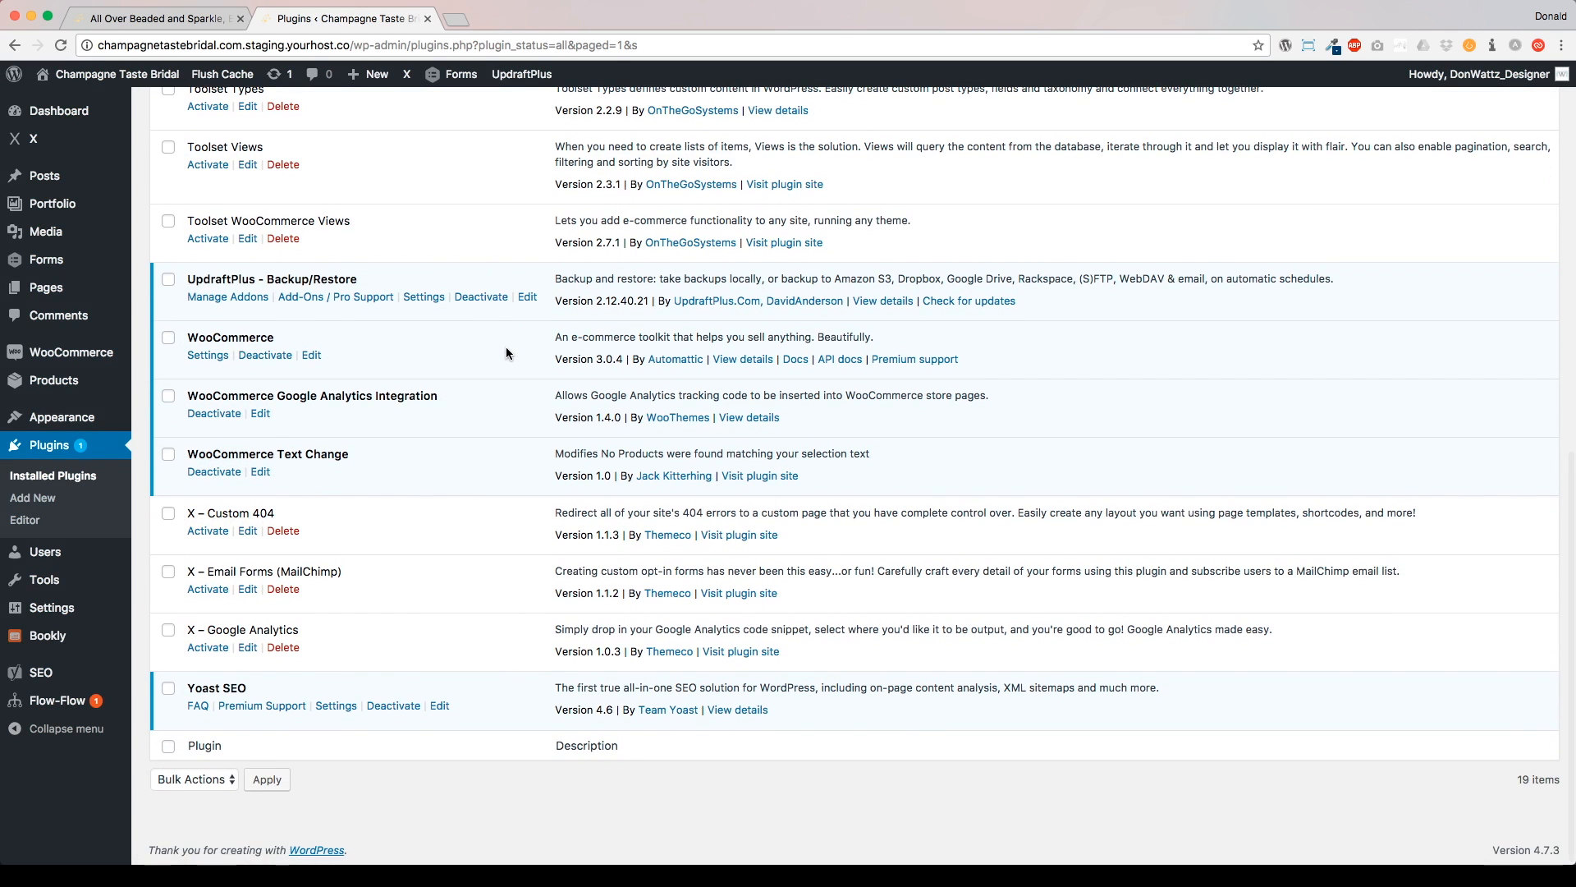
- Reload the Eden Bridal Gown product page and check the MailChimp for WooCommerce update and the page layout
click(188, 18)
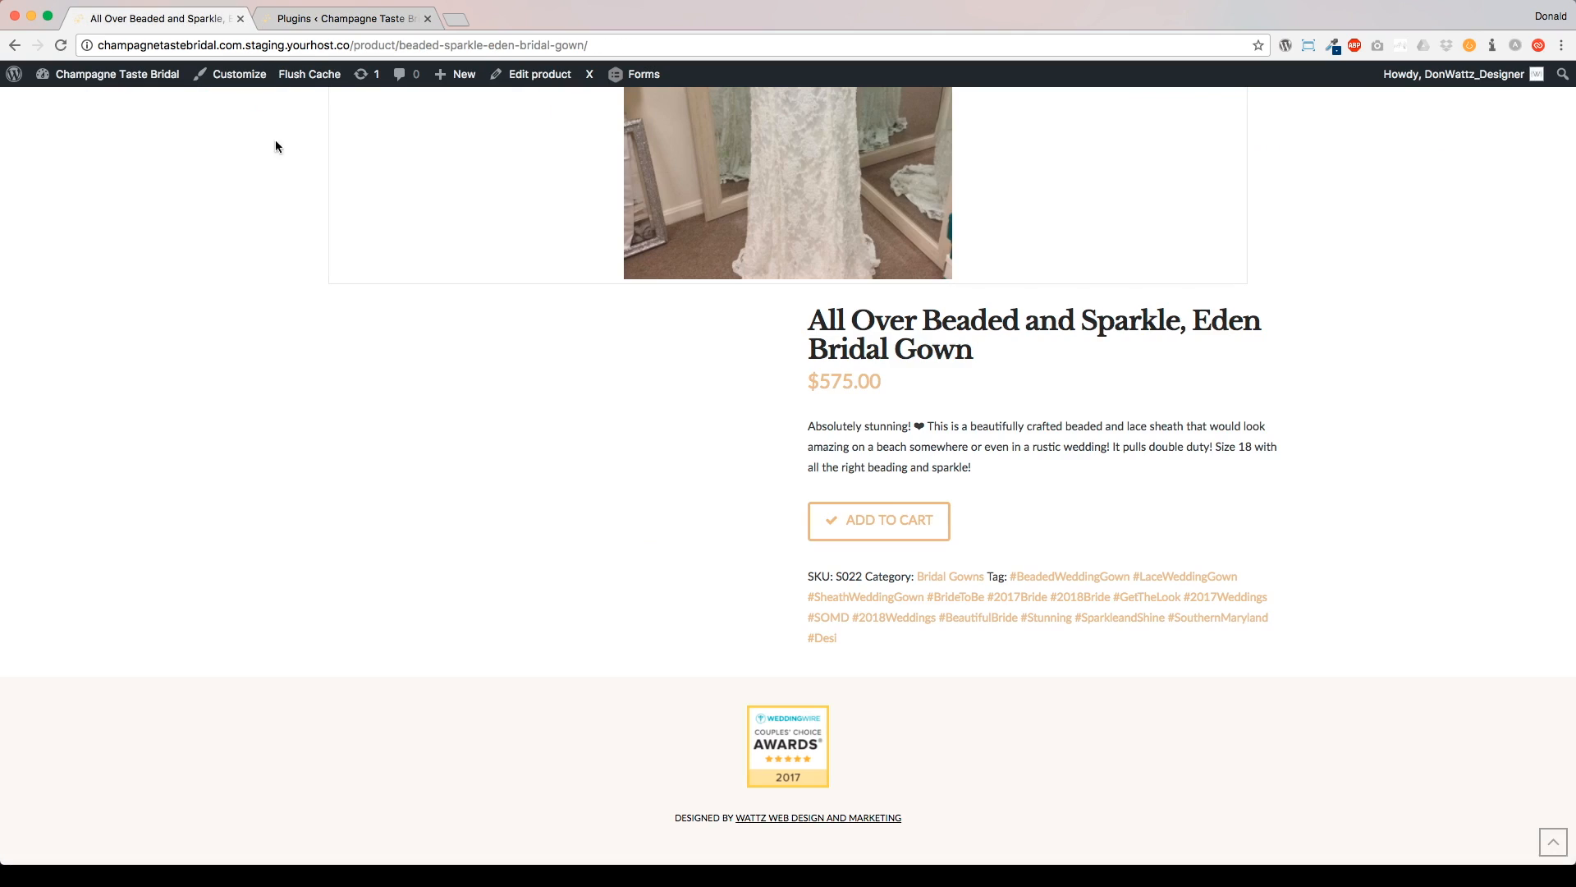
scroll(177, 451, up, 4)
key(super+r)
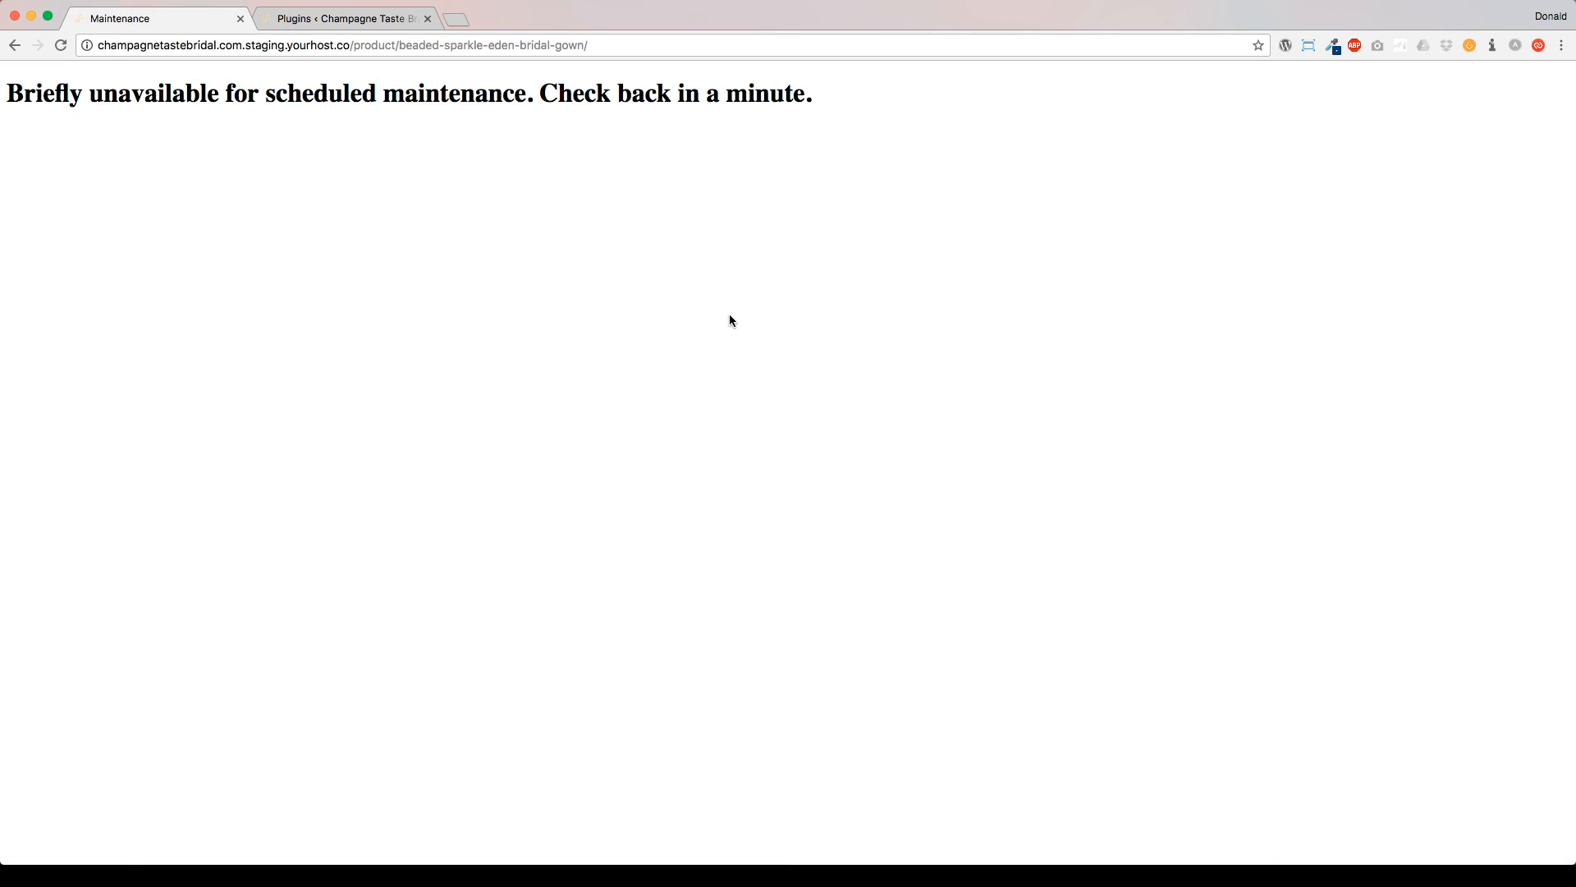
click(317, 18)
scroll(472, 377, up, 6)
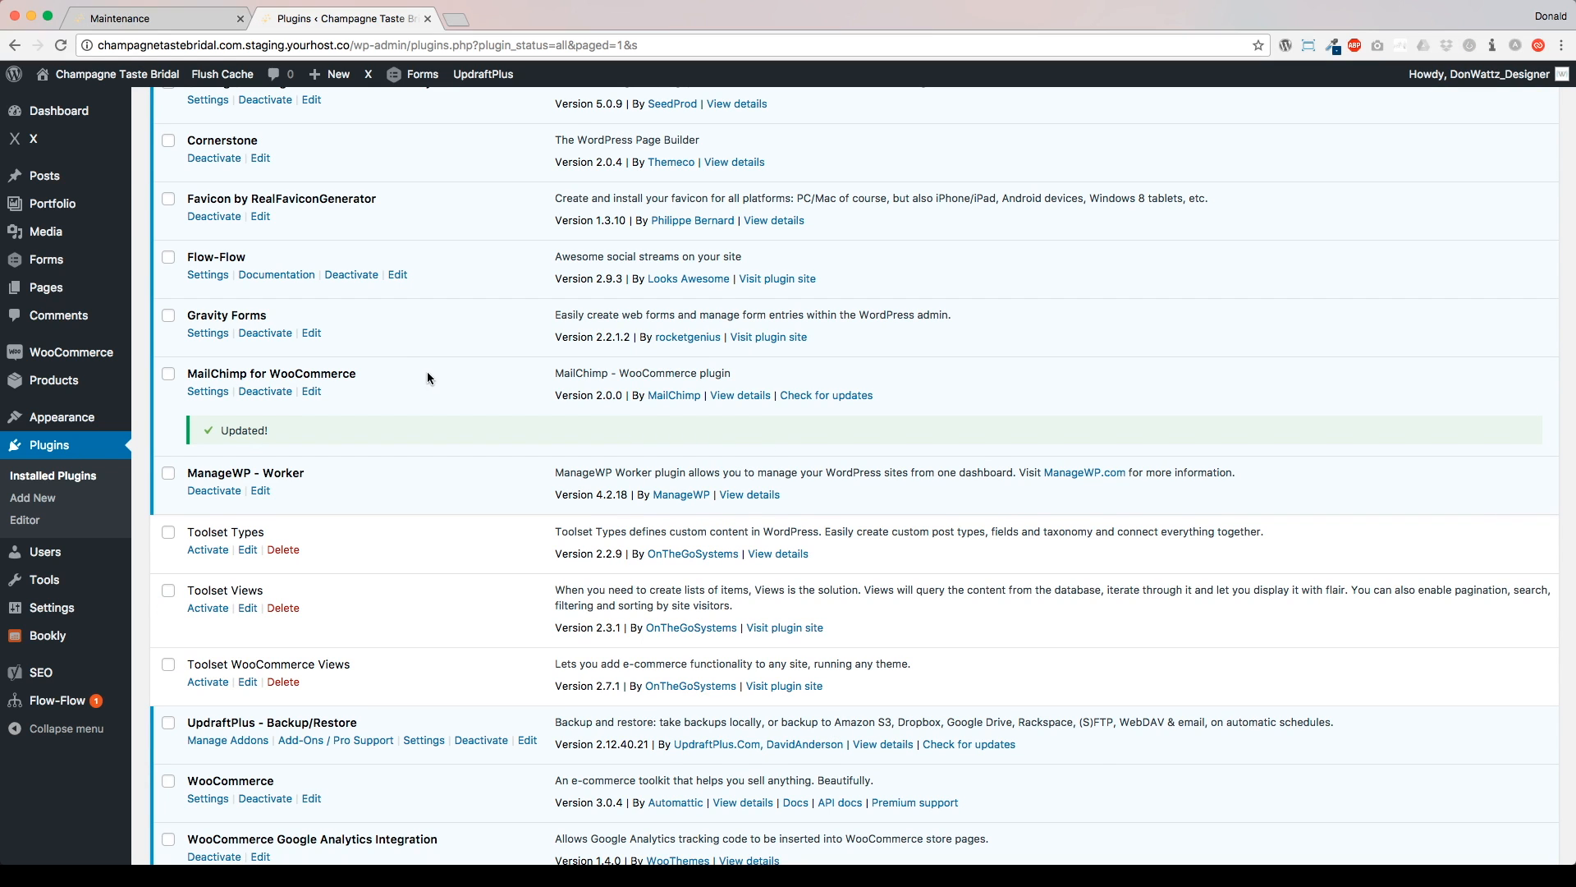
click(185, 24)
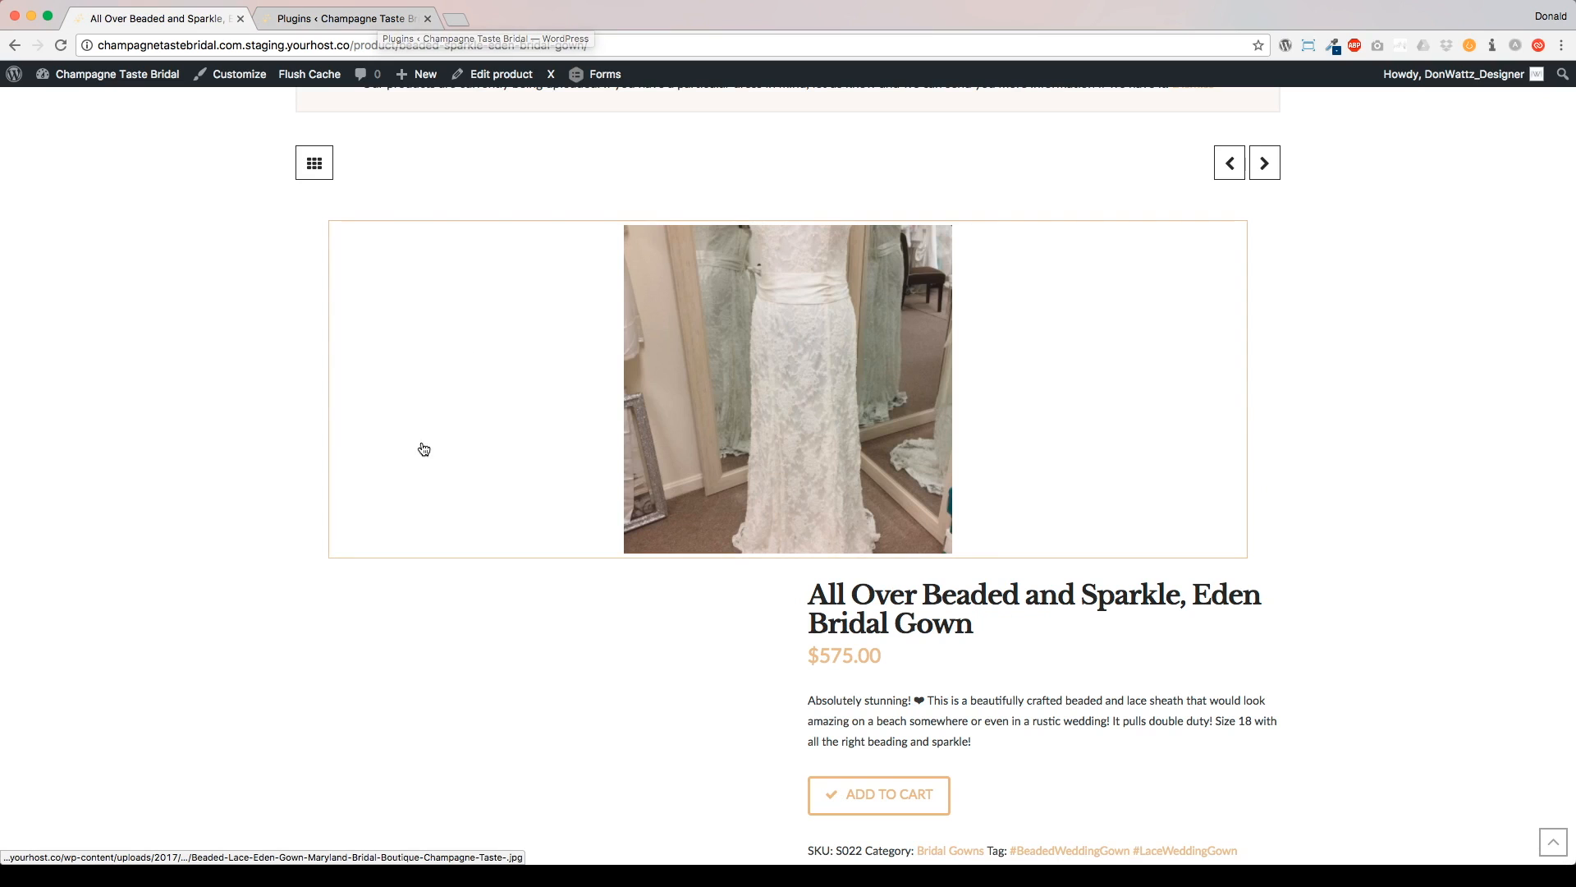
- Inspect the product gallery container and disable the width: 100% declaration on ".woocommerce div.product .images" to test the layout
right_click(436, 322)
click(489, 431)
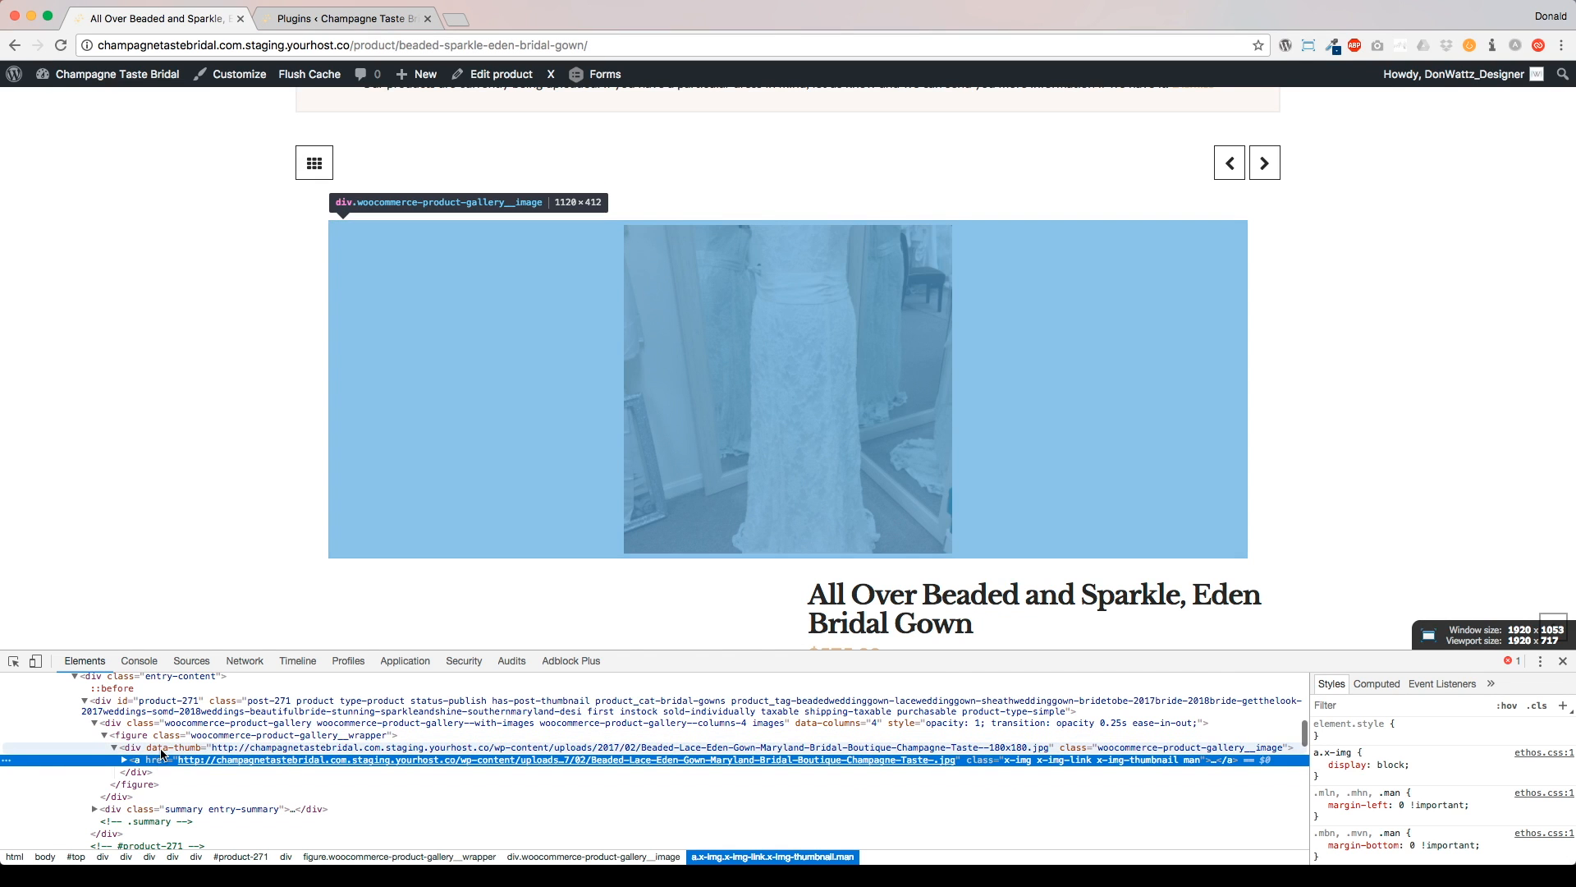
click(160, 747)
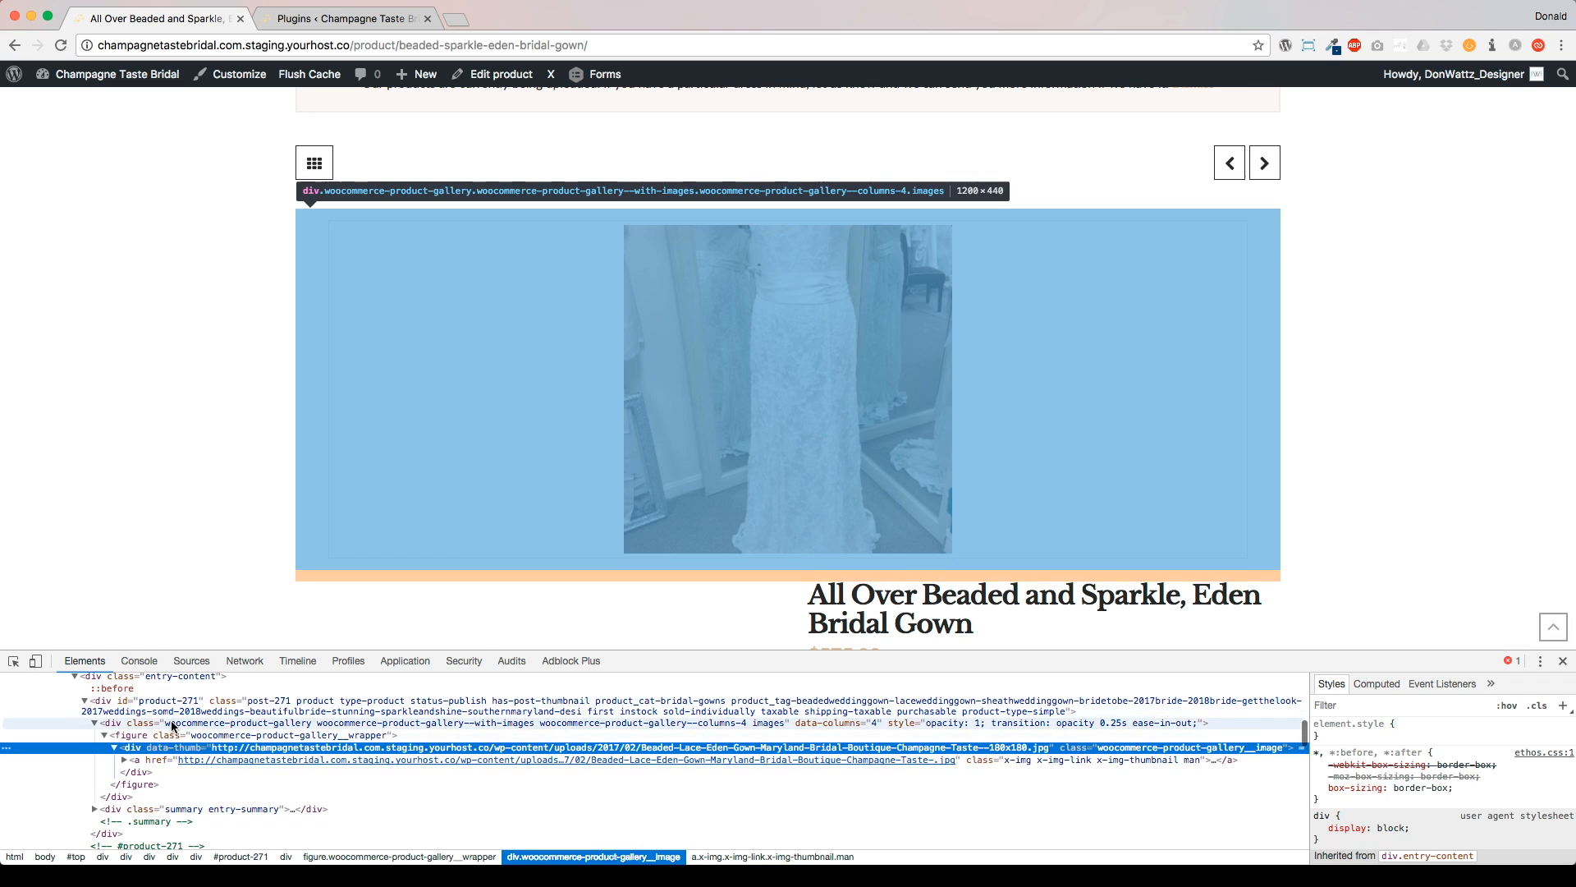
click(170, 724)
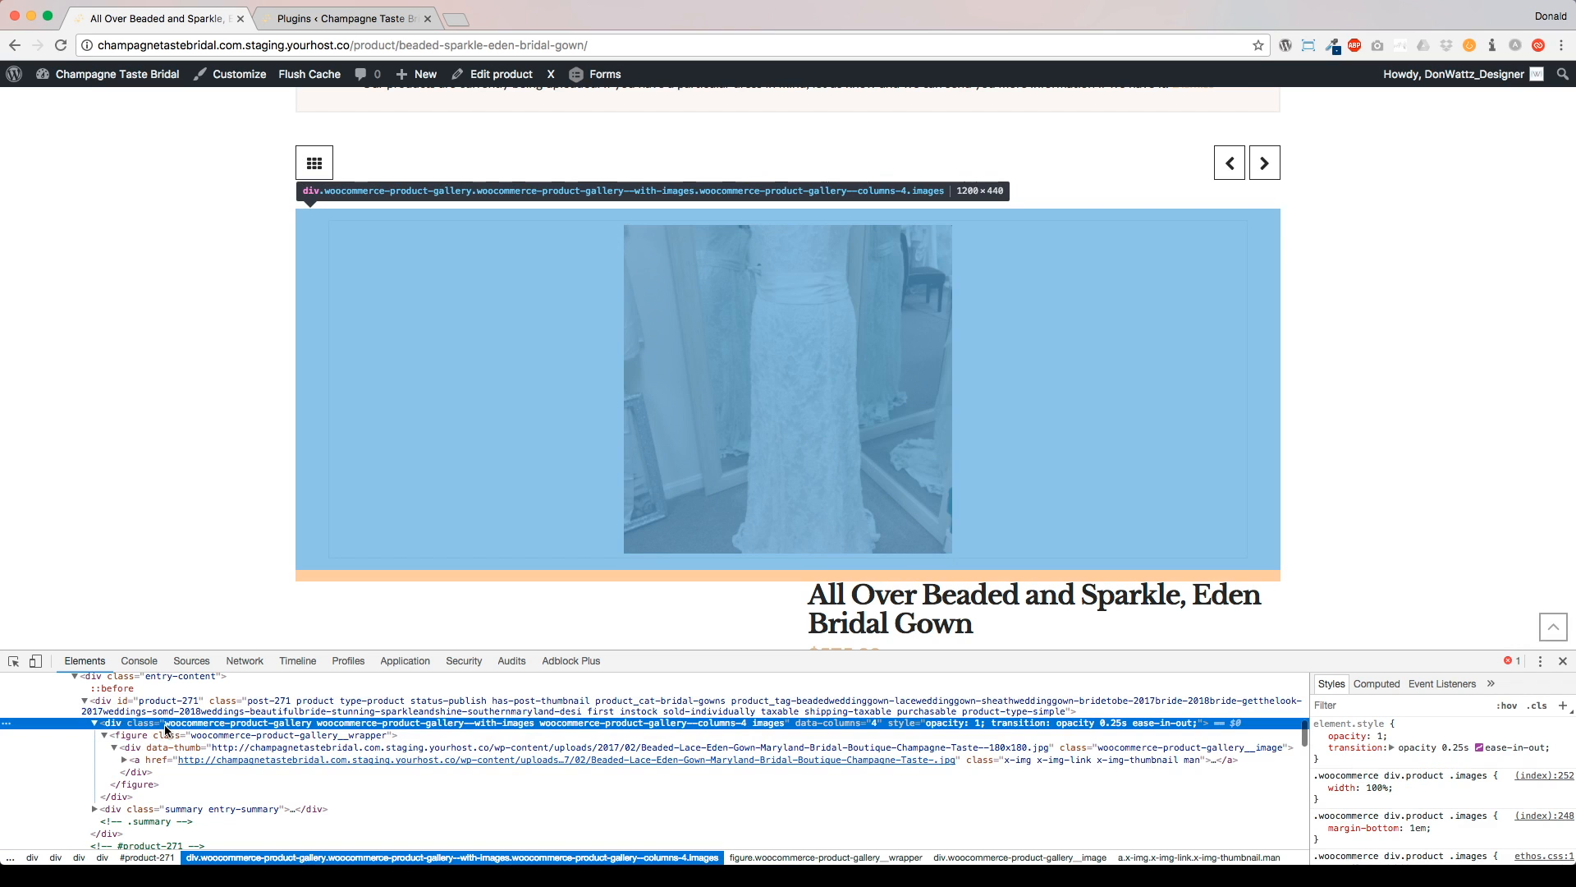
click(1320, 788)
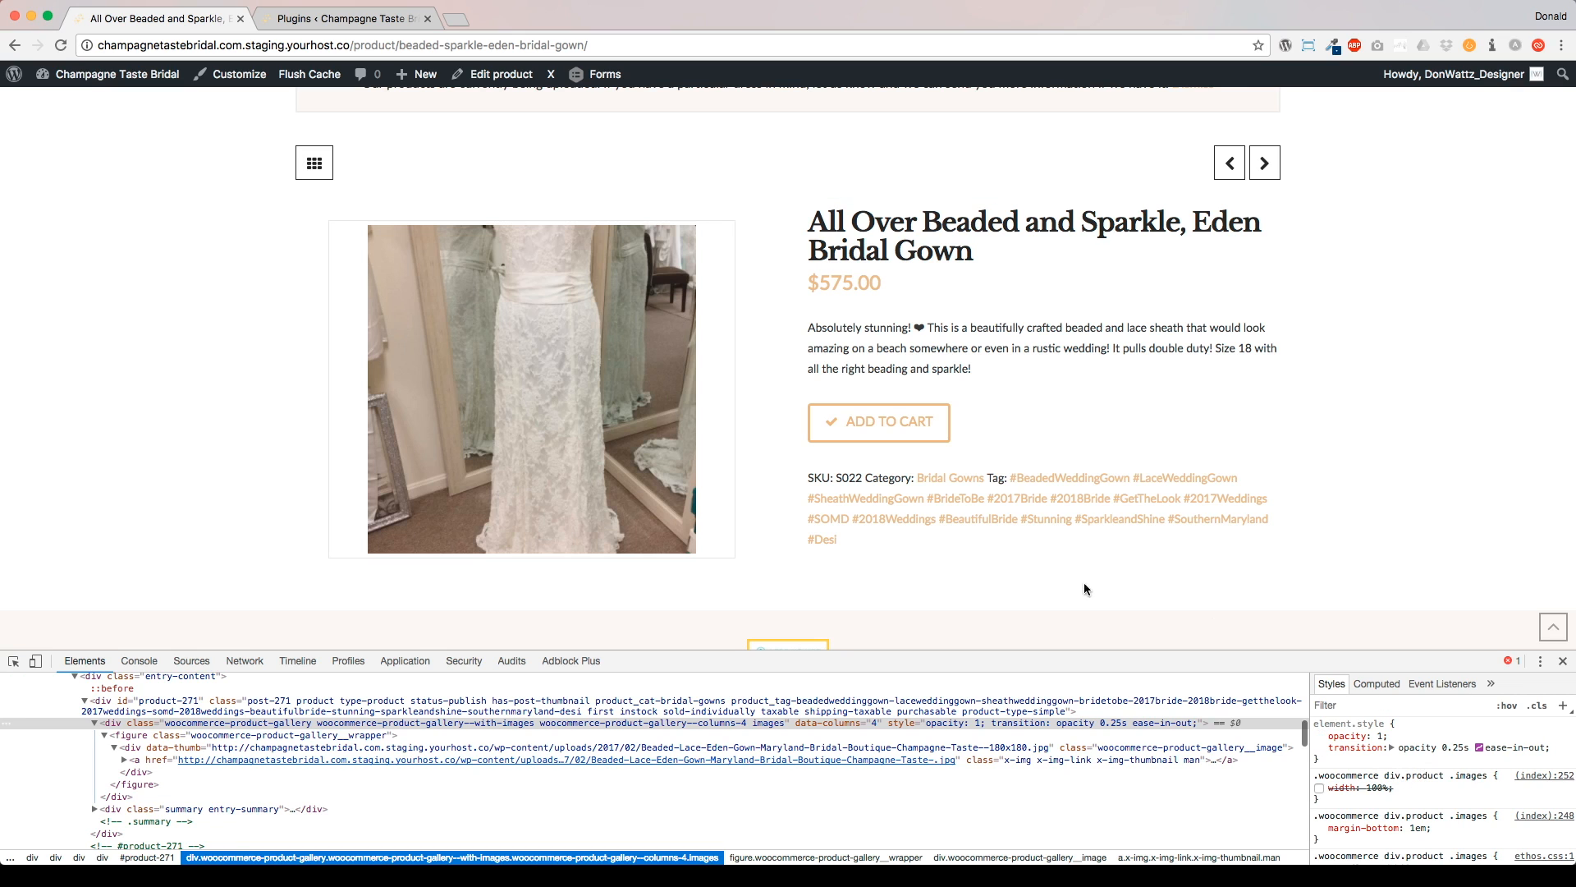
click(1563, 661)
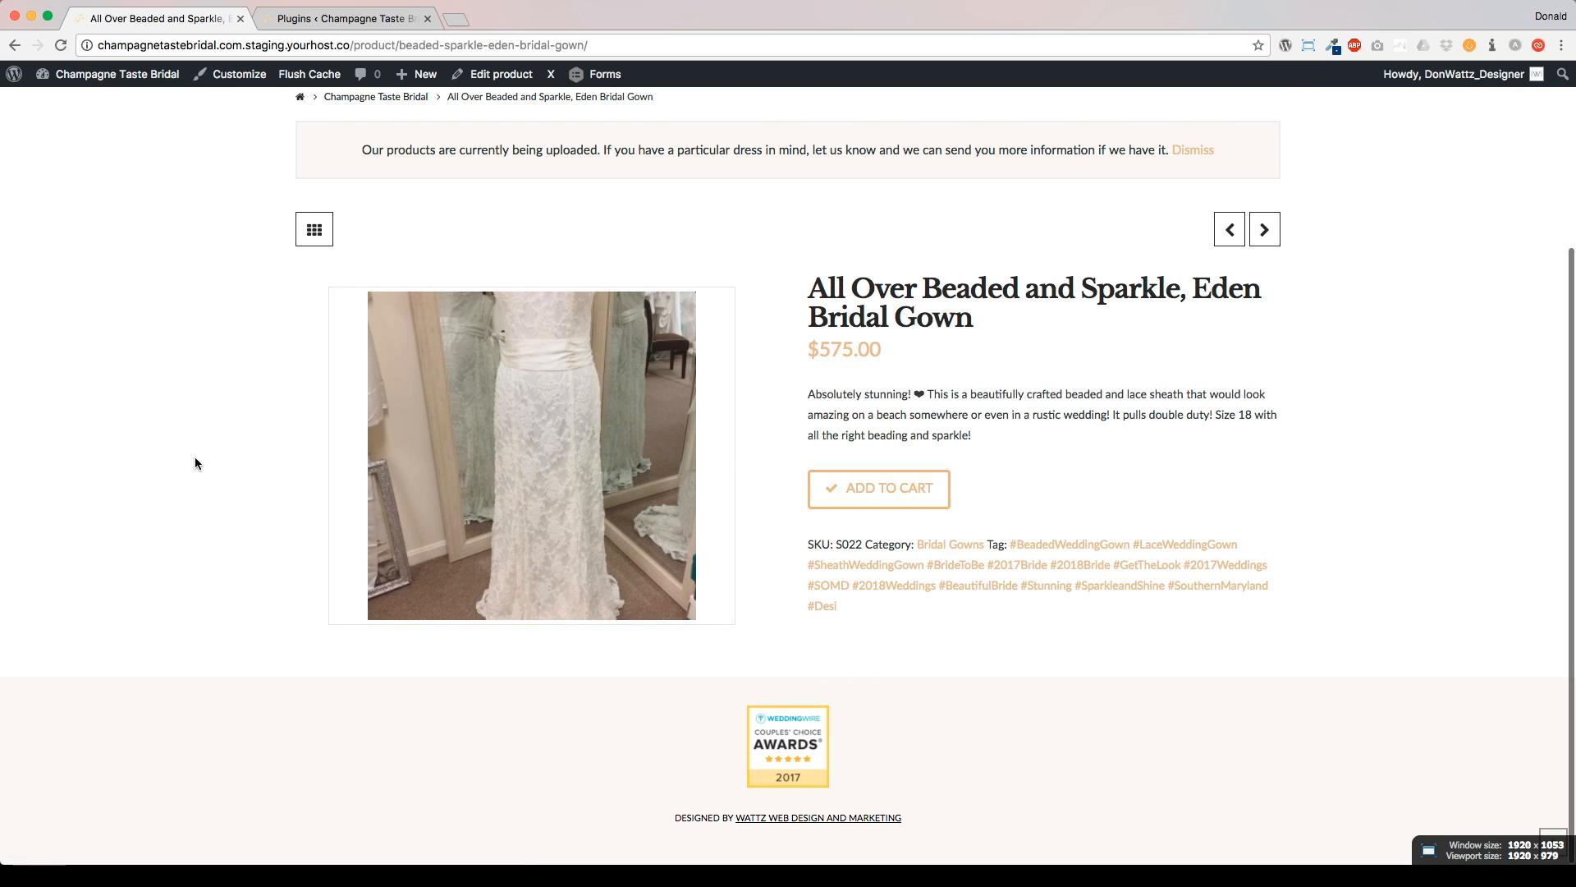
- Look over the adjusted product page, add the Eden Bridal Gown to the cart and review the cart contents
scroll(760, 362, up, 3)
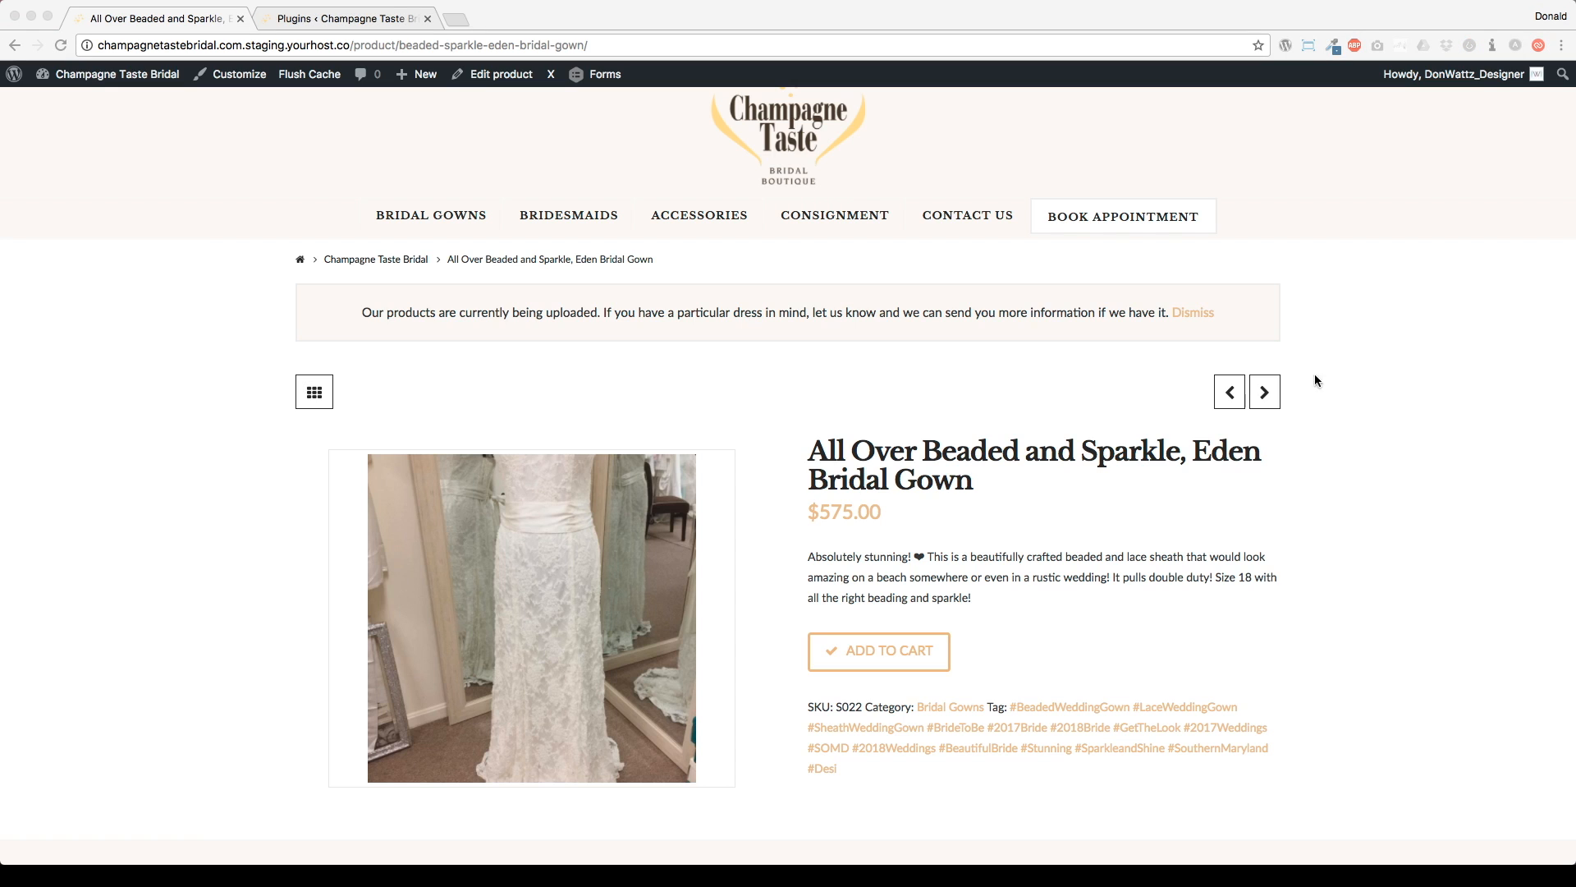
click(213, 419)
scroll(169, 396, down, 3)
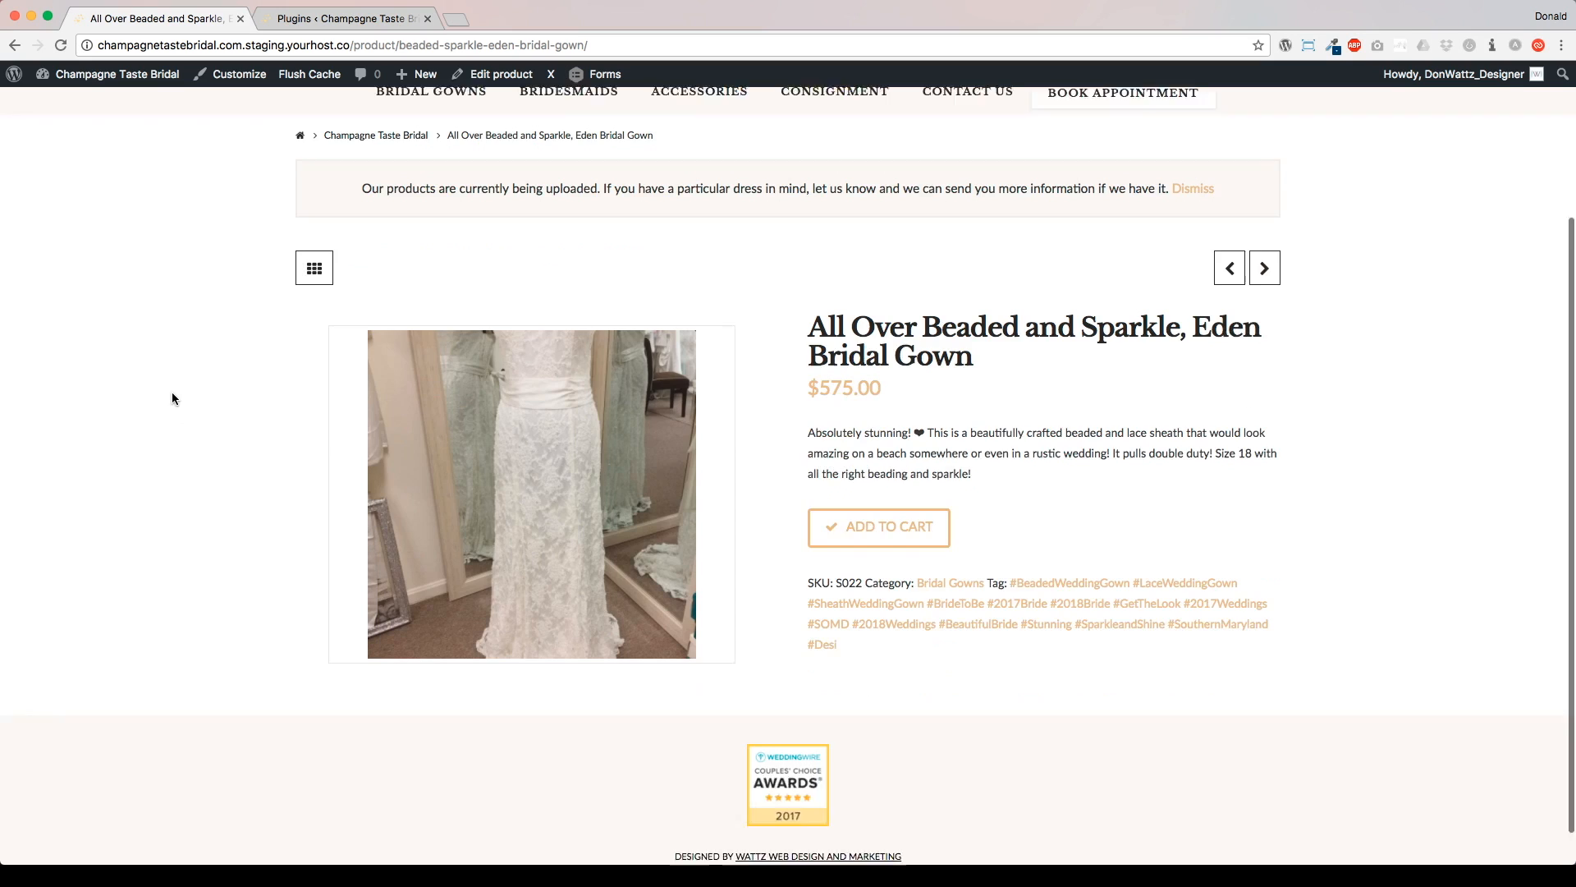
click(875, 499)
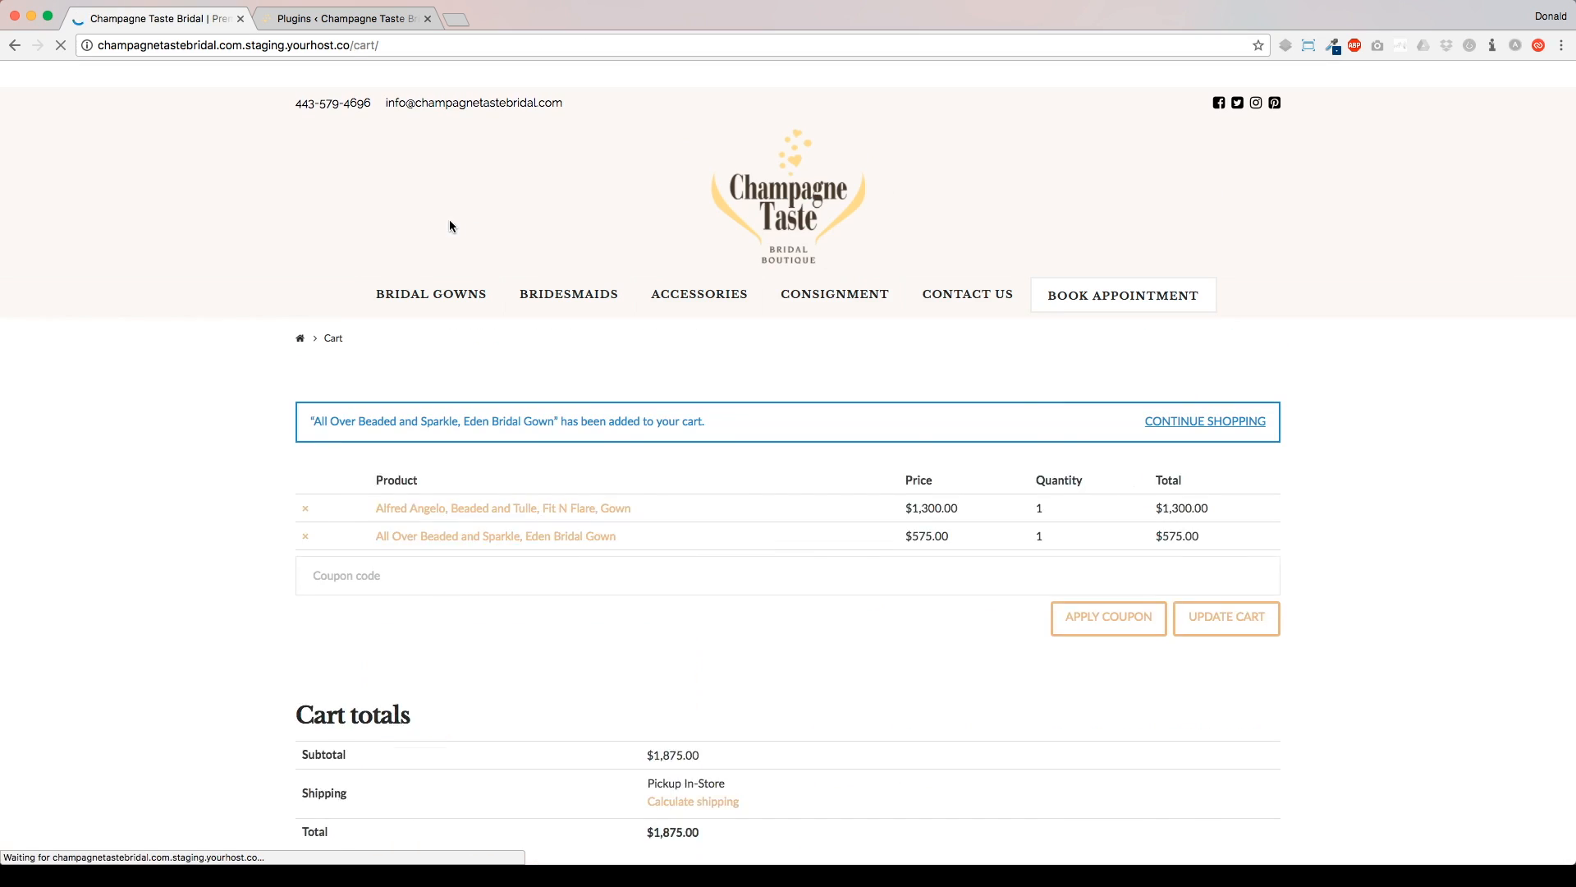
scroll(214, 394, down, 3)
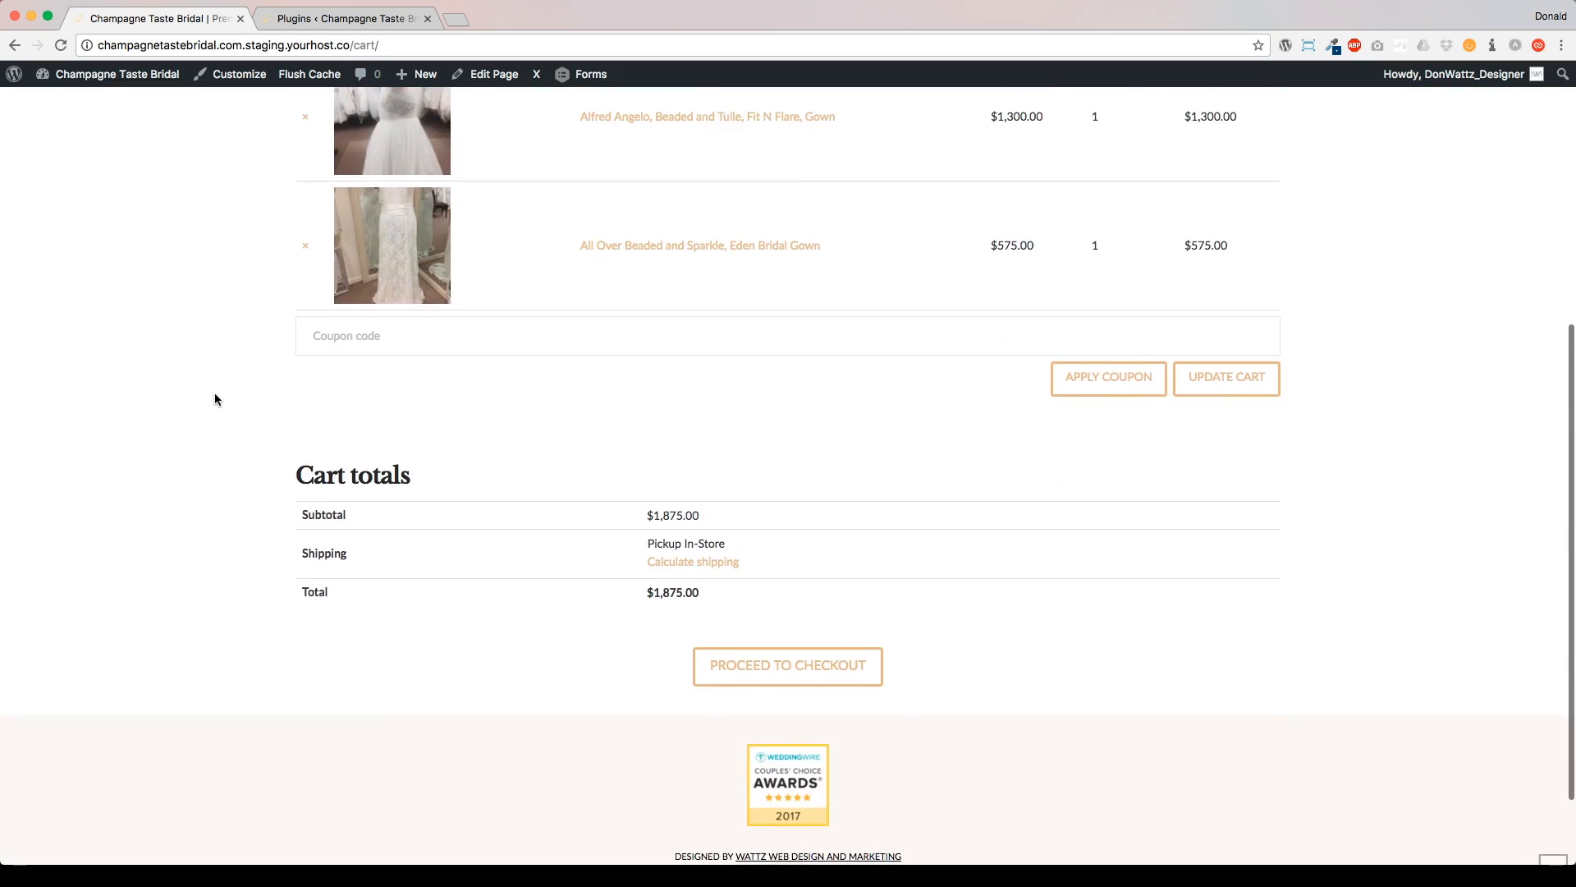
scroll(214, 395, up, 6)
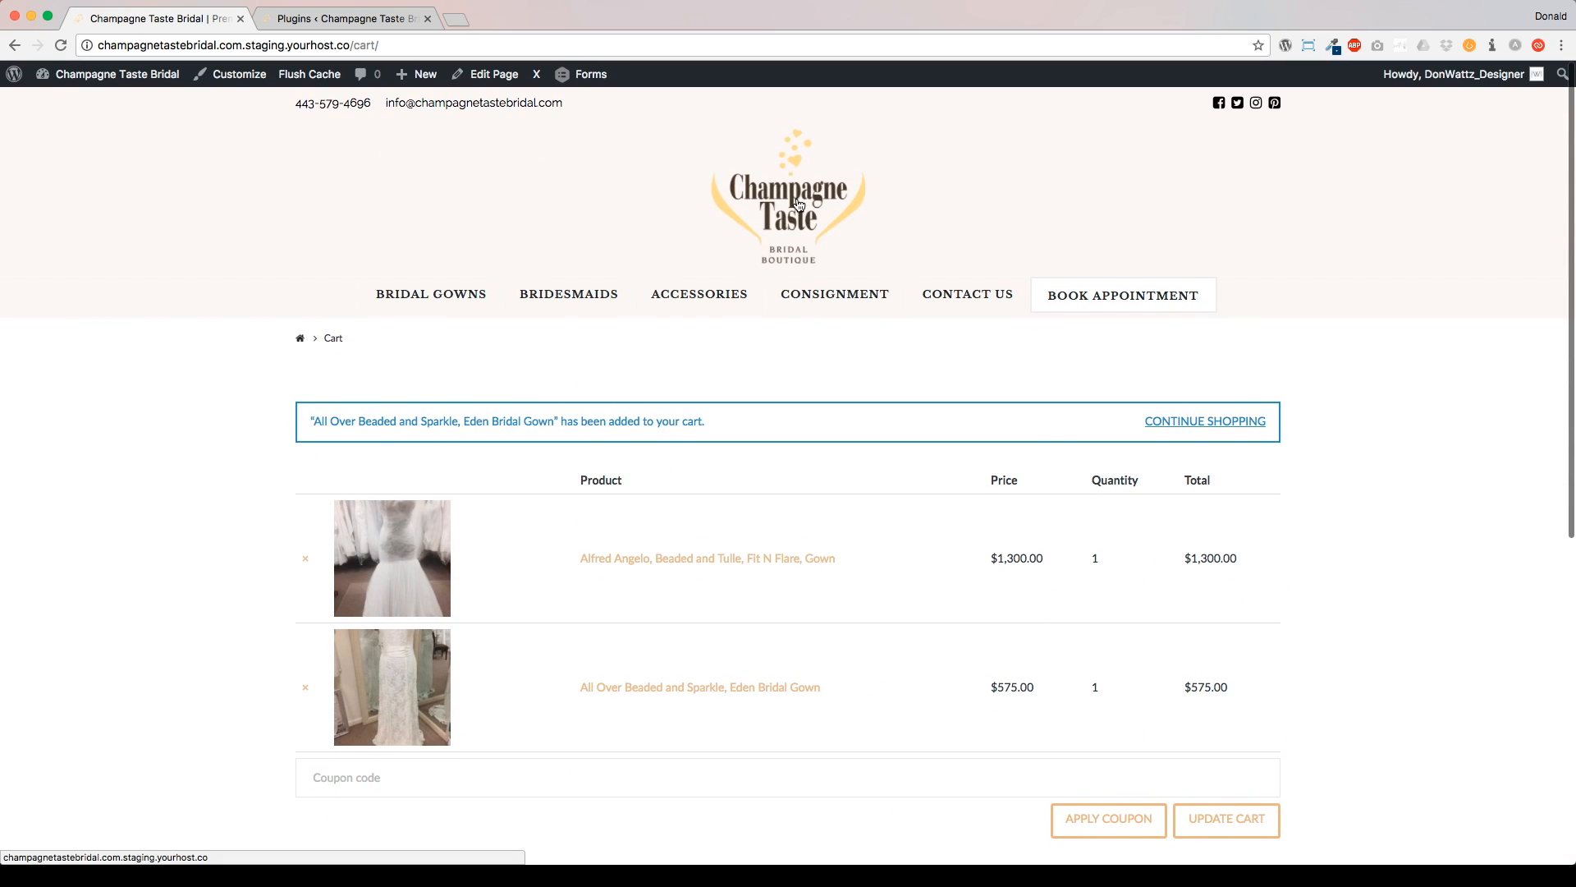
- Return to the site's home page and open the WordPress dashboard
click(795, 206)
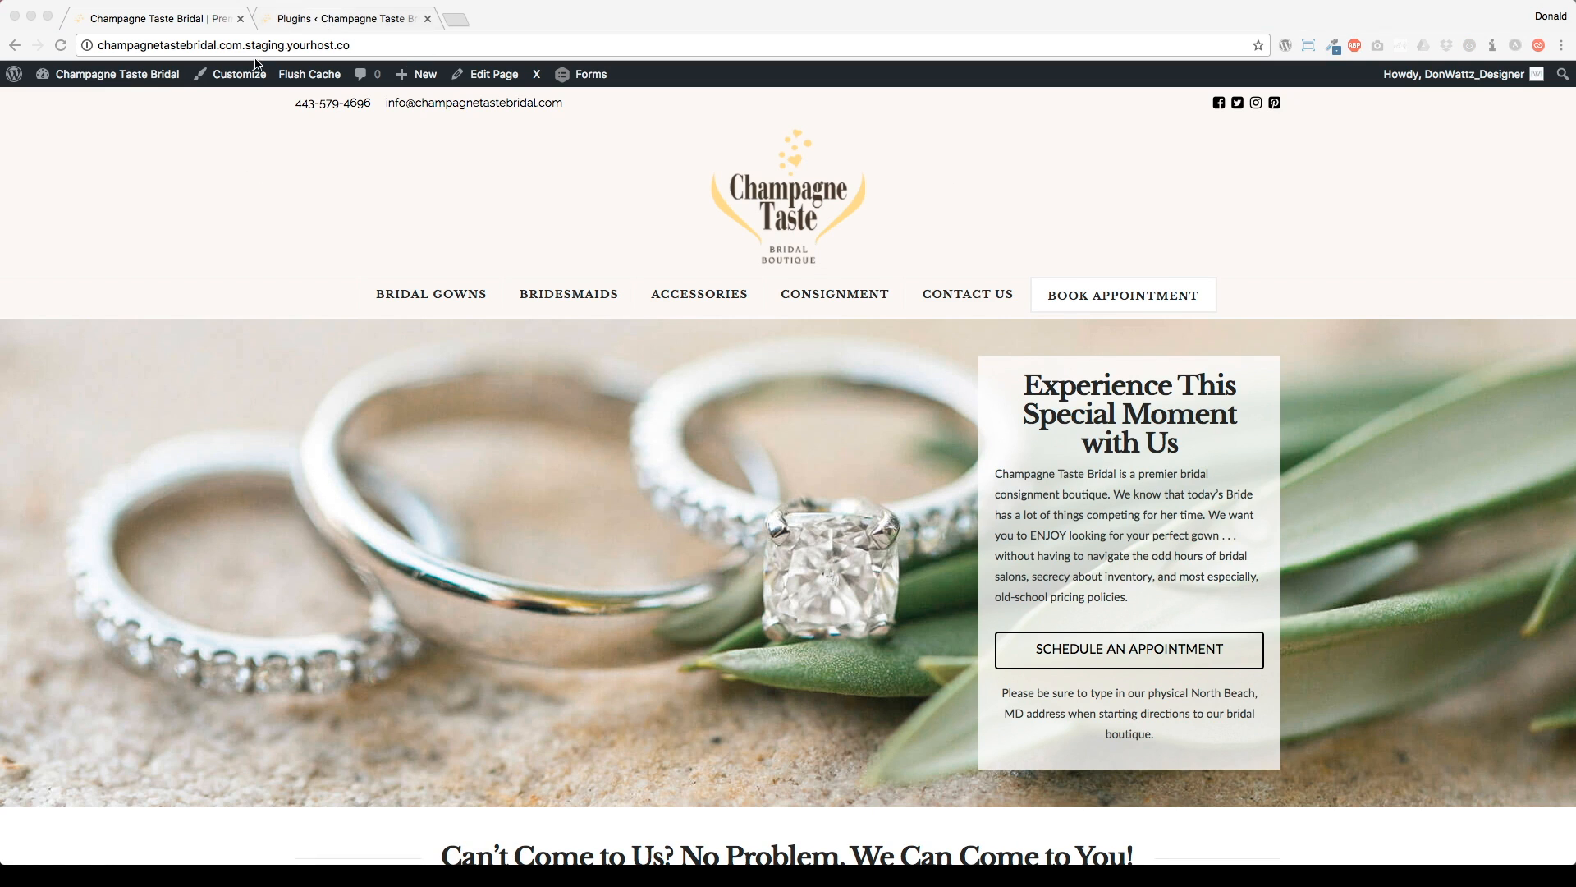
click(119, 76)
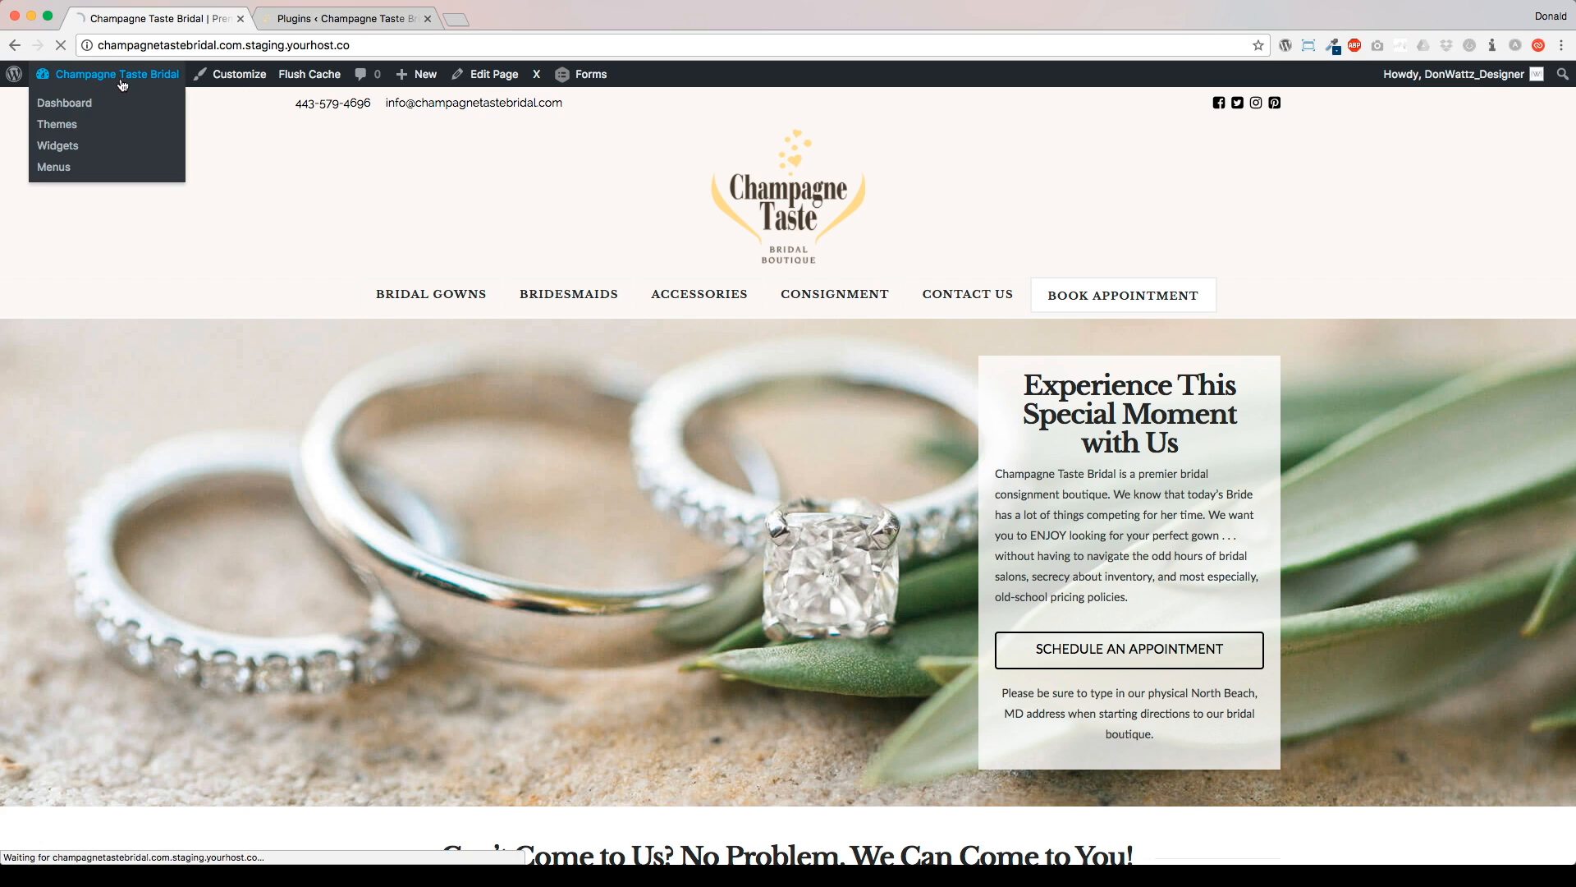